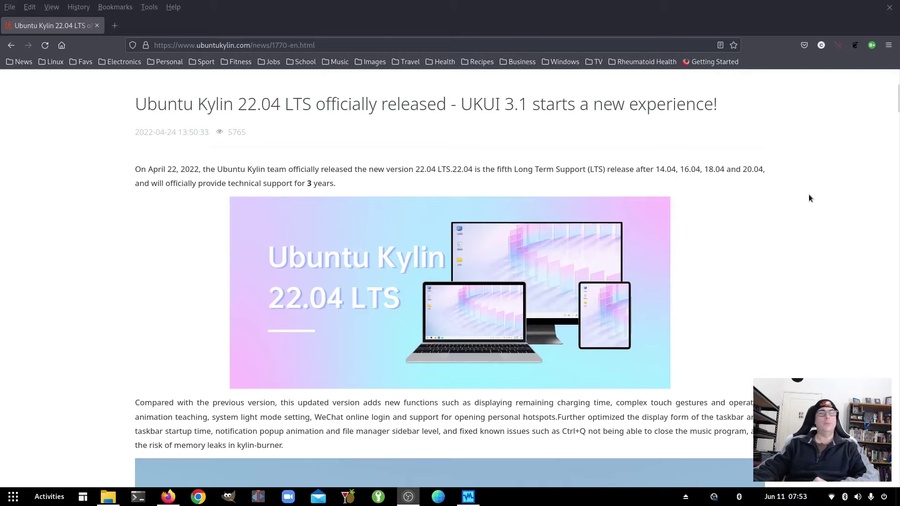
Step: Scroll the Ubuntu Kylin 22.04 LTS release article down to the New UKUI 3.1 section
scroll(842, 269, down, 3)
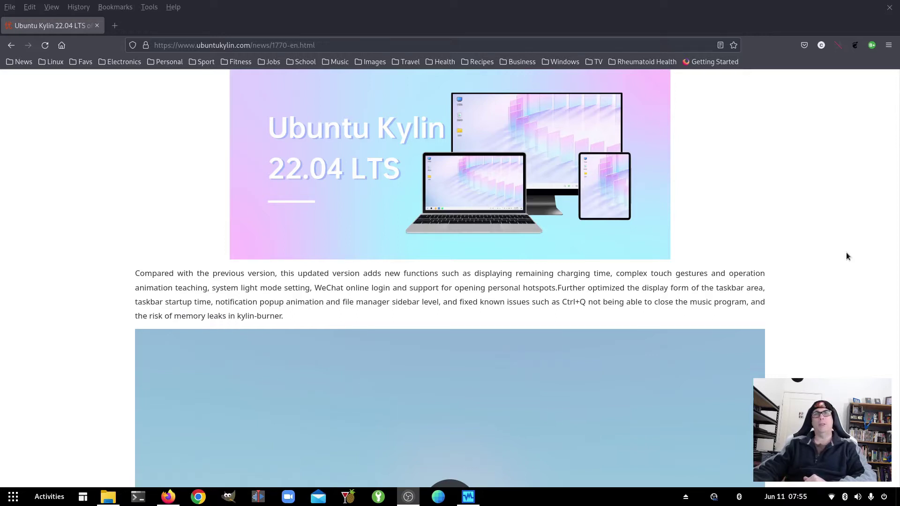
scroll(846, 252, down, 10)
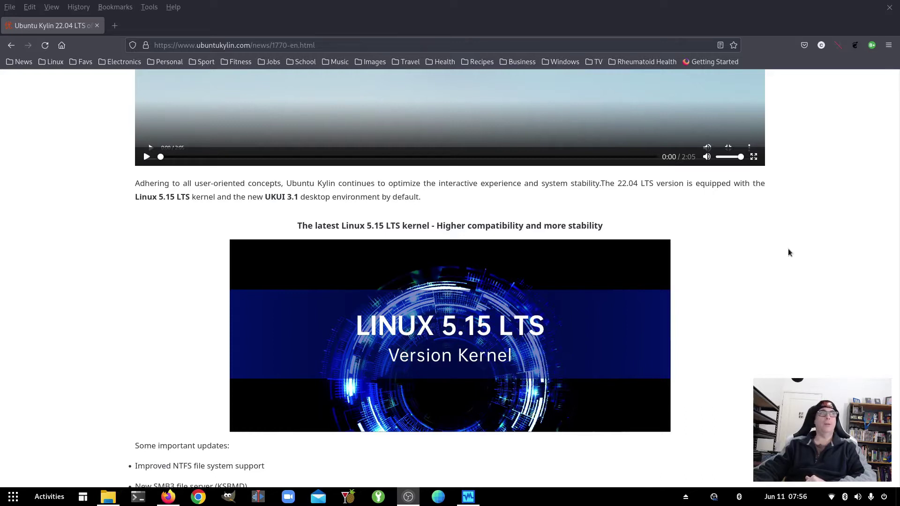
scroll(788, 253, down, 5)
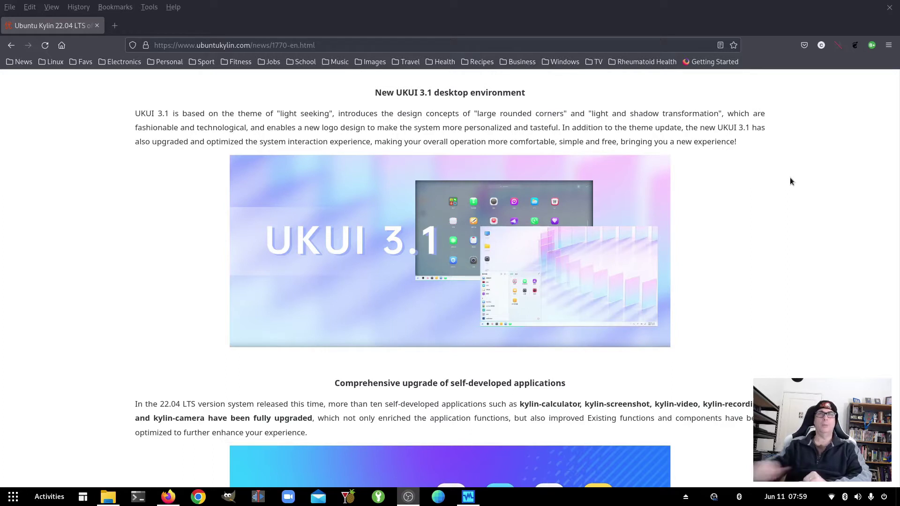
Step: Scroll further down the article to the Installation method section and download link
scroll(790, 181, down, 3)
scroll(790, 181, down, 3)
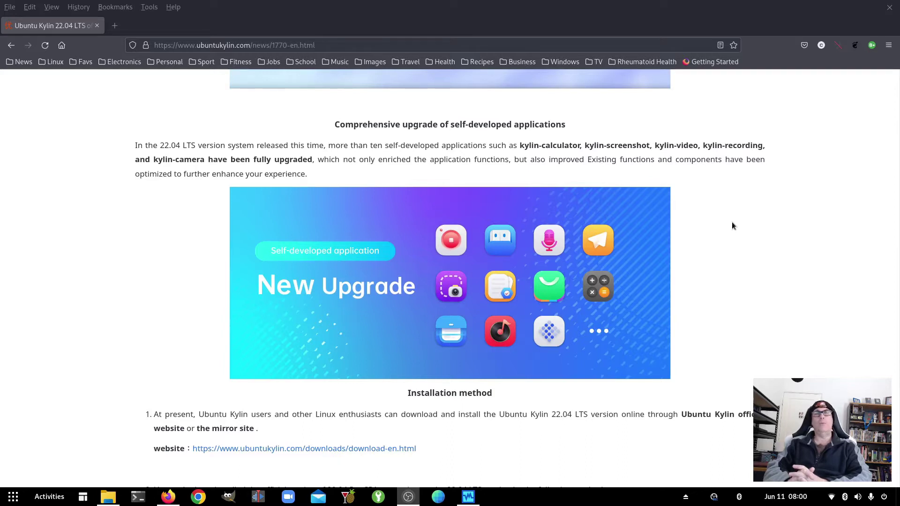
scroll(732, 226, down, 3)
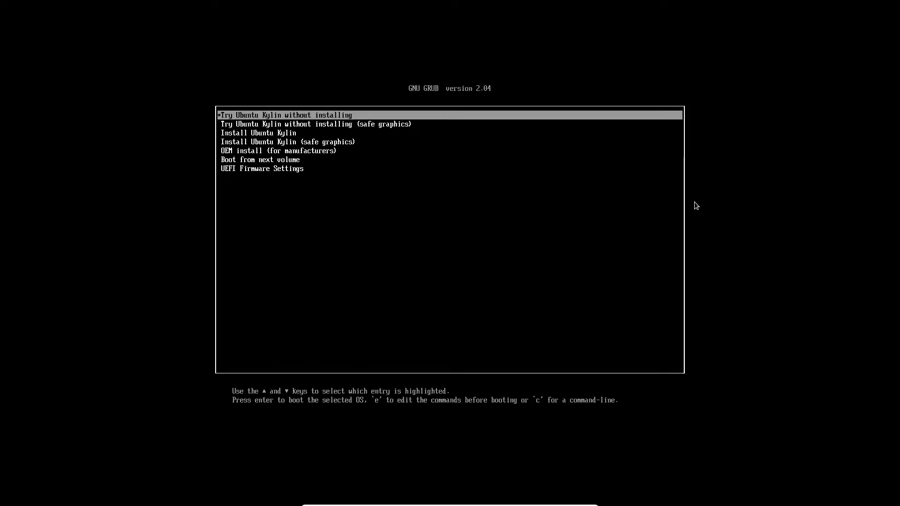
Step: Change the Try Ubuntu Kylin entry's locale from zh_CN to en_AU and boot it
key(e)
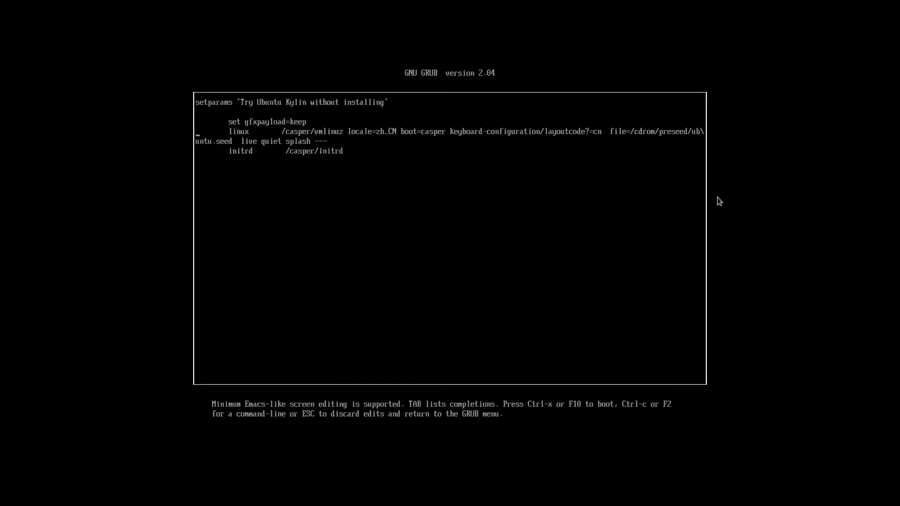
key(Right)
key(Right)
key(Right)
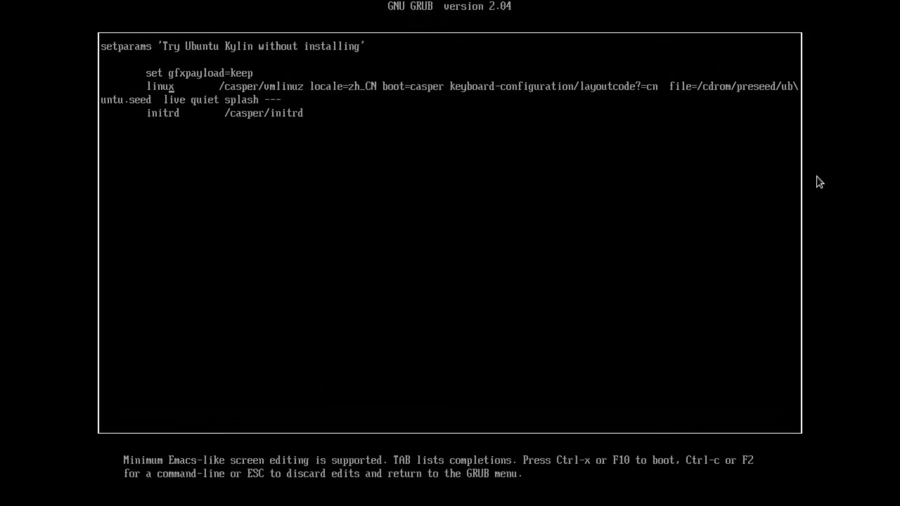
key(Right)
key(Right)
key(Right)
key(Right)
key(Right)
key(Right)
key(Right)
key(Right)
key(Delete)
key(Delete)
text(en)
key(Right)
key(Delete)
key(Delete)
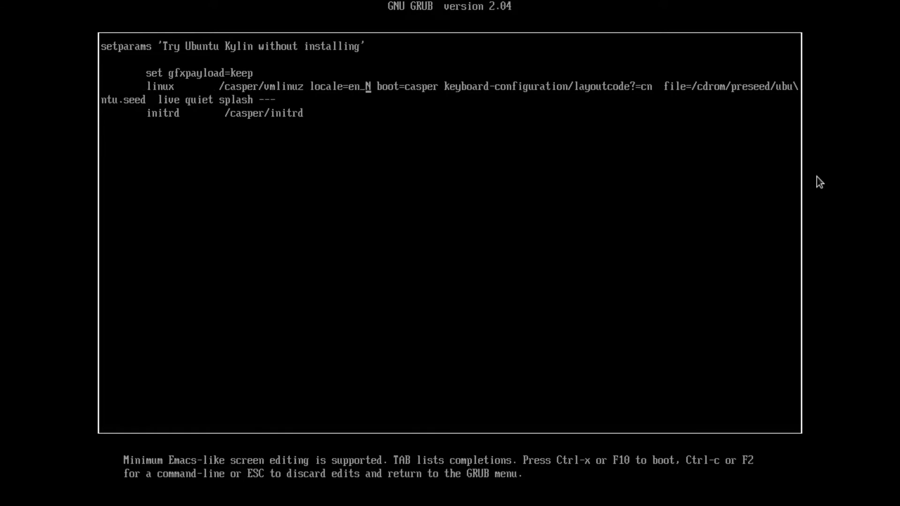
text(AU)
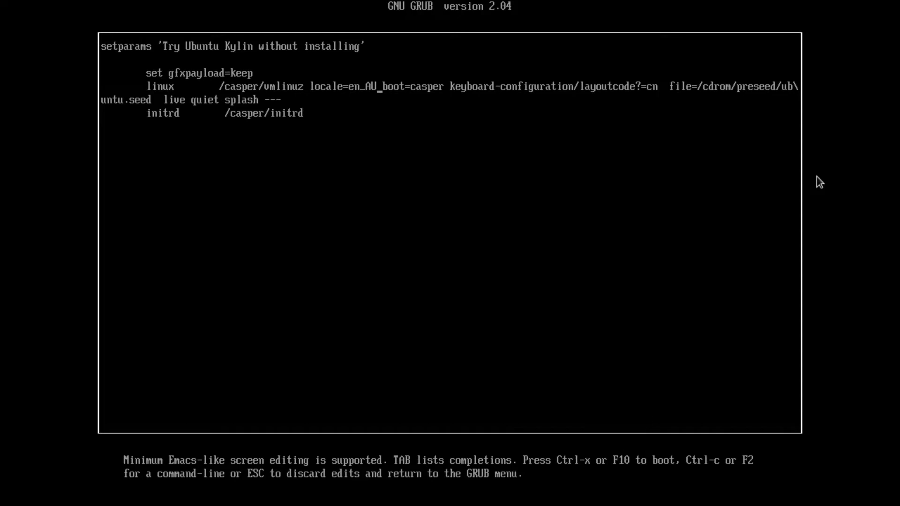
key(F10)
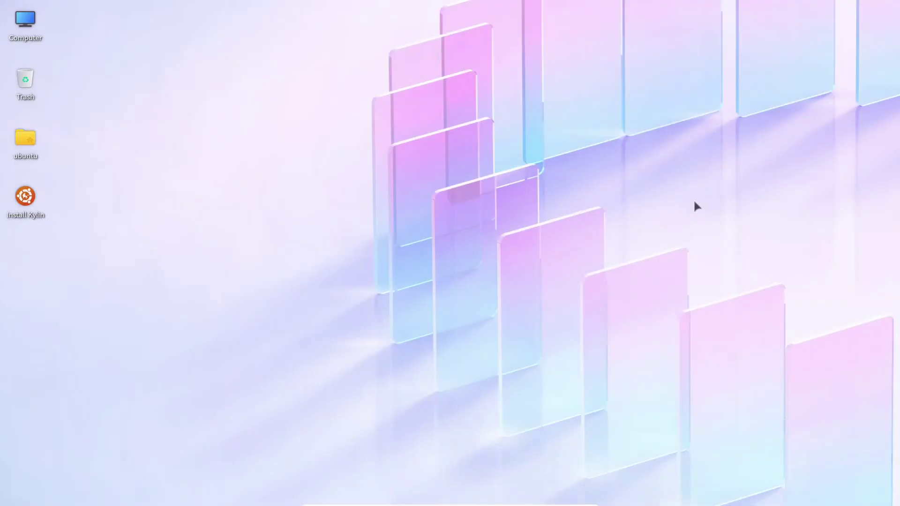
Step: Save a 1920x1080 display resolution in Settings, then return the VM to full screen
key(Control_R+f)
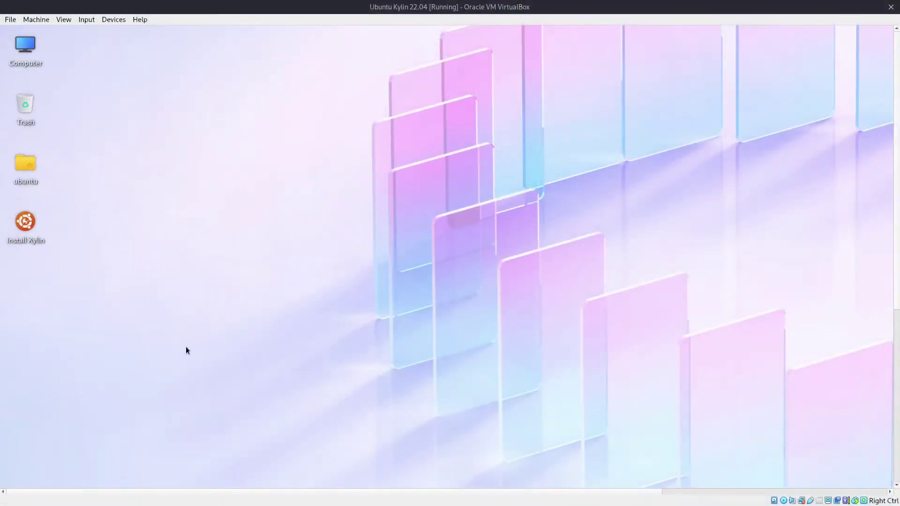
drag(895, 63, 890, 259)
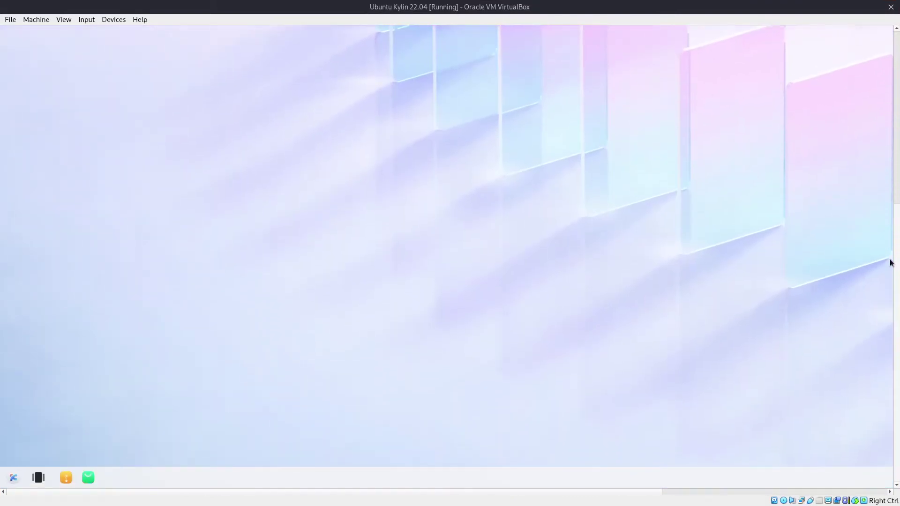
click(13, 480)
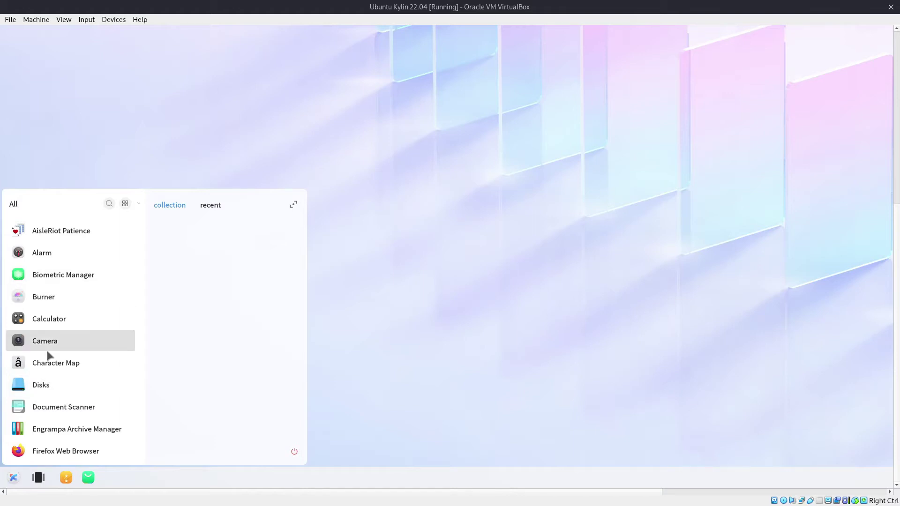
text(sett)
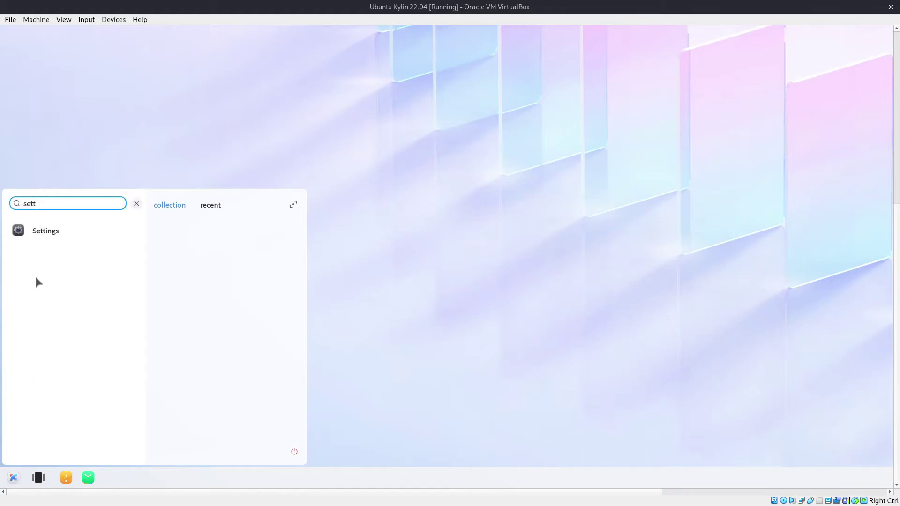
click(38, 231)
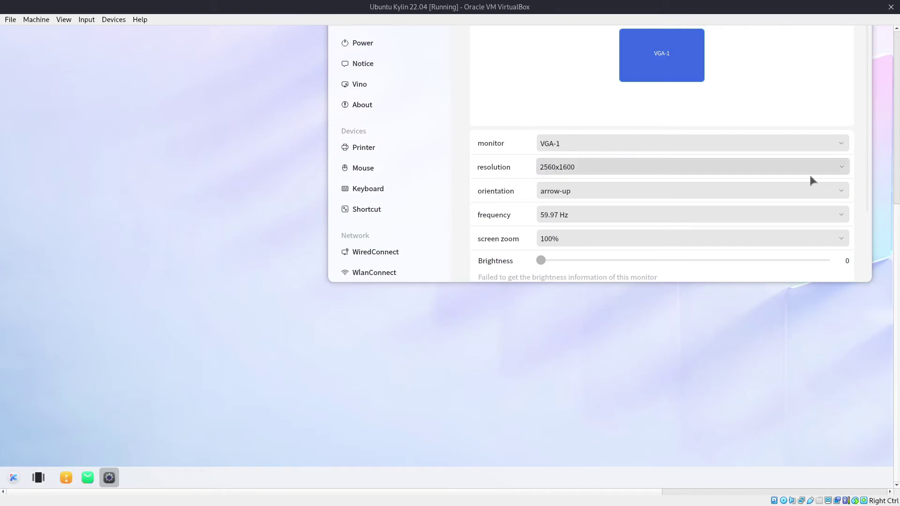
click(837, 168)
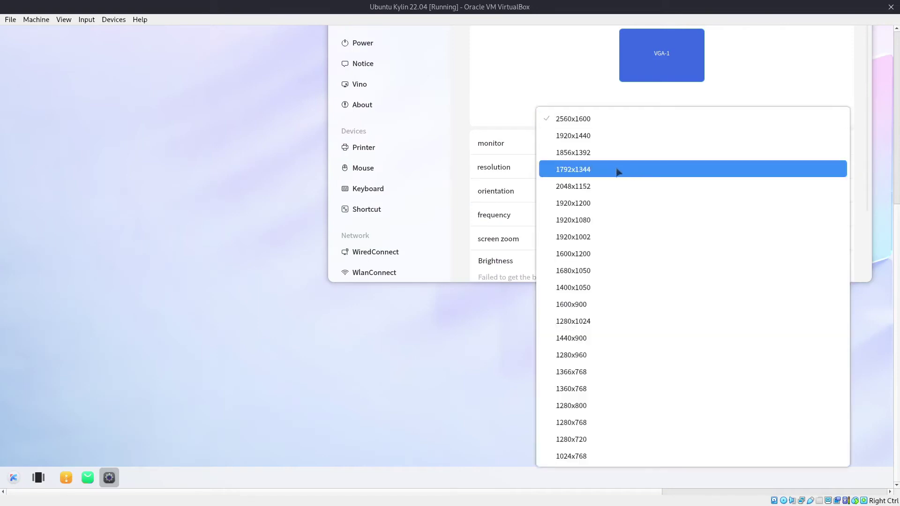
click(569, 224)
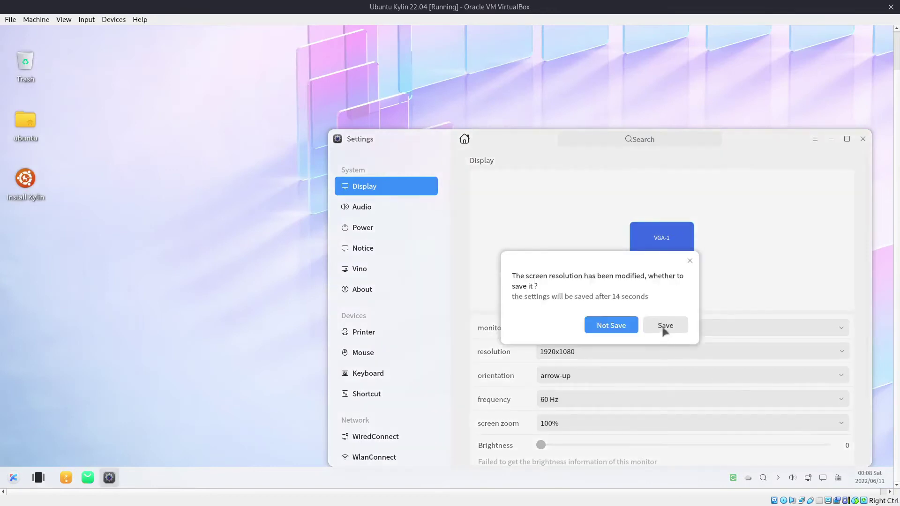
click(664, 327)
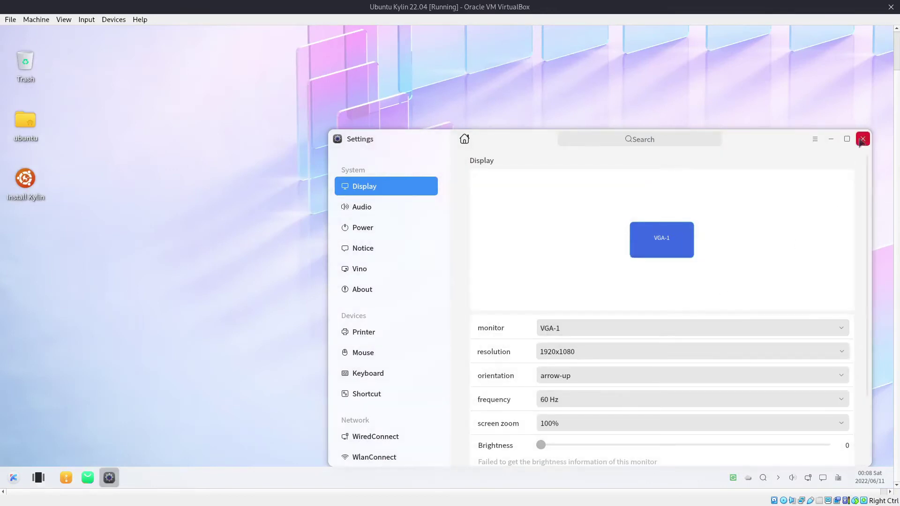
click(863, 139)
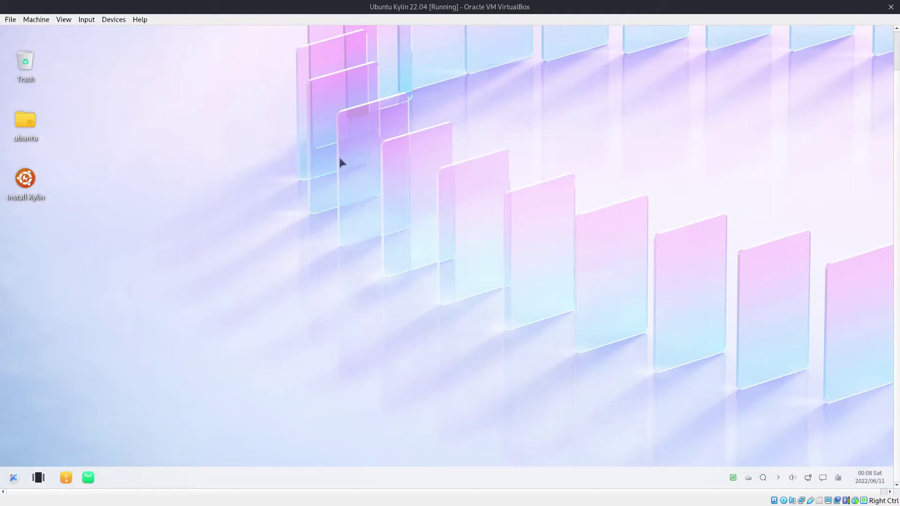
key(Control_R+f)
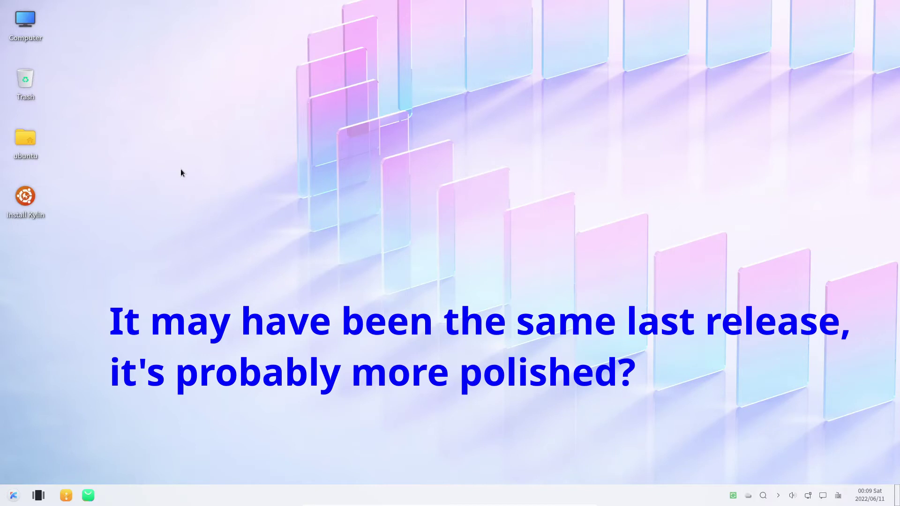
Step: Launch Install Kylin and choose English and the (UTC+08:00) Perth timezone
click(26, 201)
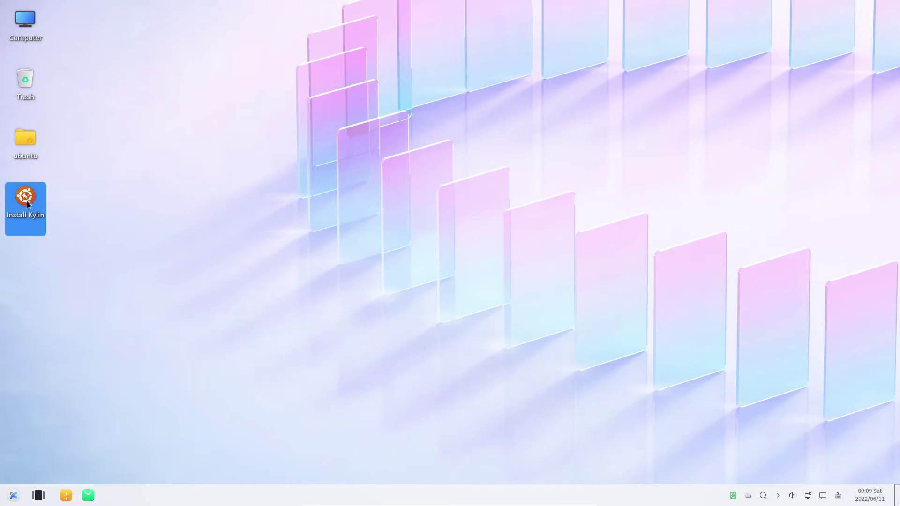
double_click(23, 200)
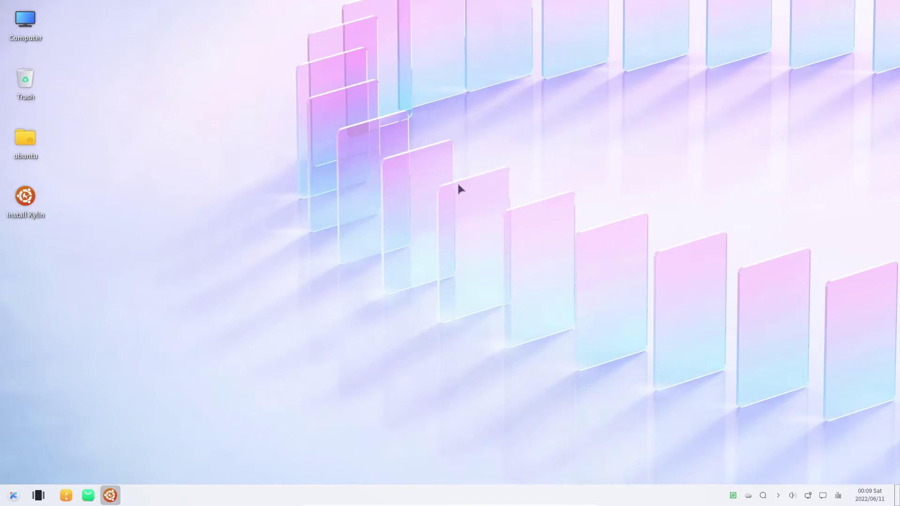
click(449, 147)
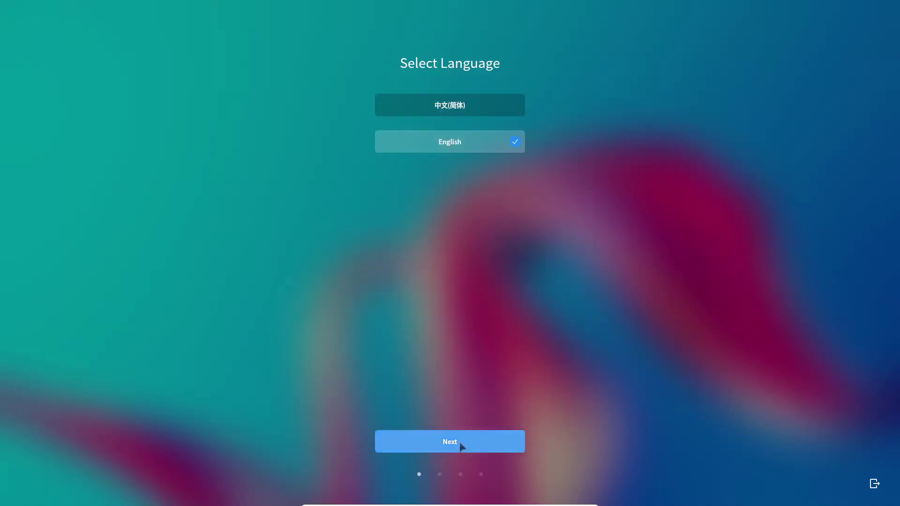
click(459, 444)
click(578, 273)
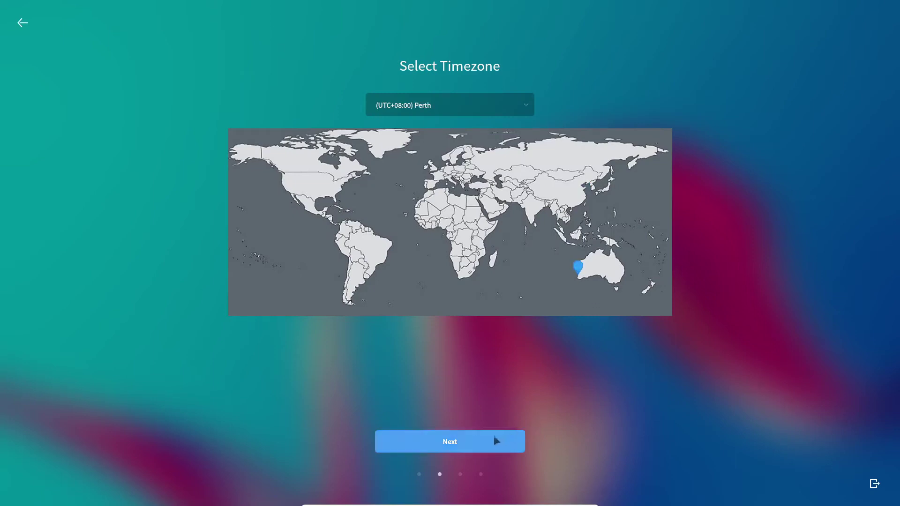
click(455, 443)
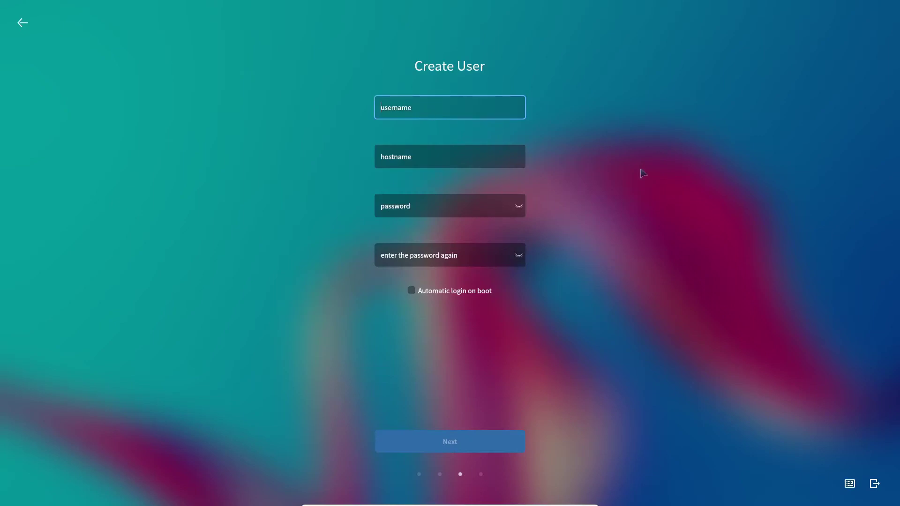
Step: Enter username pctlc and change the hostname to pctlc-vbox
text(pctlc)
key(Tab)
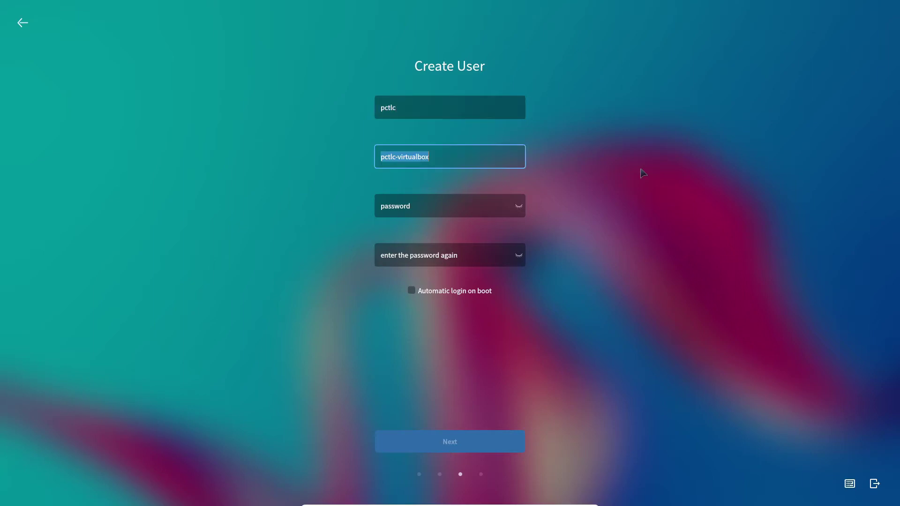
key(End)
key(BackSpace)
key(BackSpace)
key(BackSpace)
key(BackSpace)
key(BackSpace)
key(BackSpace)
key(BackSpace)
key(BackSpace)
key(BackSpace)
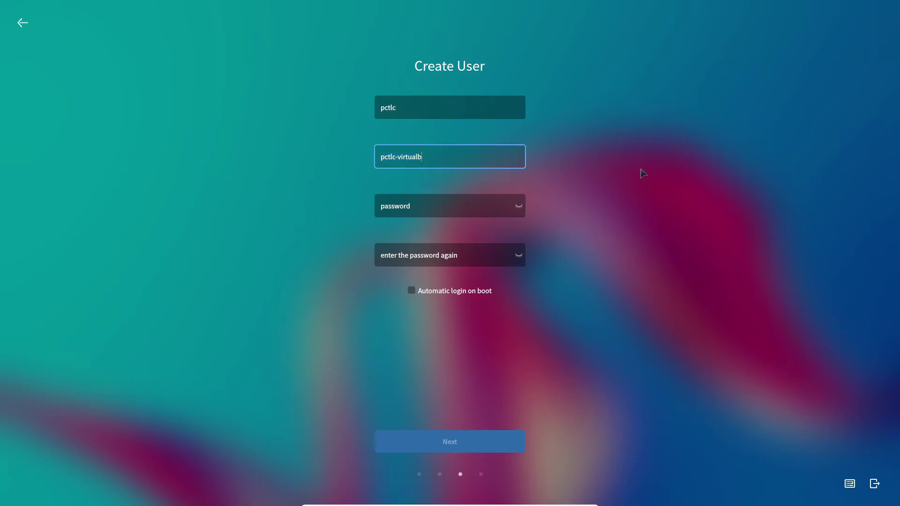
key(BackSpace)
text(vbox)
Step: Set a matching 8-character account password in both password fields and continue
key(Tab)
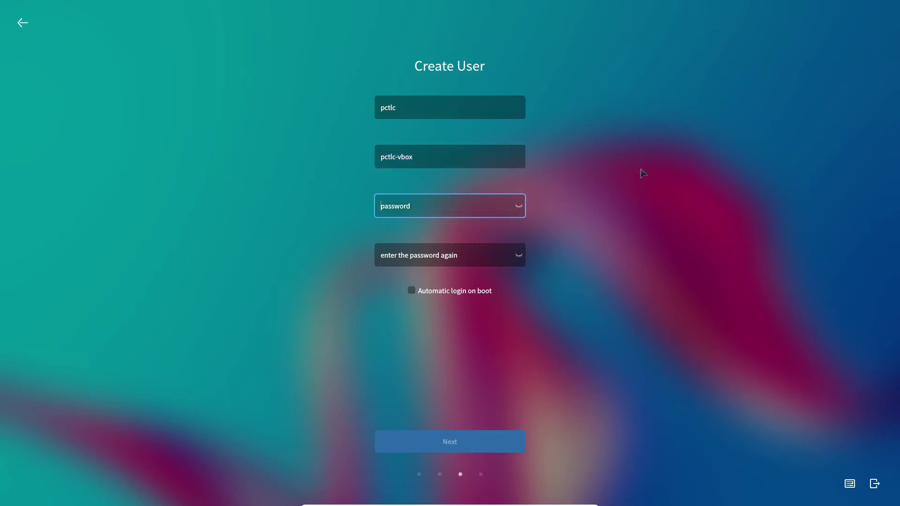
text(123456)
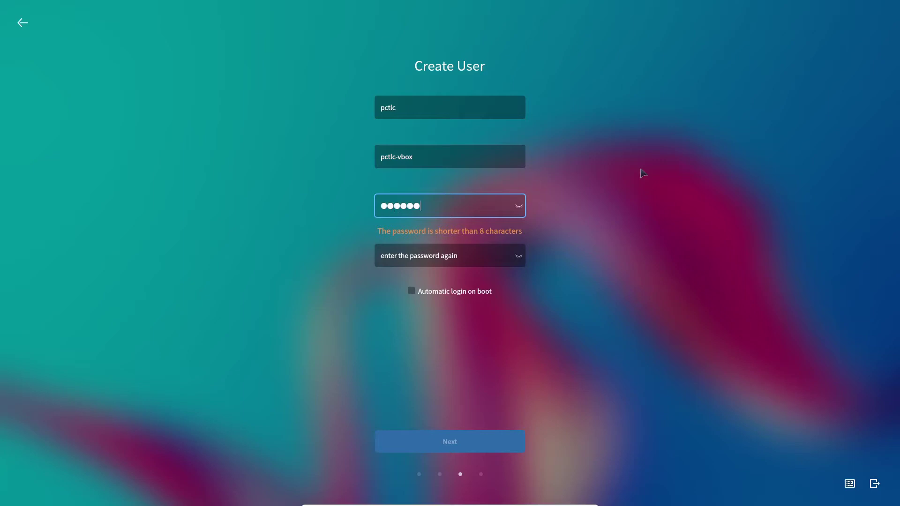
key(Tab)
text(123456)
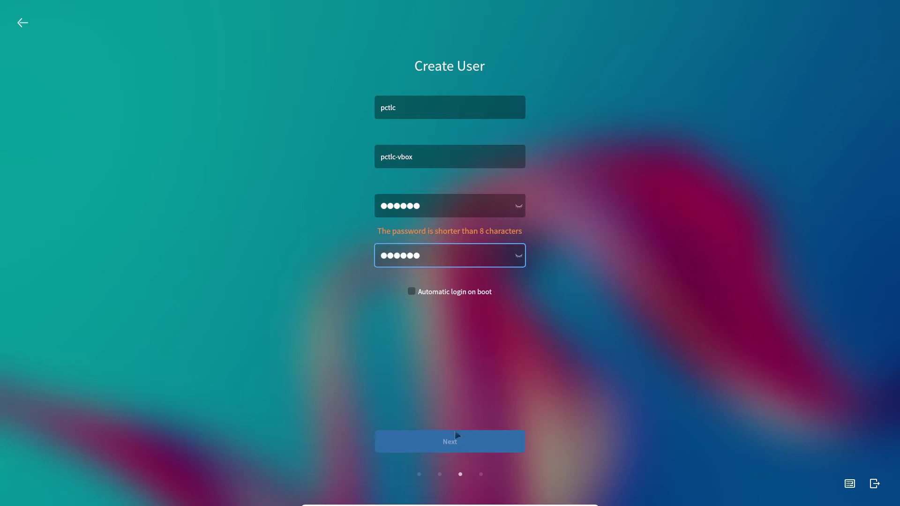
key(shift+Tab)
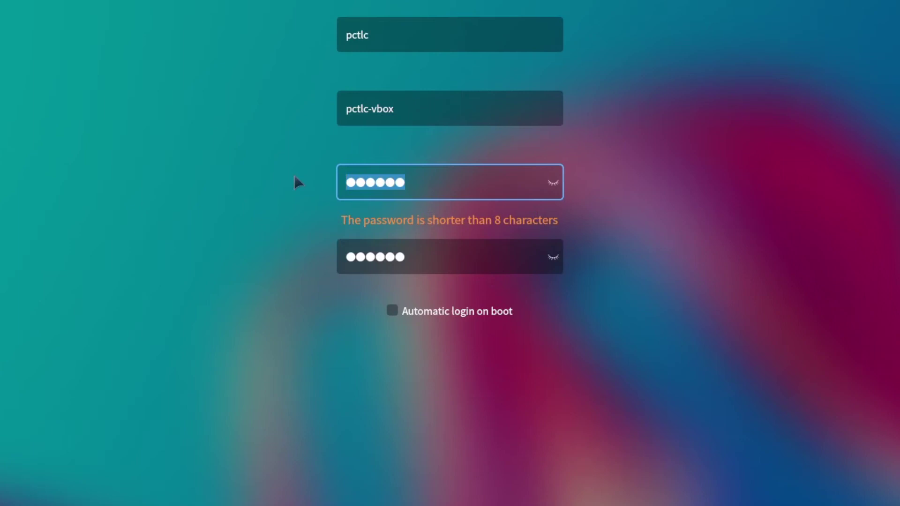
text(123456)
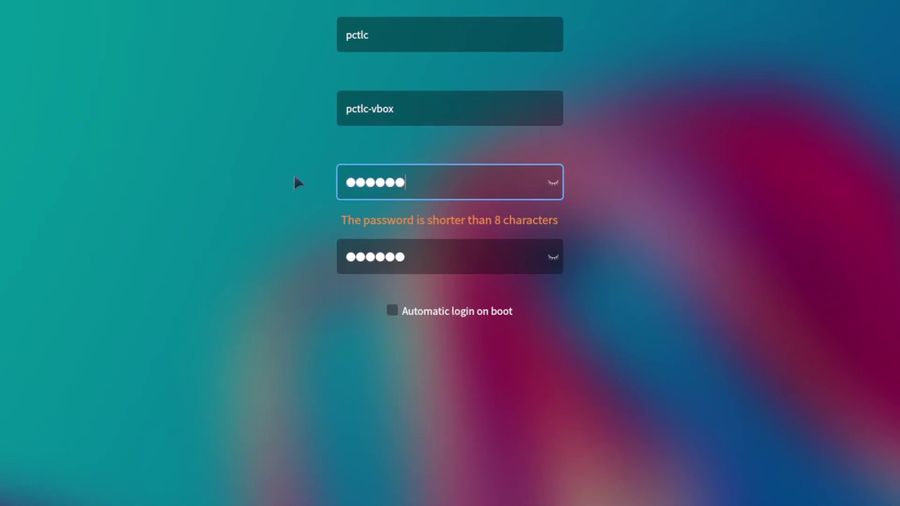
text(78)
key(Tab)
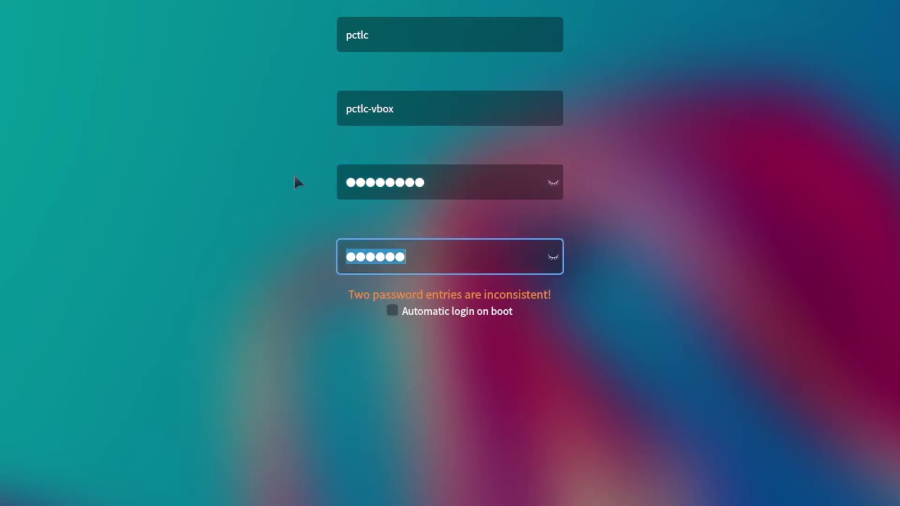
text(12345)
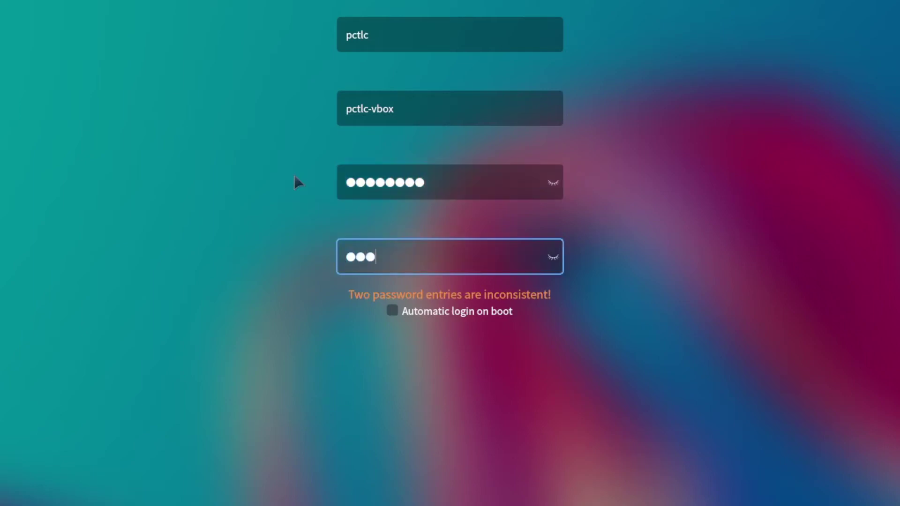
text(678)
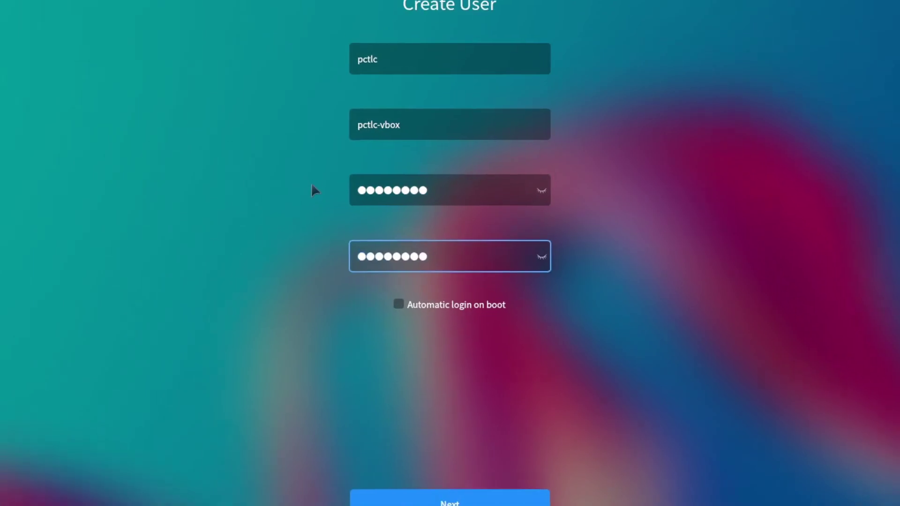
click(483, 442)
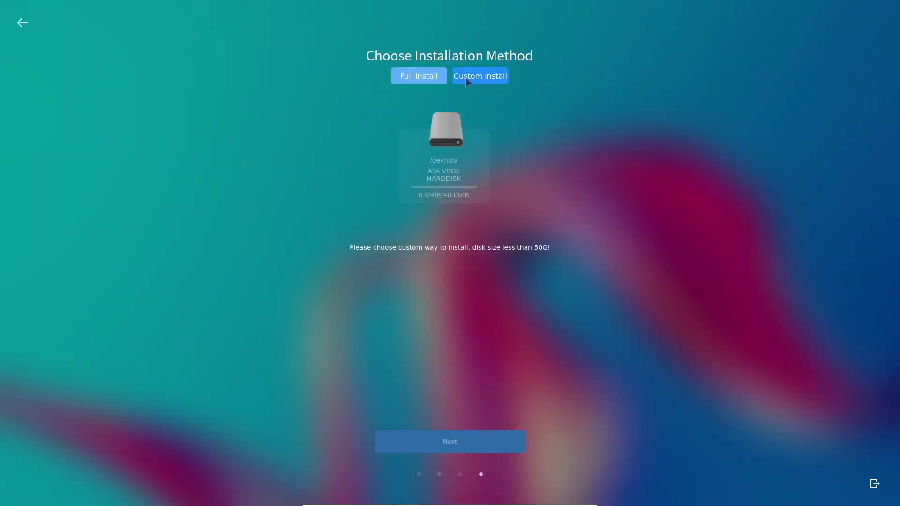
Step: View the Custom install partition table, then switch back to Full install
click(483, 76)
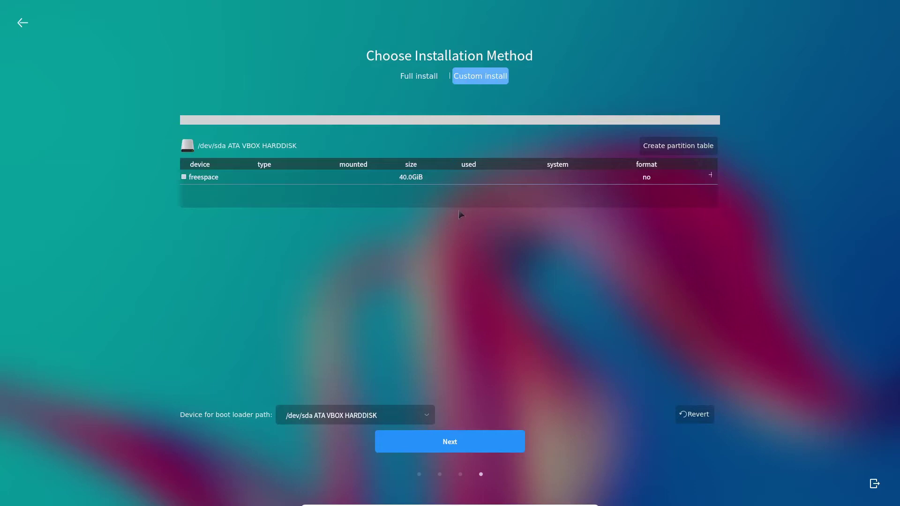
click(415, 76)
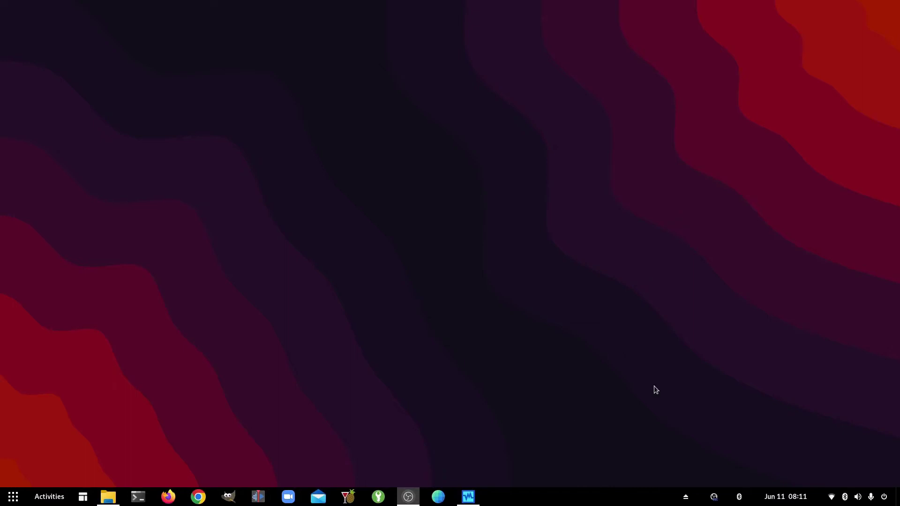
Step: On the 60GB VM, rerun Install Kylin with English and Perth, passing the Create User page
key(super)
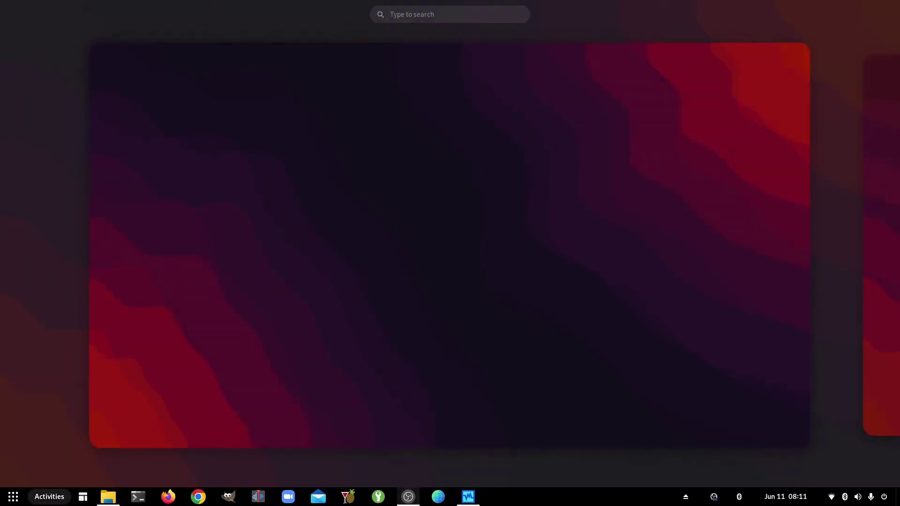
key(super)
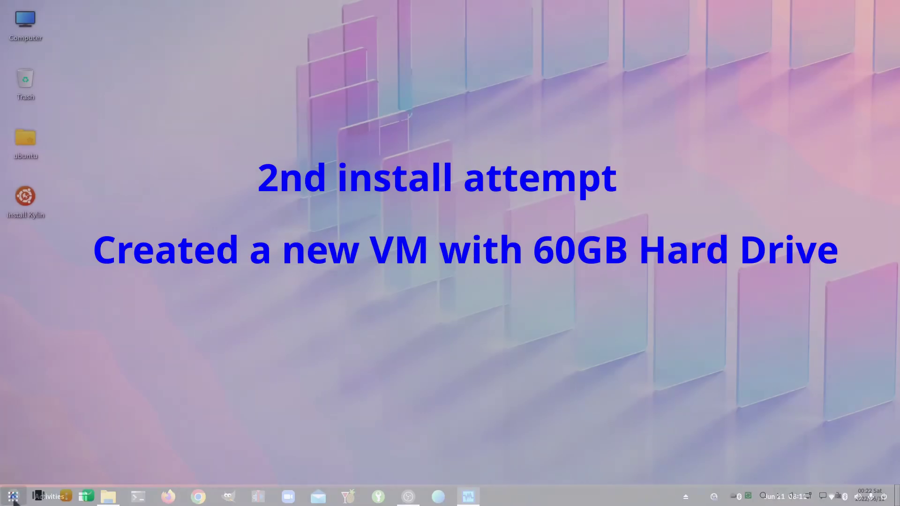
click(26, 198)
double_click(27, 199)
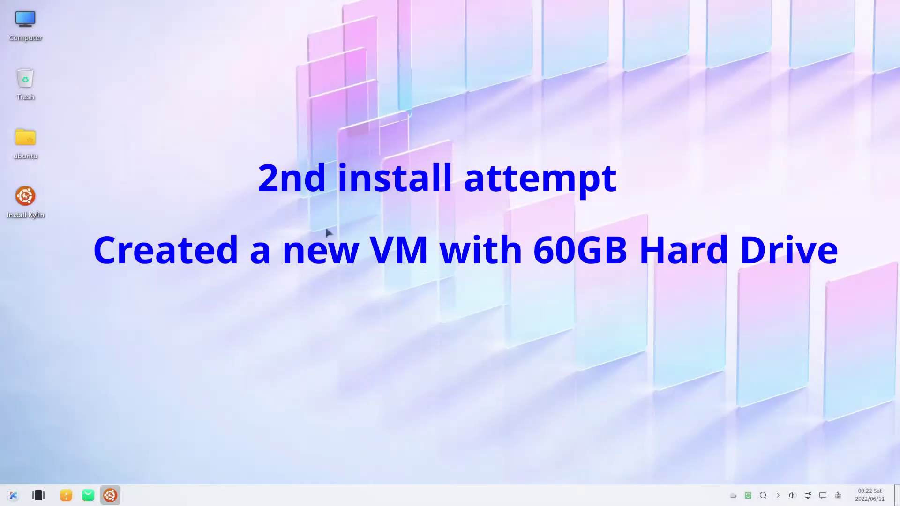
click(467, 140)
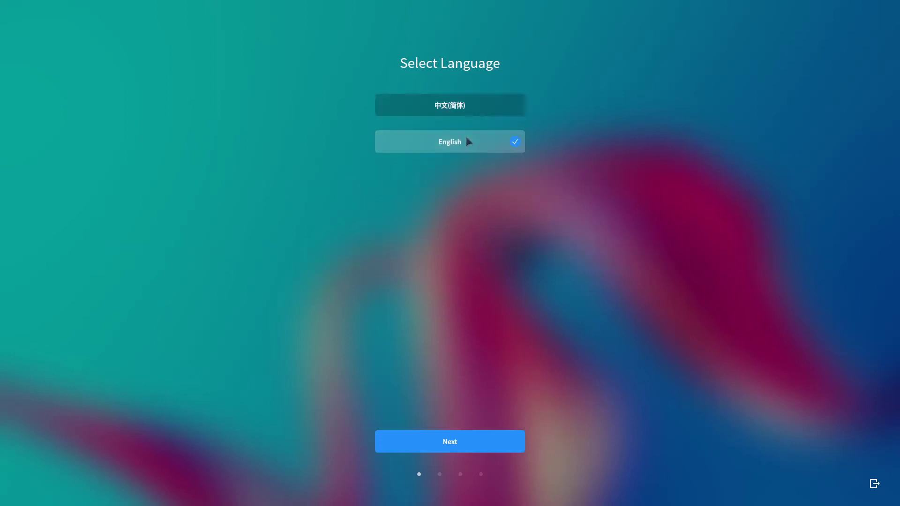
click(459, 449)
click(580, 280)
click(476, 442)
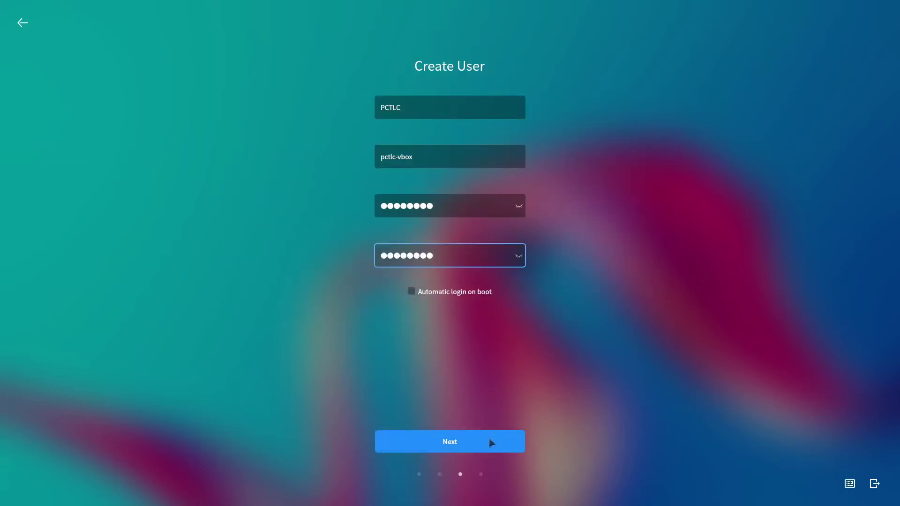
click(489, 439)
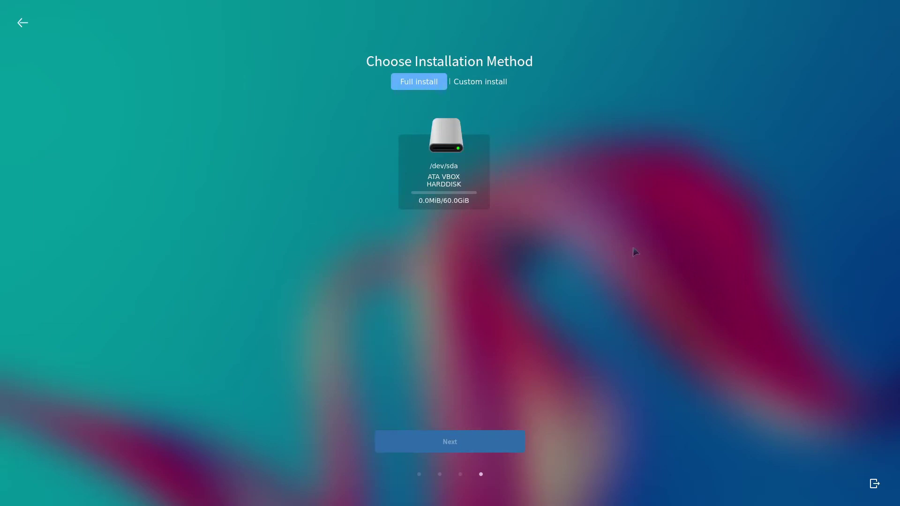
Step: Inspect the Custom install partitions and boot loader choices, reverting any changes
click(442, 151)
click(482, 84)
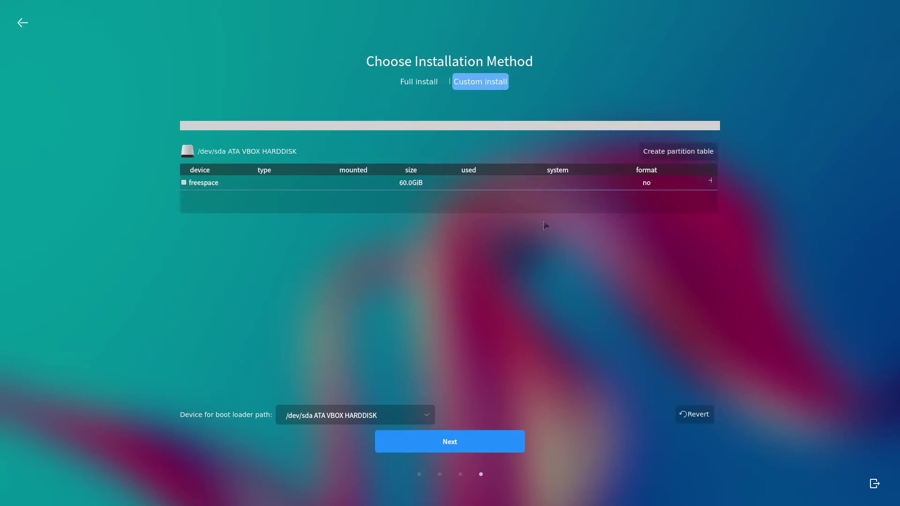
click(424, 414)
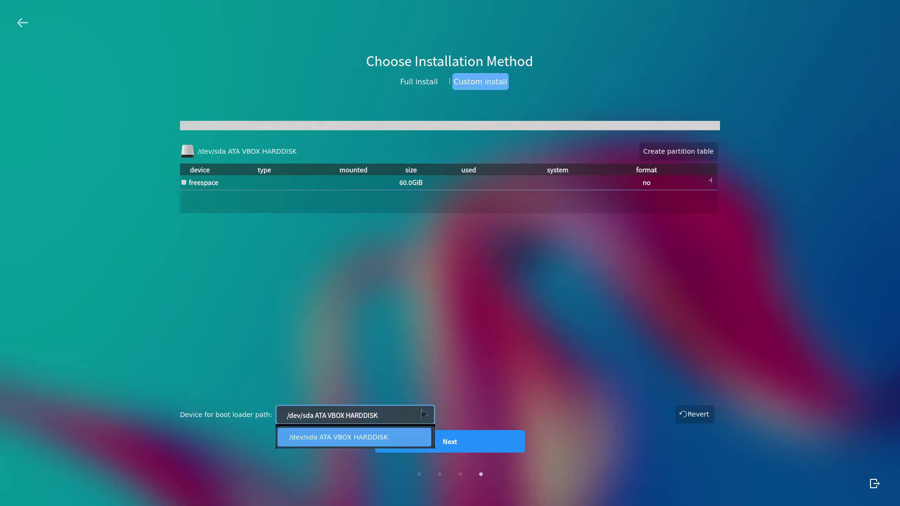
click(424, 414)
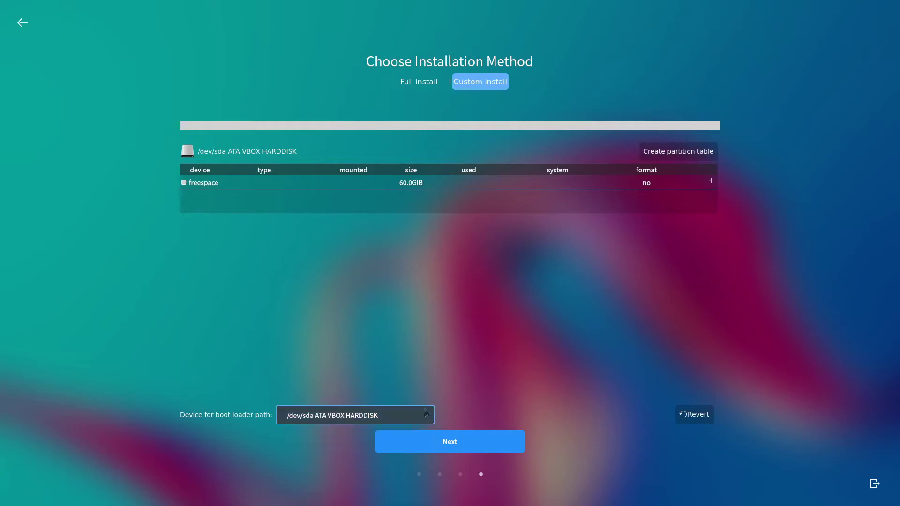
click(696, 417)
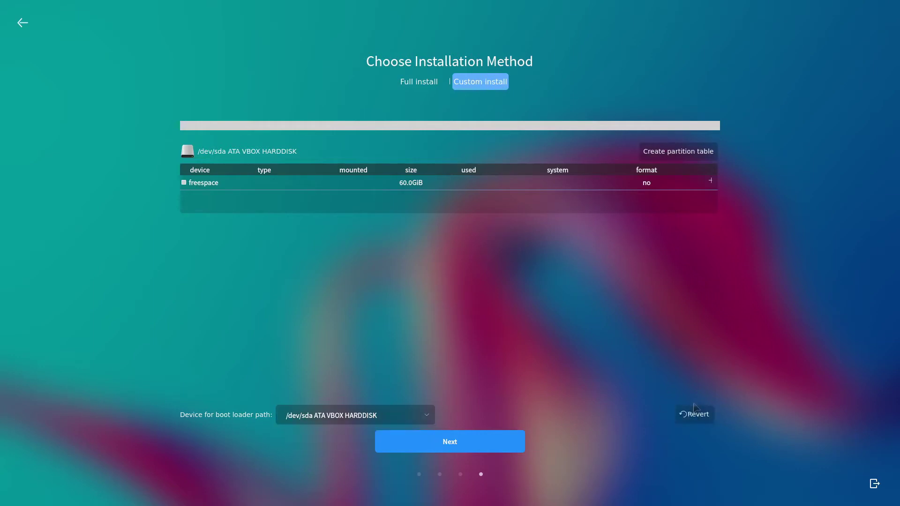
click(414, 183)
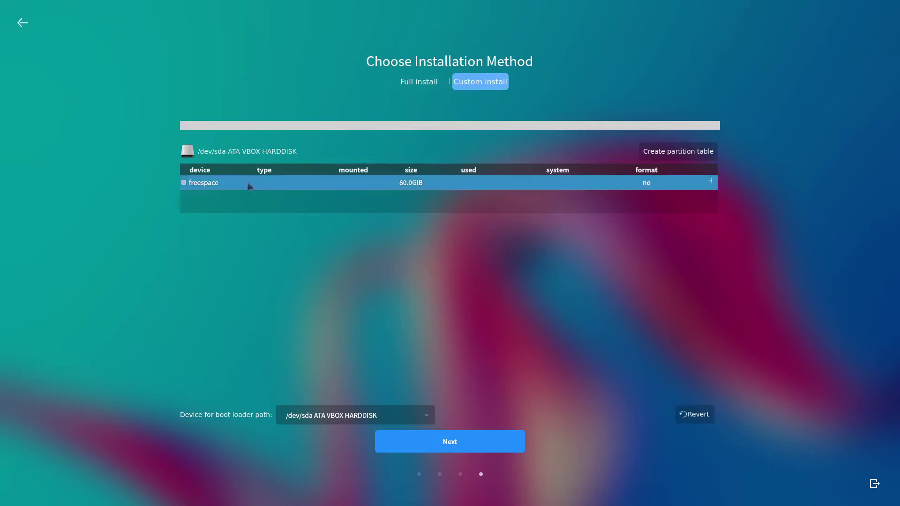
Step: Choose Full install on the 60.0GiB /dev/sda disk and continue to confirmation
click(409, 83)
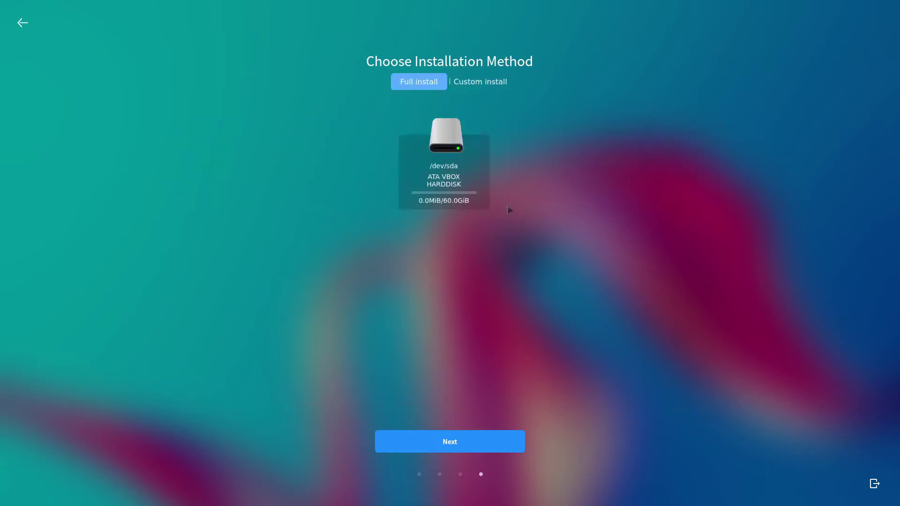
click(449, 175)
click(465, 444)
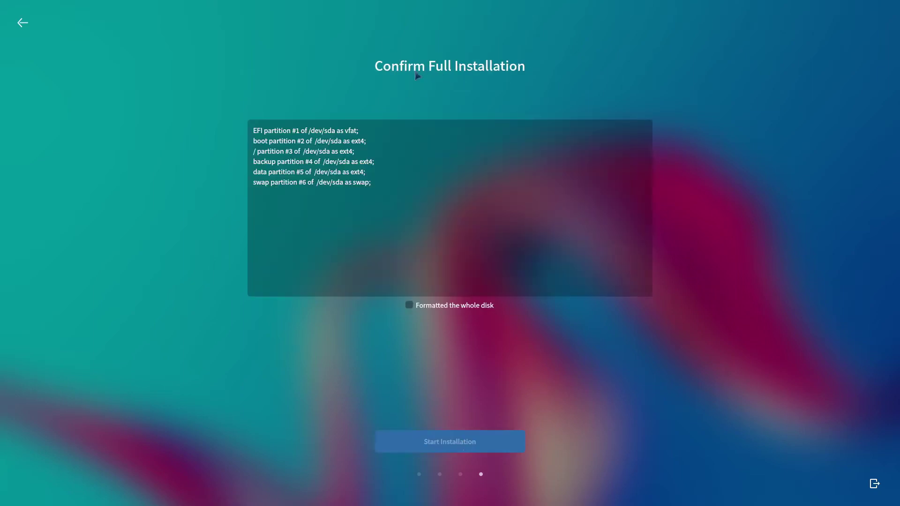
Step: Confirm formatting the whole disk and start the Ubuntu Kylin installation
click(409, 306)
click(409, 306)
click(409, 305)
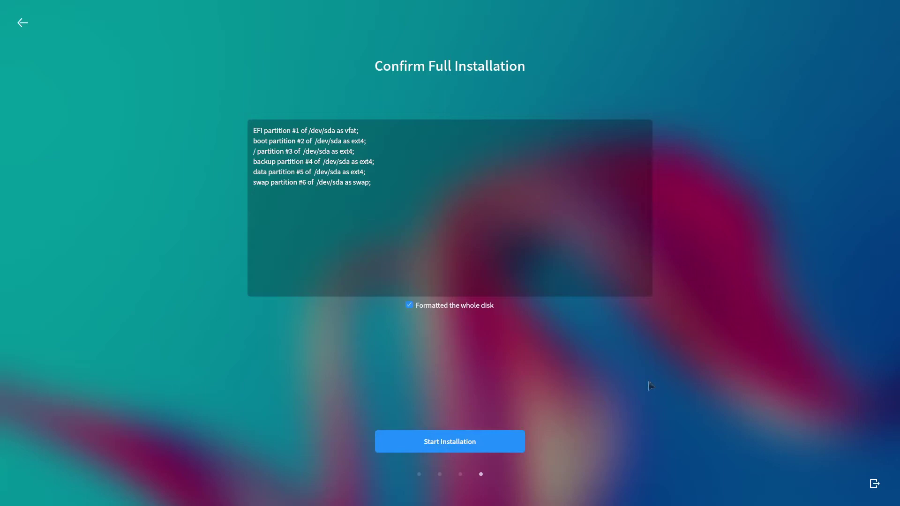
click(463, 445)
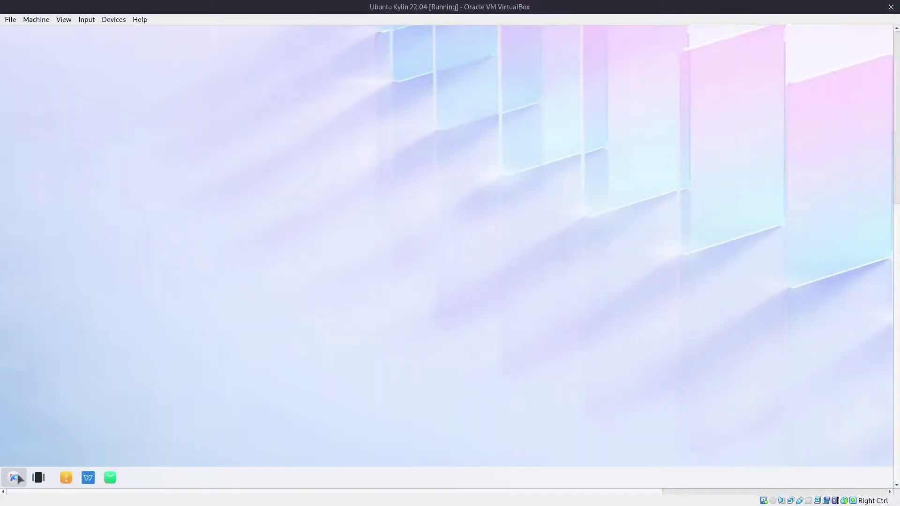
Step: Search 's' in the start menu and launch Software Updater, which offers 682.2 MB of updates
click(14, 478)
text(s)
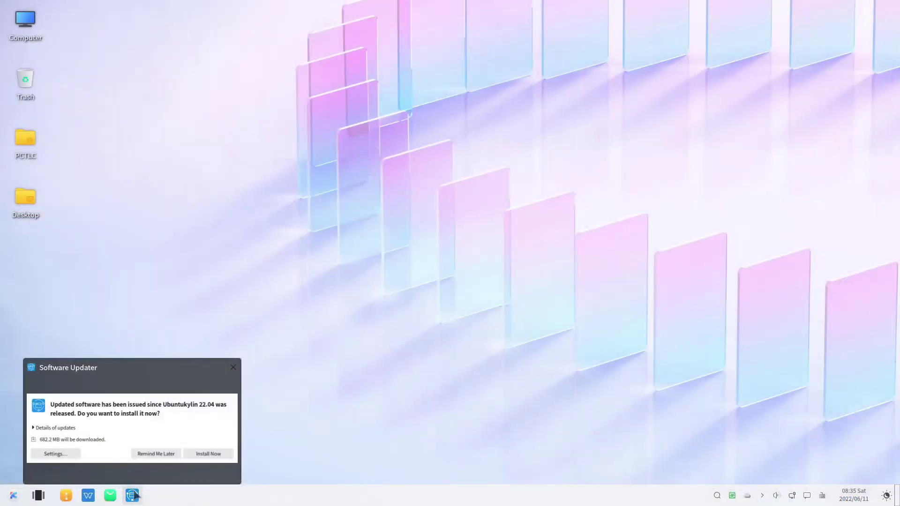
click(133, 495)
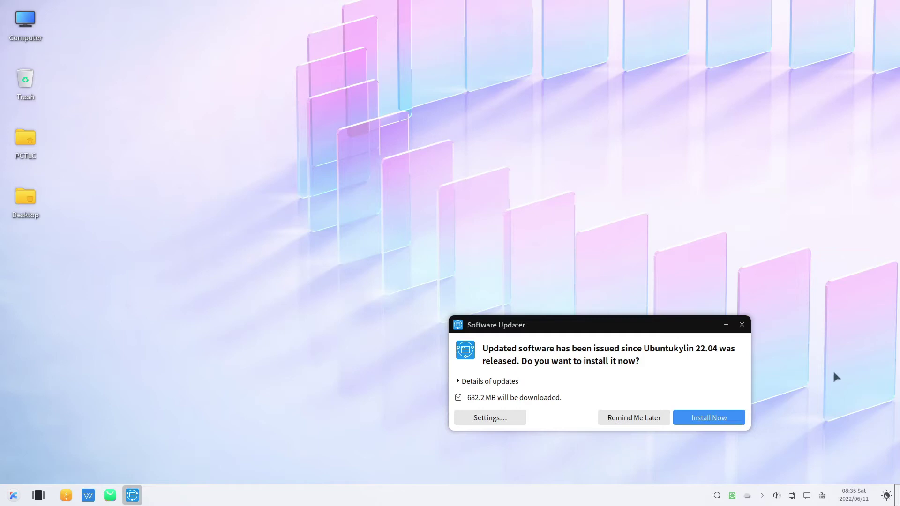
Step: Expand the update details and scroll through the packages, including Thunderbird Mail security updates
click(456, 381)
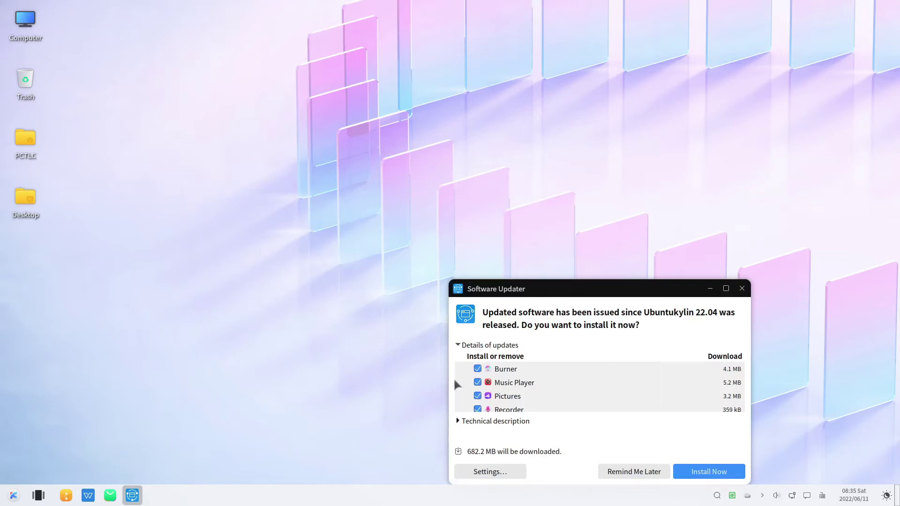
scroll(562, 372, down, 5)
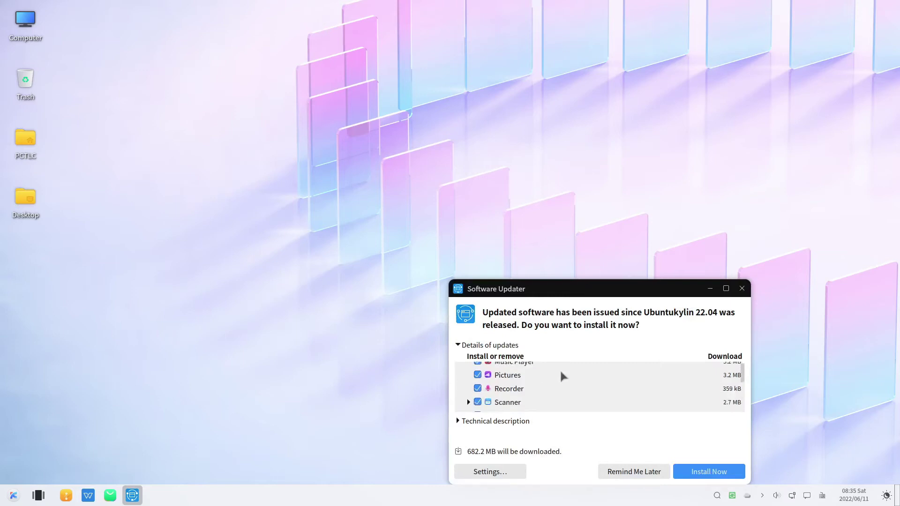
scroll(562, 376, down, 5)
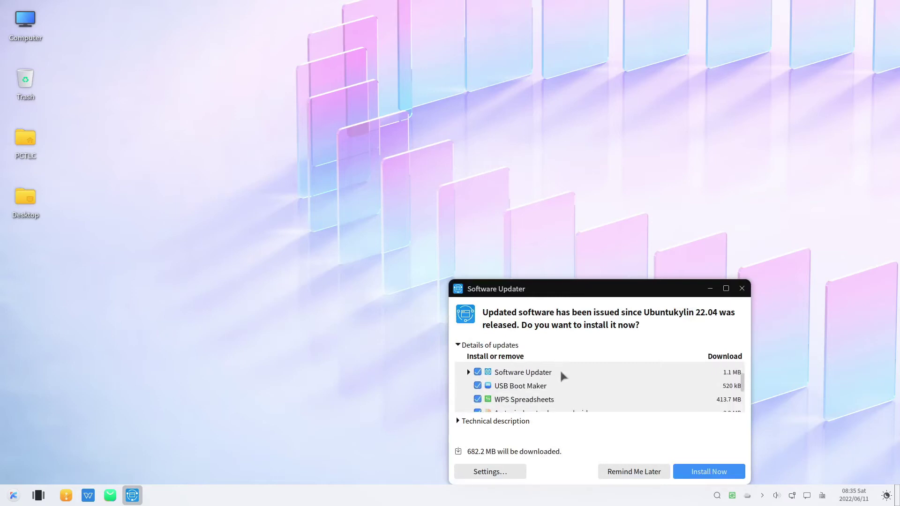
scroll(562, 376, down, 5)
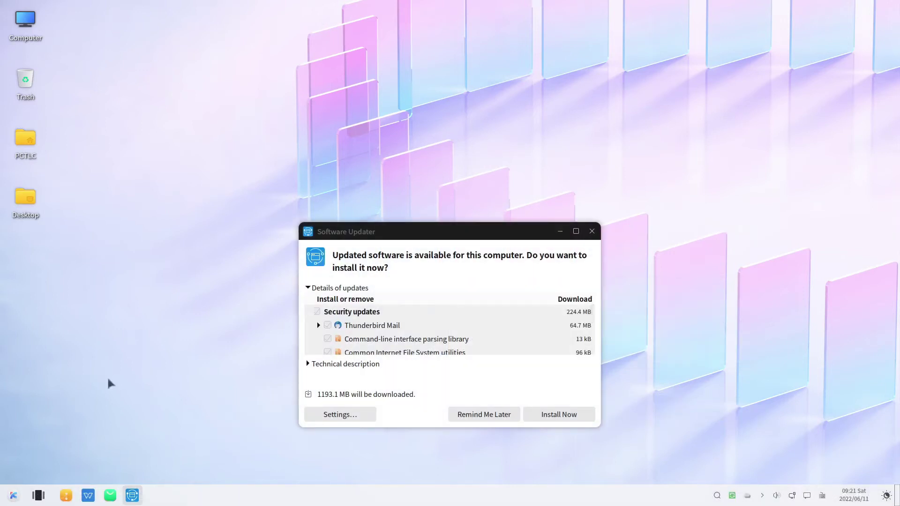
Step: Open the home folder in Peony and browse from the file system root into /etc
click(11, 498)
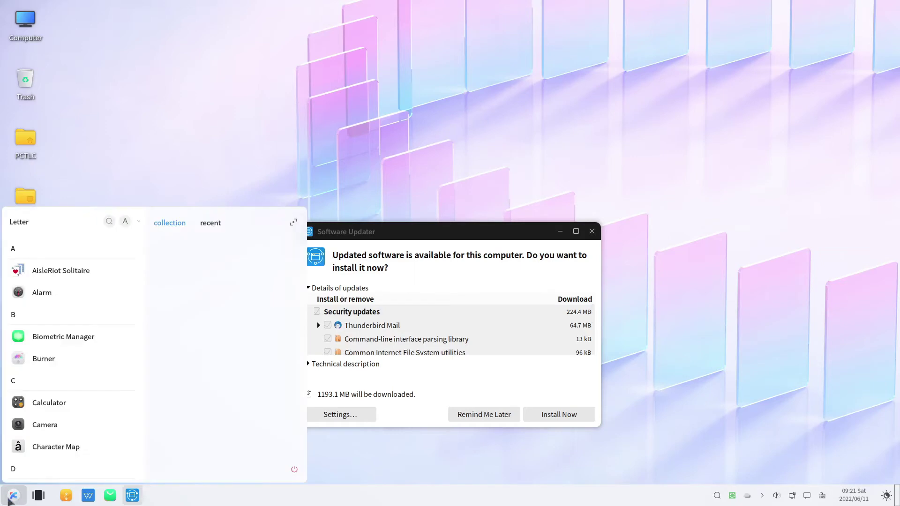
click(11, 499)
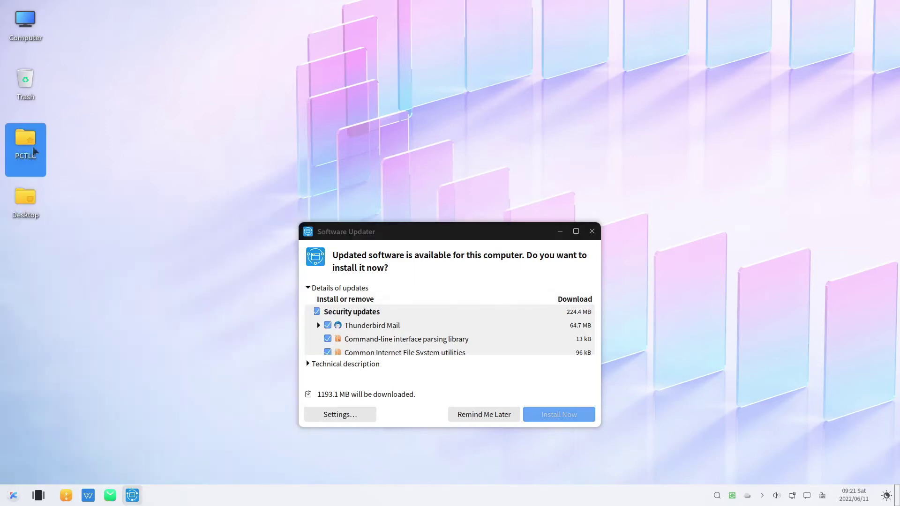
double_click(34, 151)
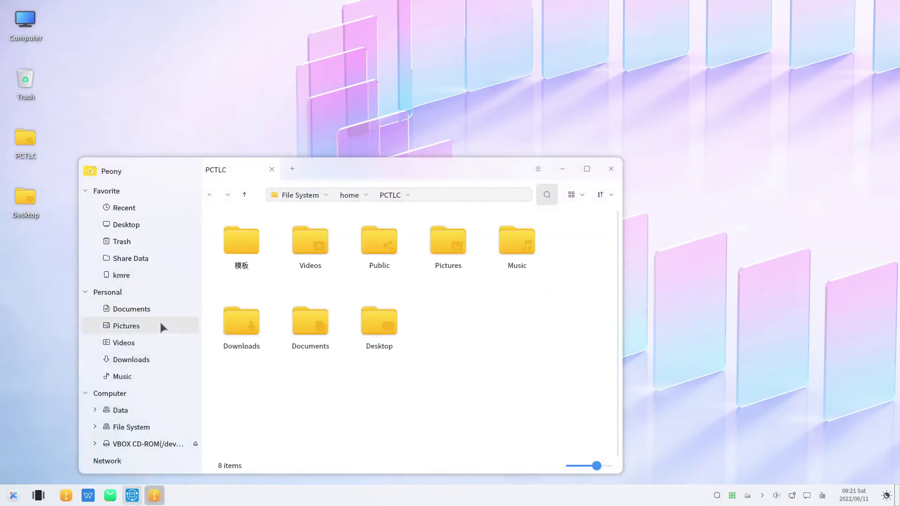
click(134, 428)
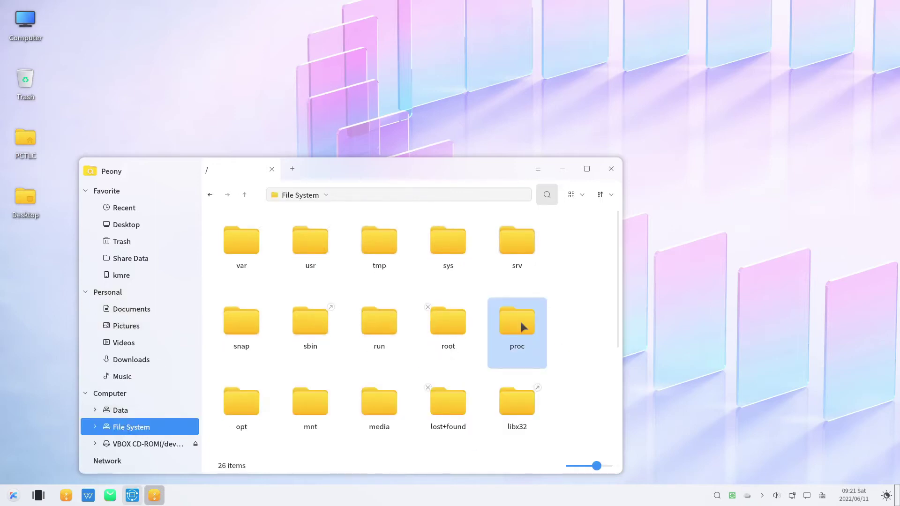
scroll(522, 326, down, 5)
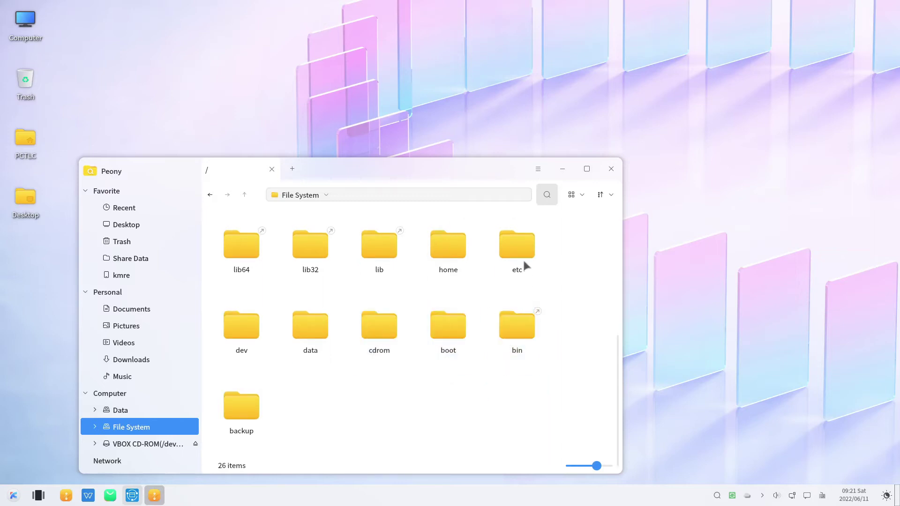
double_click(516, 241)
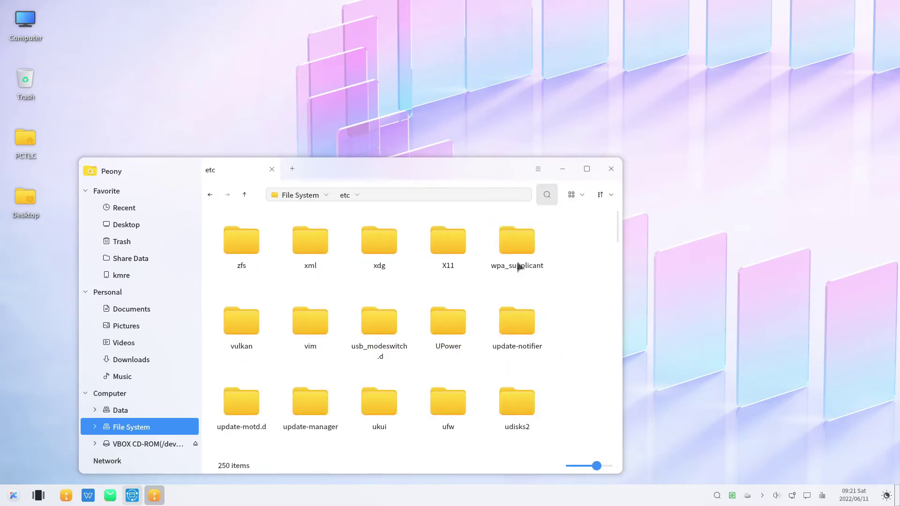
Step: Enter the apt folder and open sources.list in Software & Updates
scroll(463, 299, down, 10)
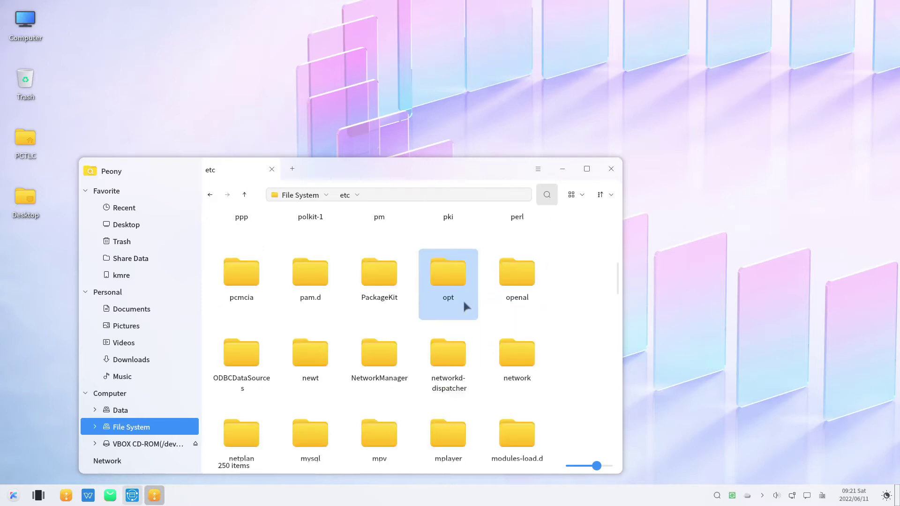
scroll(463, 299, up, 10)
scroll(463, 299, down, 3)
scroll(463, 299, up, 3)
scroll(462, 299, up, 4)
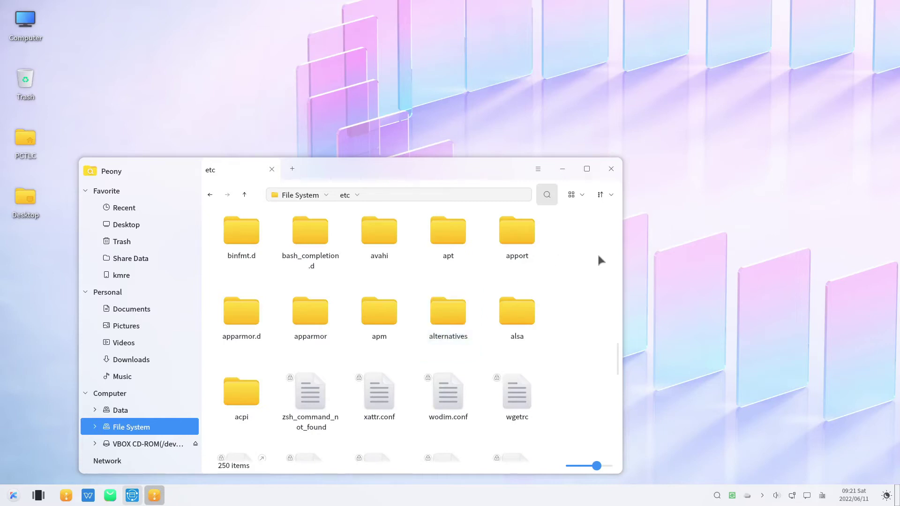
double_click(451, 232)
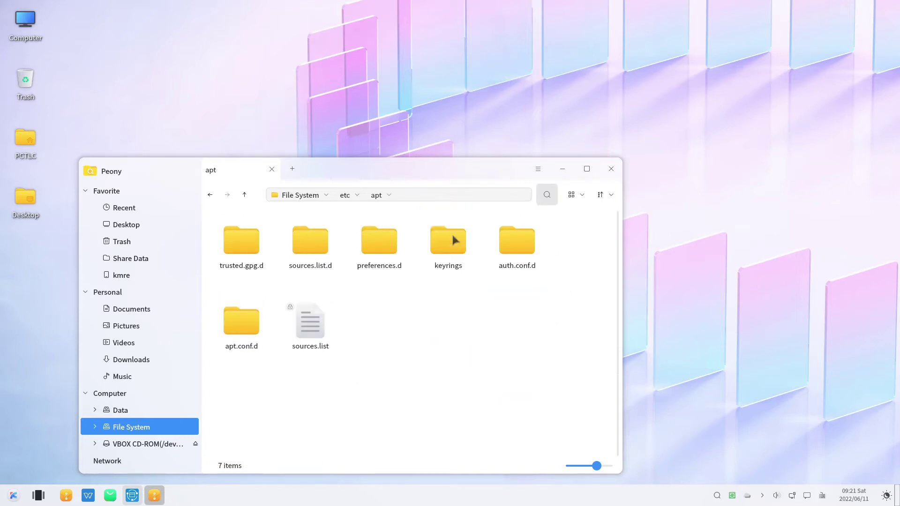
click(324, 332)
click(305, 327)
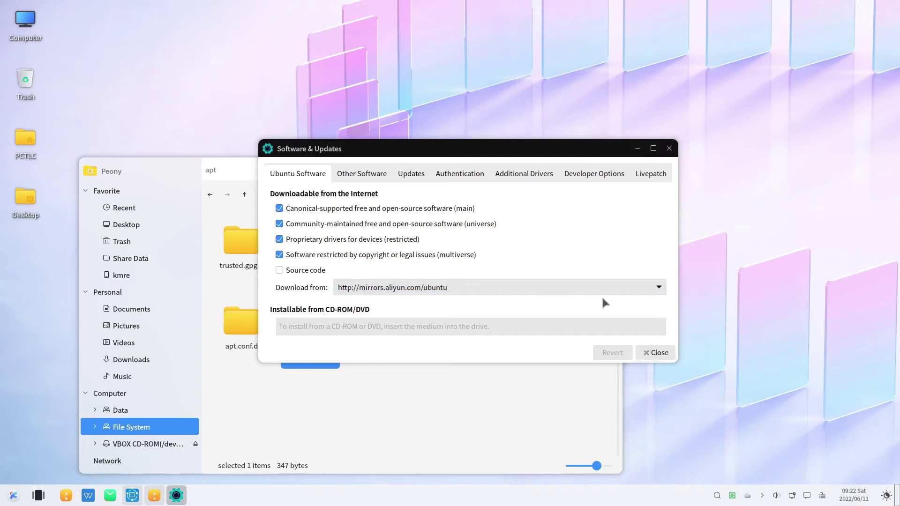
Step: Look over the server list and the Additional Drivers, Developer Options and Other Software pages
click(650, 291)
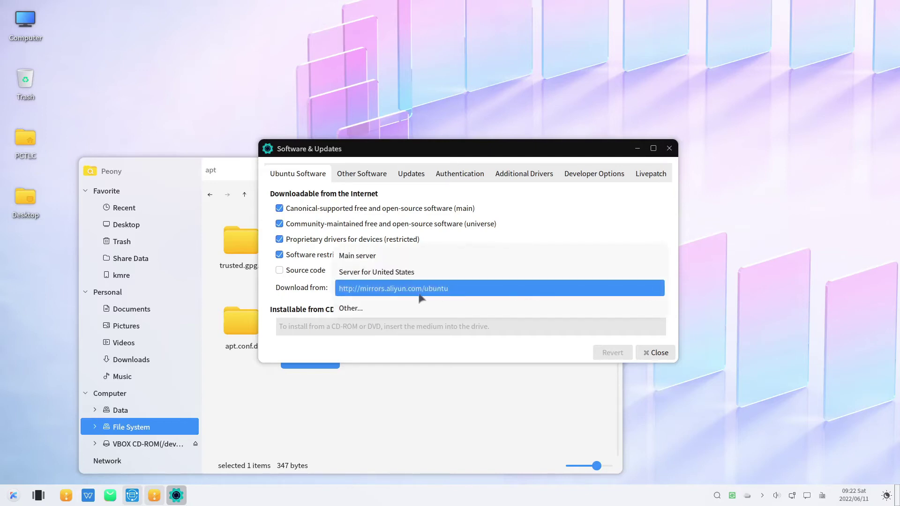
click(577, 205)
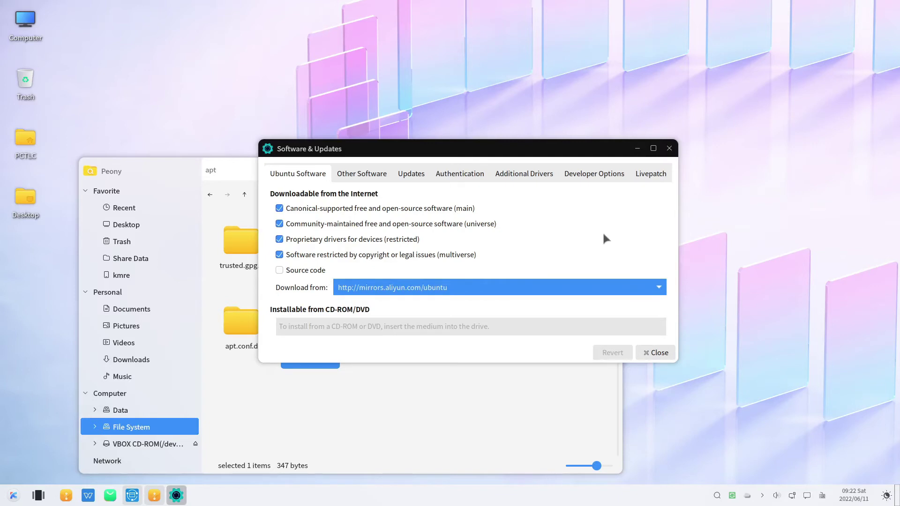
click(520, 175)
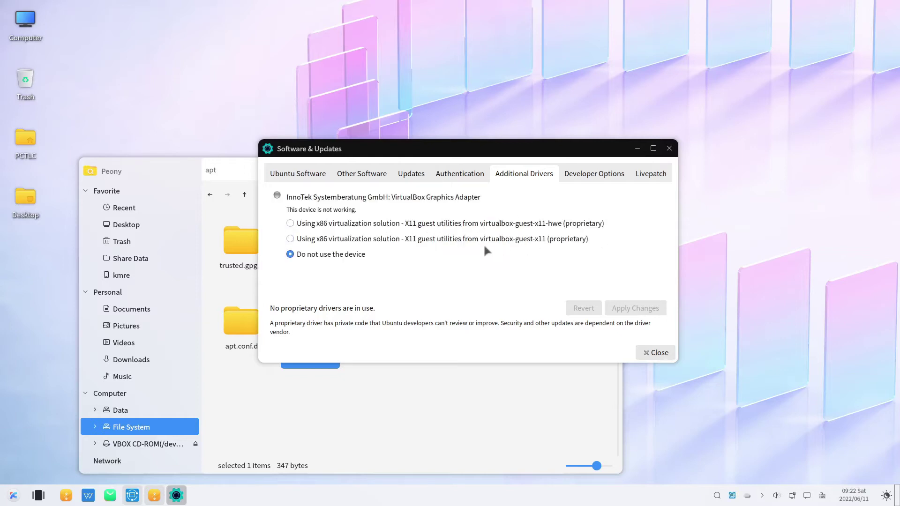
click(589, 180)
click(361, 173)
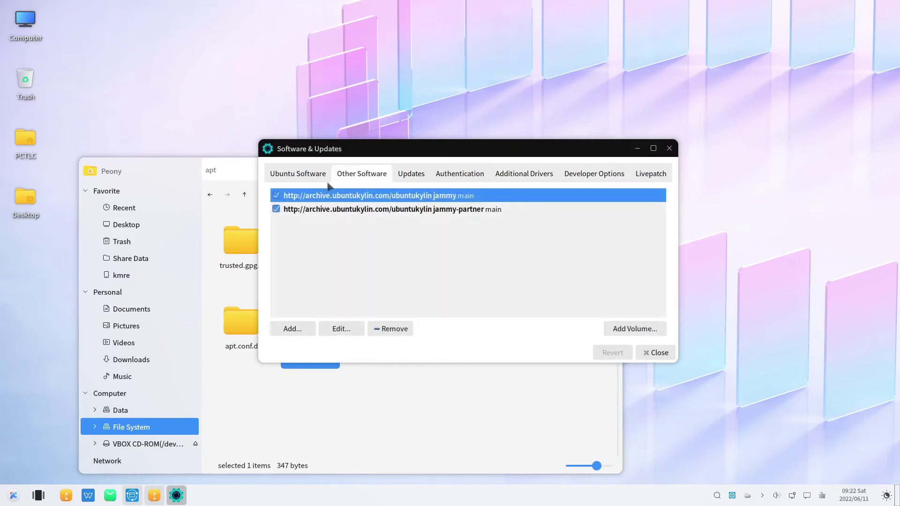
click(302, 177)
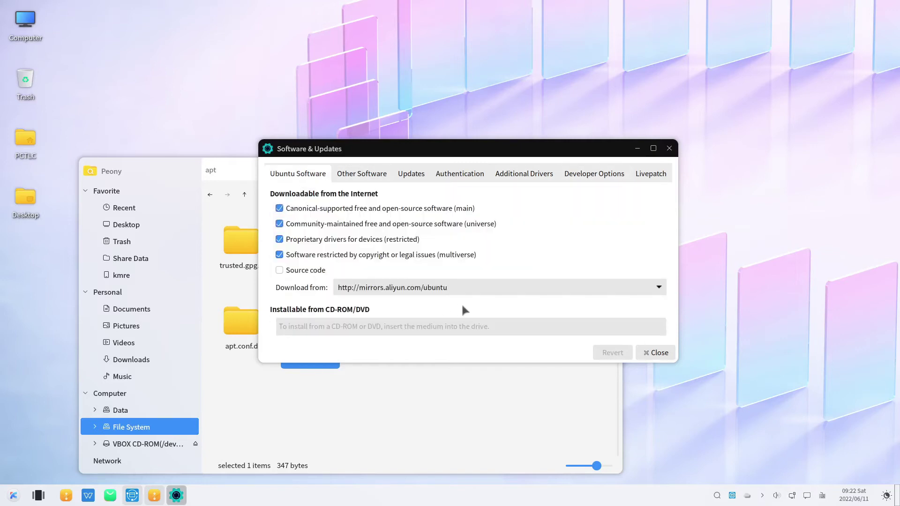
Step: Switch the mirror to Server for United States, authorize, reload the cache and close the file manager
click(460, 291)
click(427, 272)
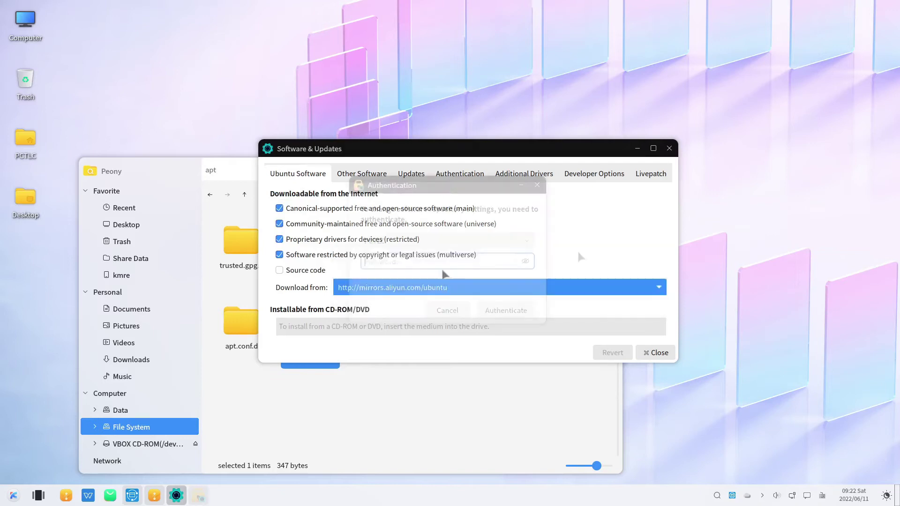
text(*******)
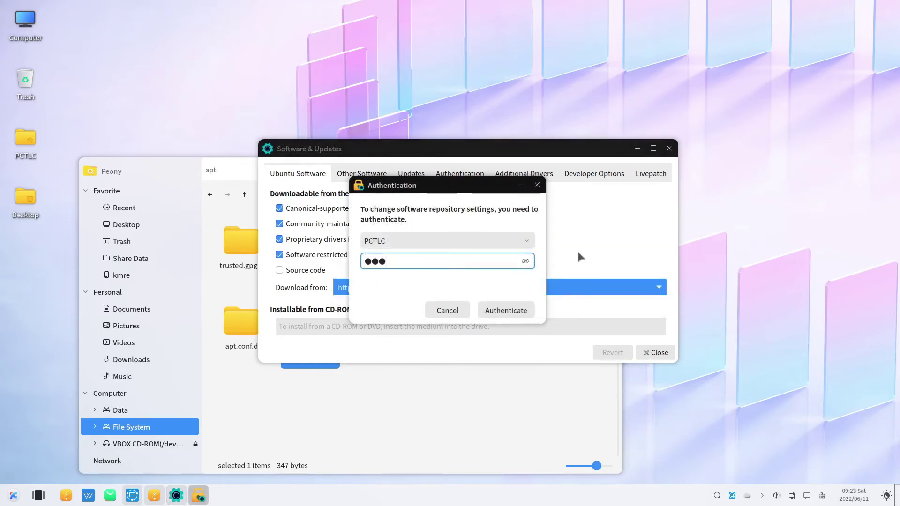
key(Return)
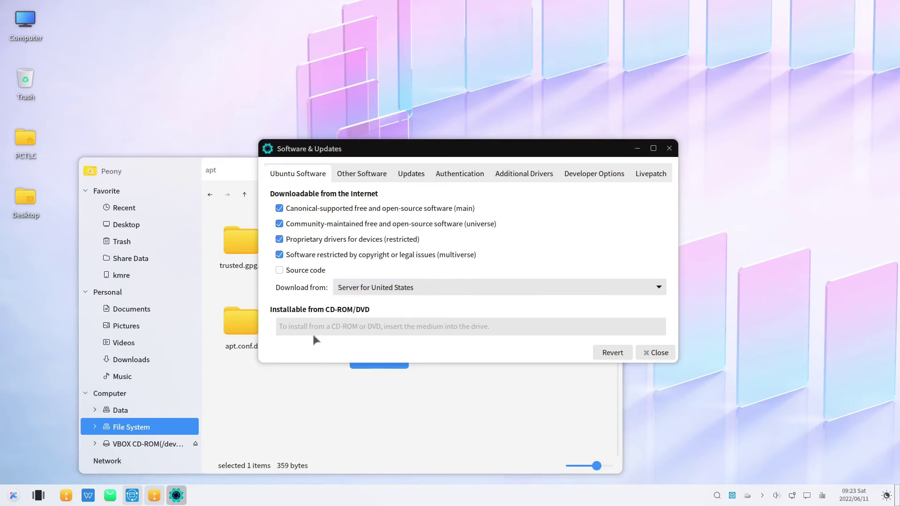
click(654, 352)
click(549, 315)
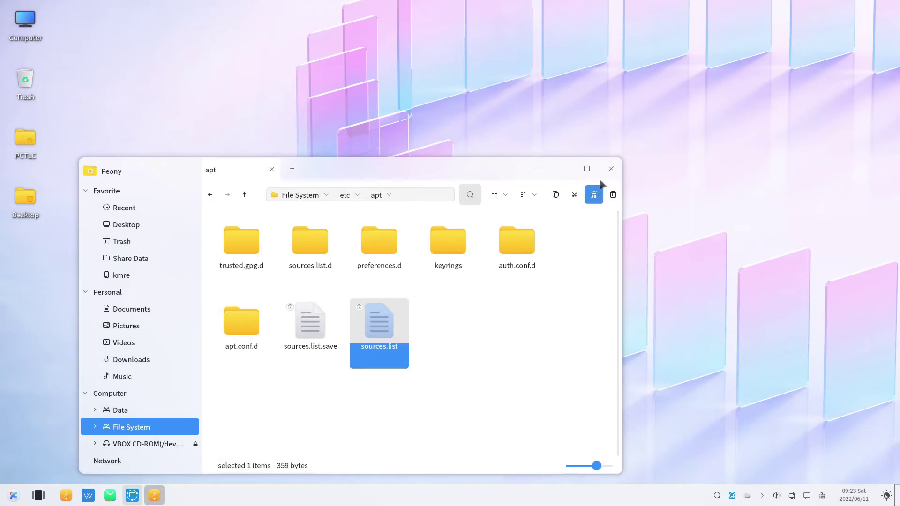
click(610, 169)
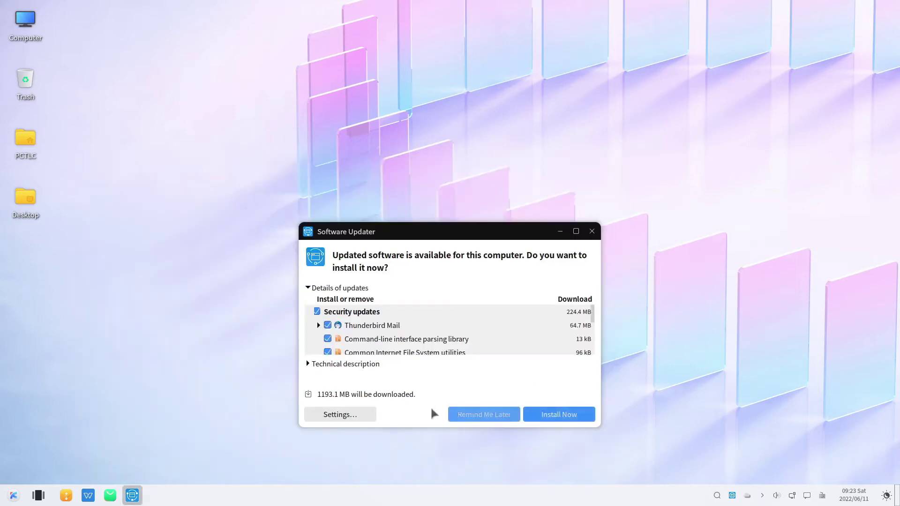
Step: Dismiss the update prompt and relaunch Software Updater by searching 'softw' in the launcher
click(592, 231)
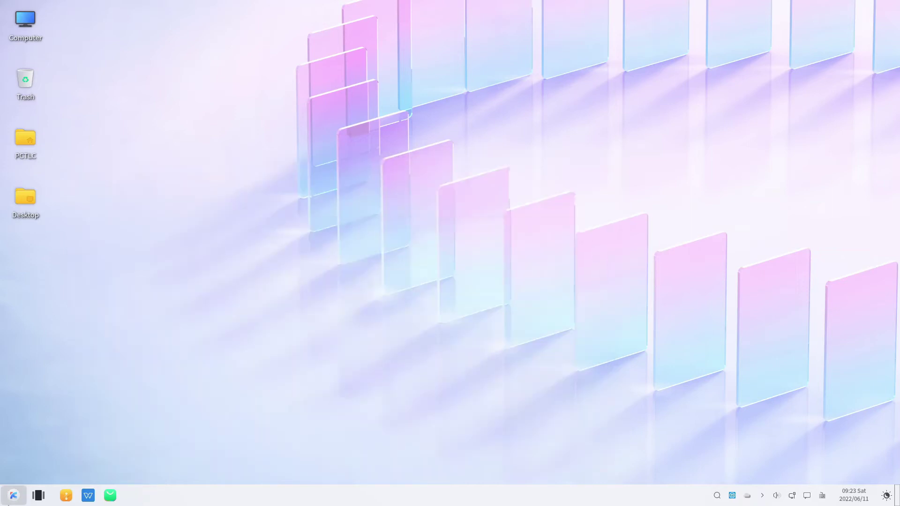
click(13, 499)
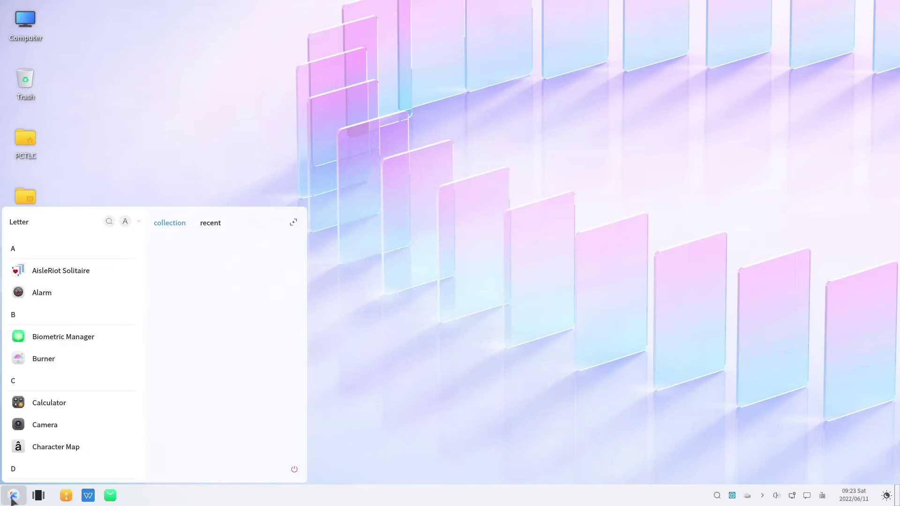
text(softw)
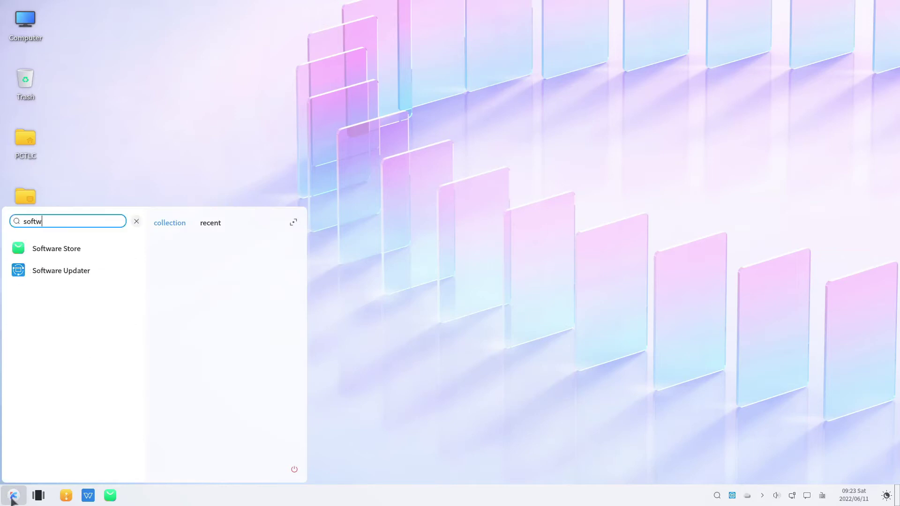
click(61, 270)
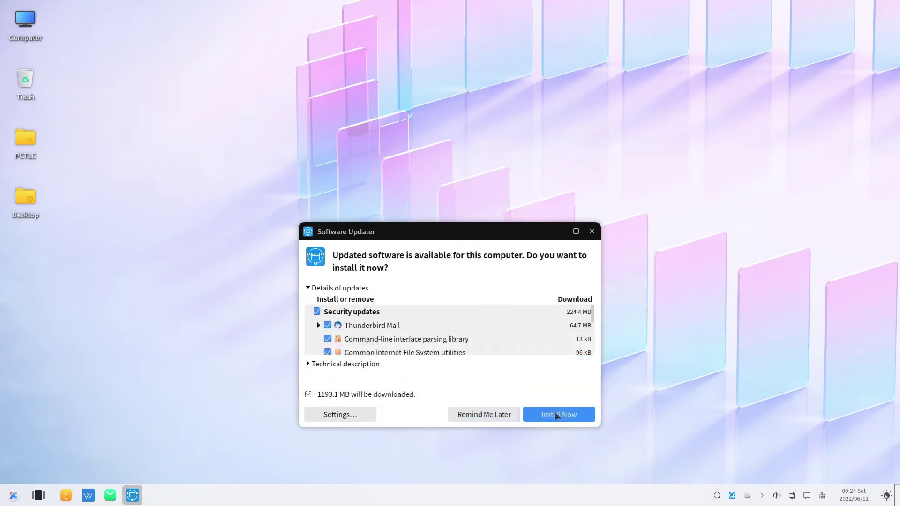
Step: Start installing the available updates, authorizing with the account password
click(556, 415)
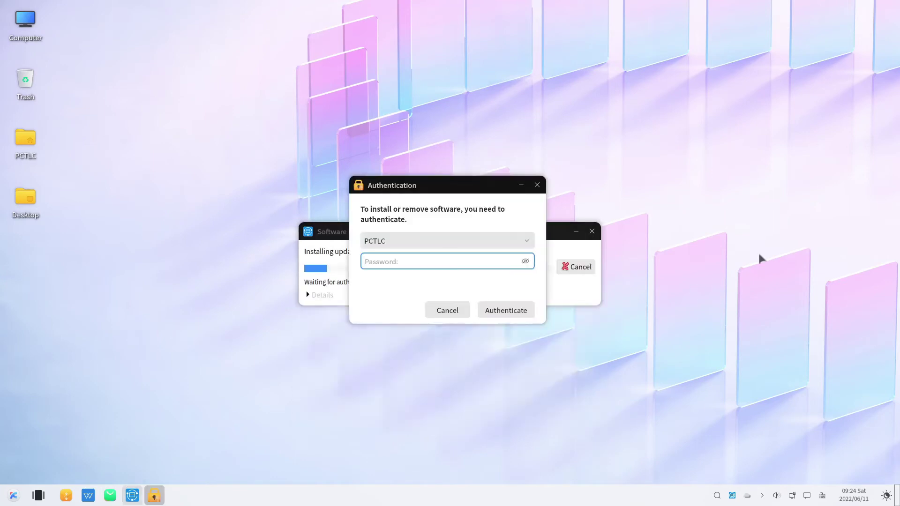
text(********)
key(Return)
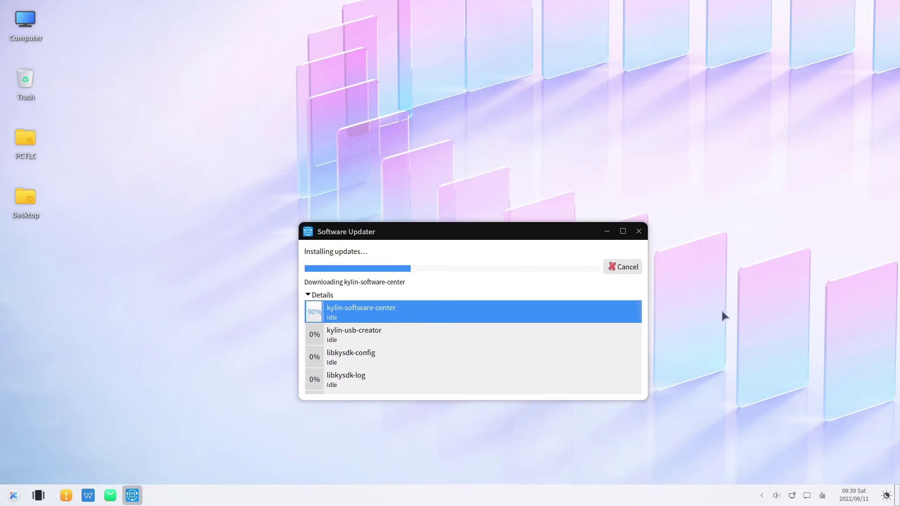
Step: Follow the download and install progress until the restart prompt appears
scroll(388, 329, down, 2)
scroll(388, 332, down, 10)
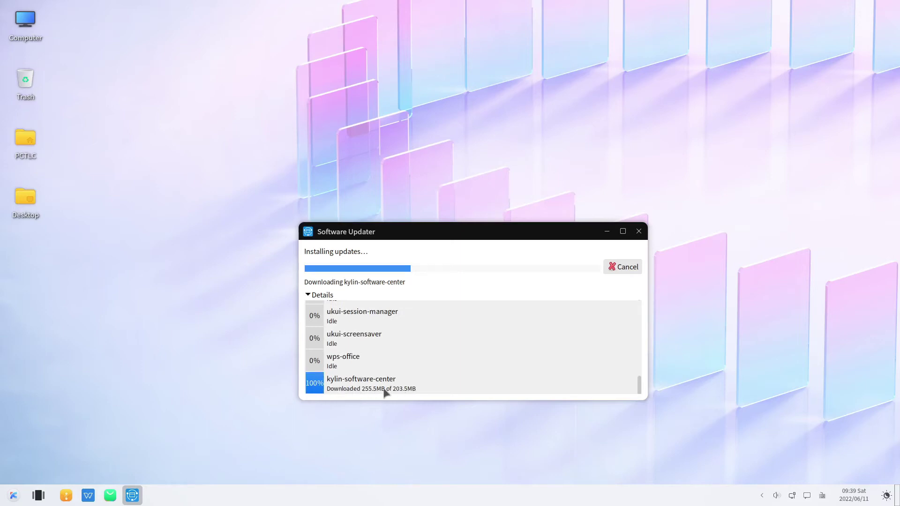
scroll(350, 385, up, 5)
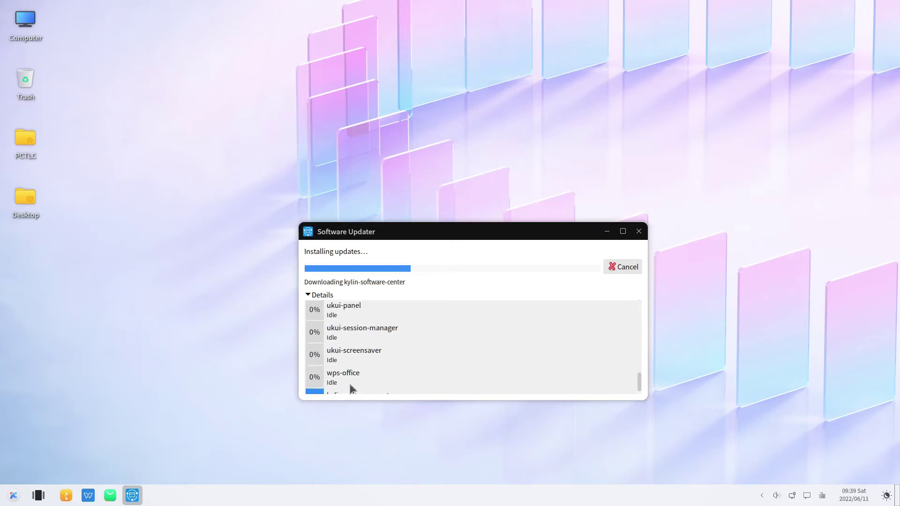
scroll(350, 385, up, 5)
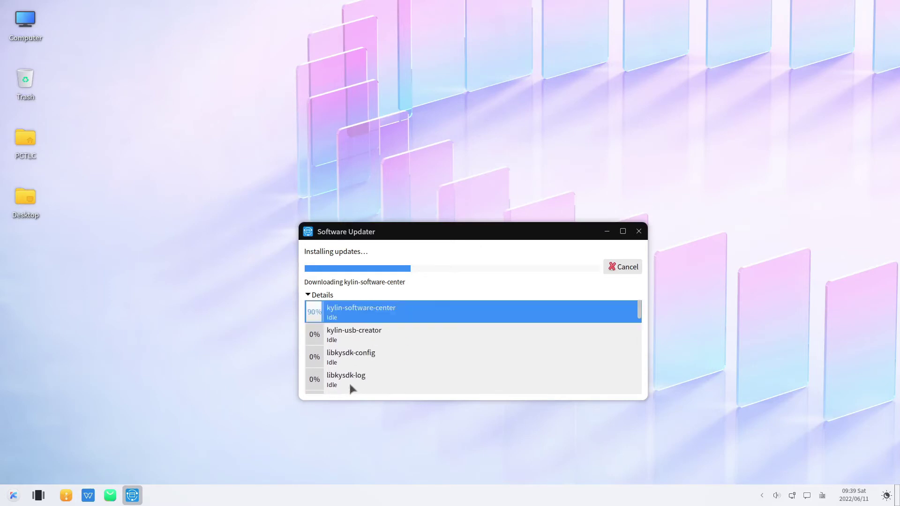
mouse_move(341, 336)
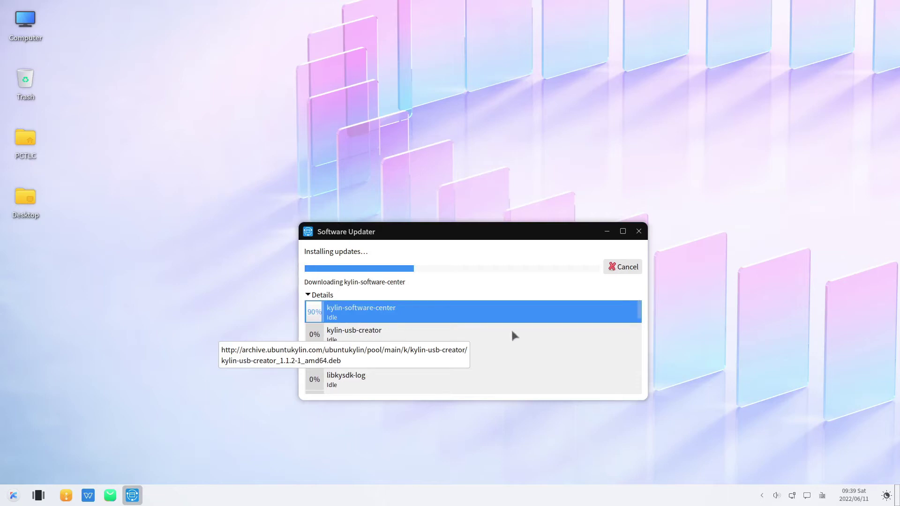
scroll(355, 343, down, 1)
scroll(355, 344, up, 1)
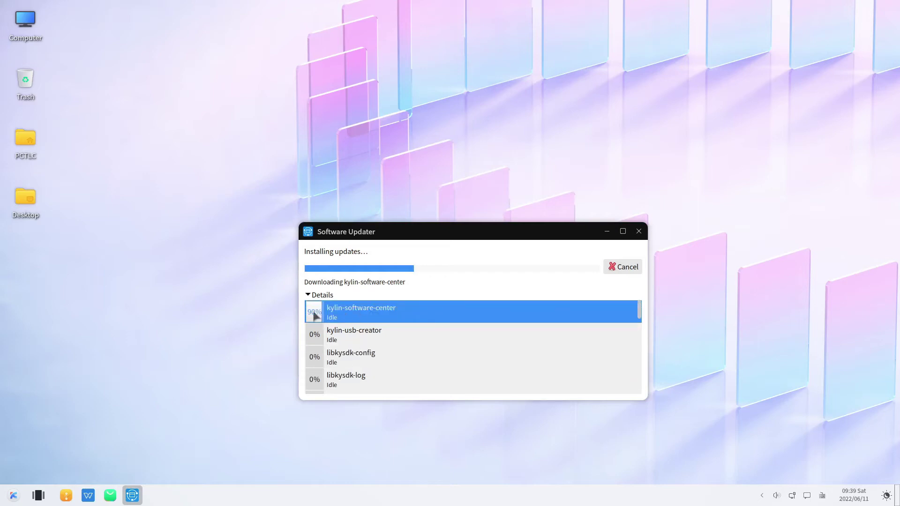
scroll(362, 323, down, 2)
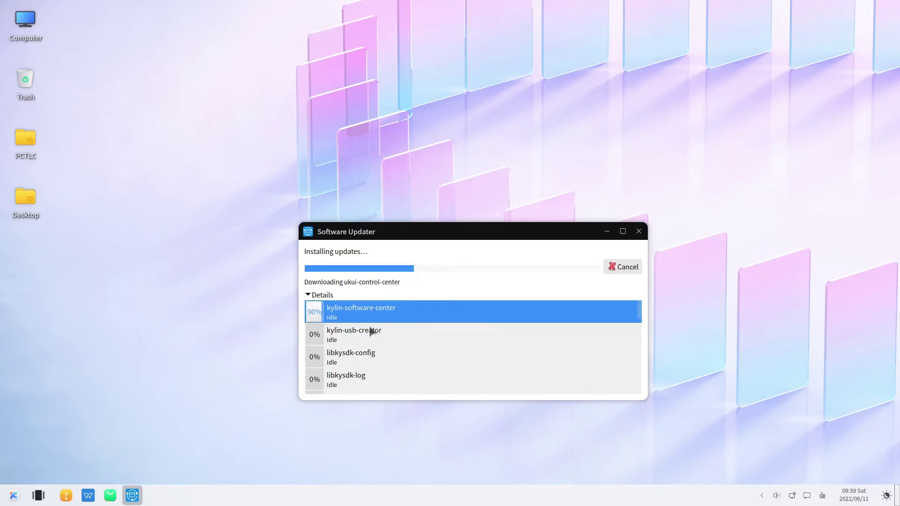
scroll(384, 341, down, 10)
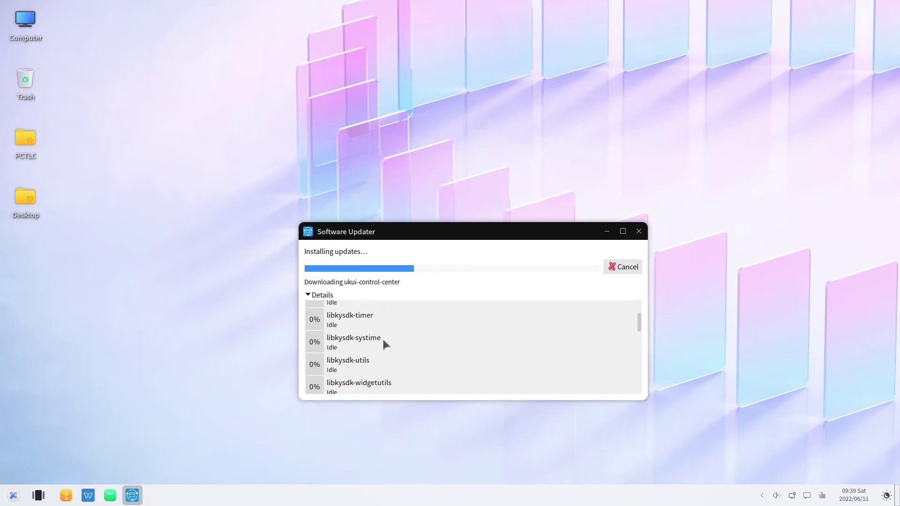
scroll(383, 344, down, 4)
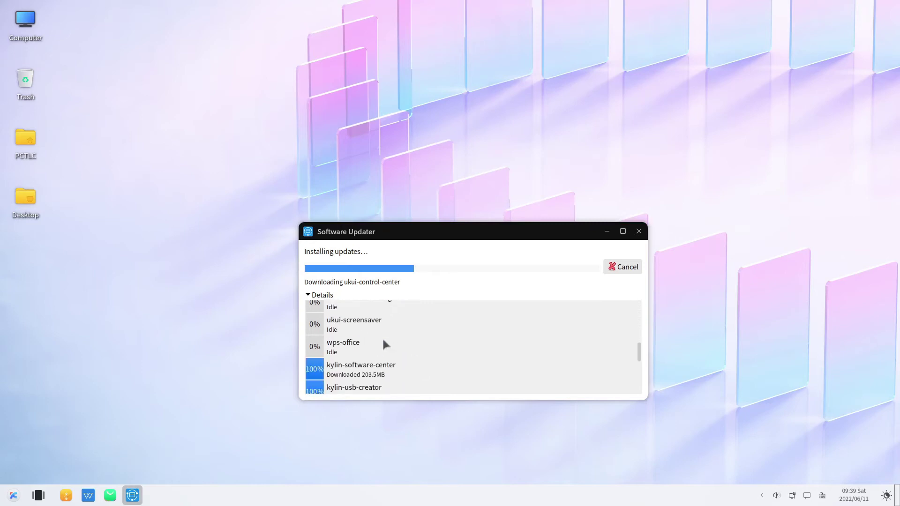
scroll(383, 341, down, 2)
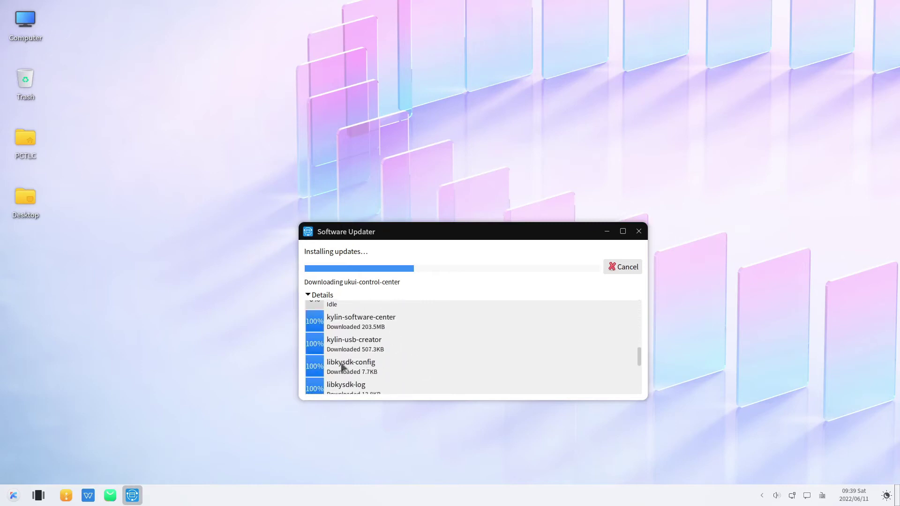
scroll(342, 368, down, 5)
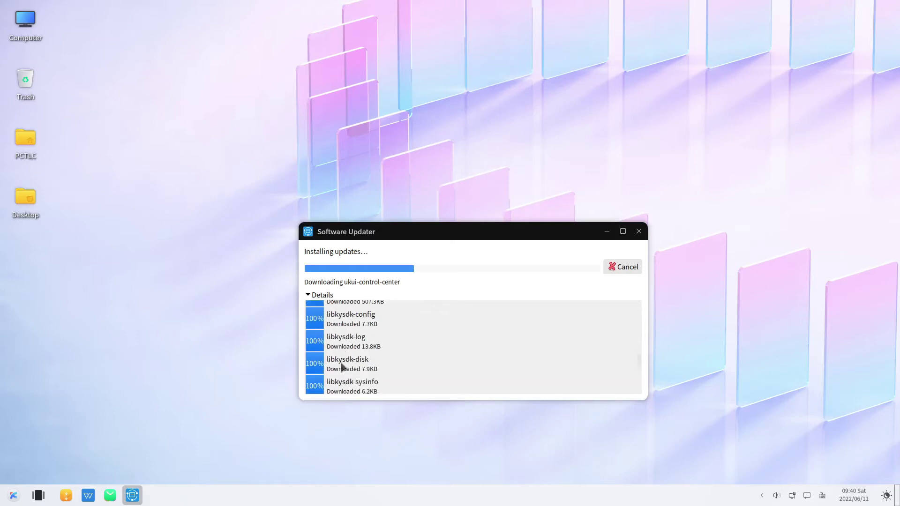
scroll(341, 368, down, 5)
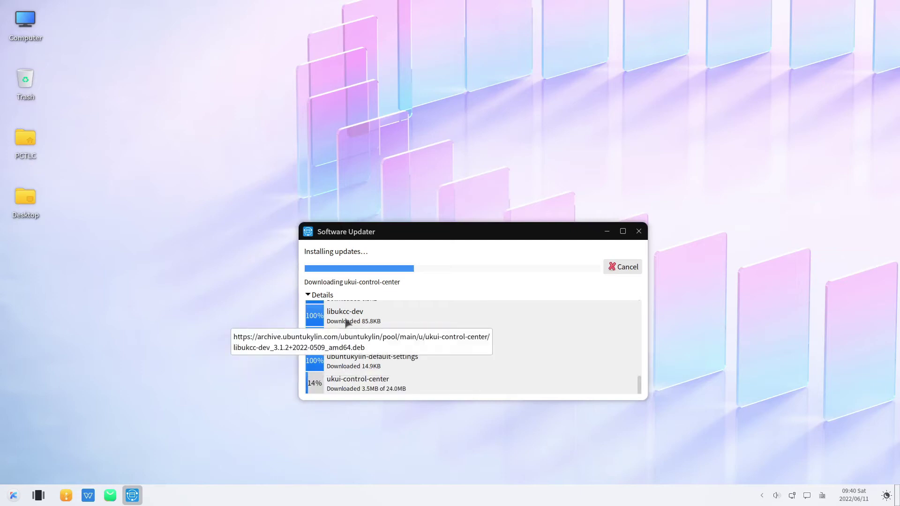
scroll(347, 322, up, 1)
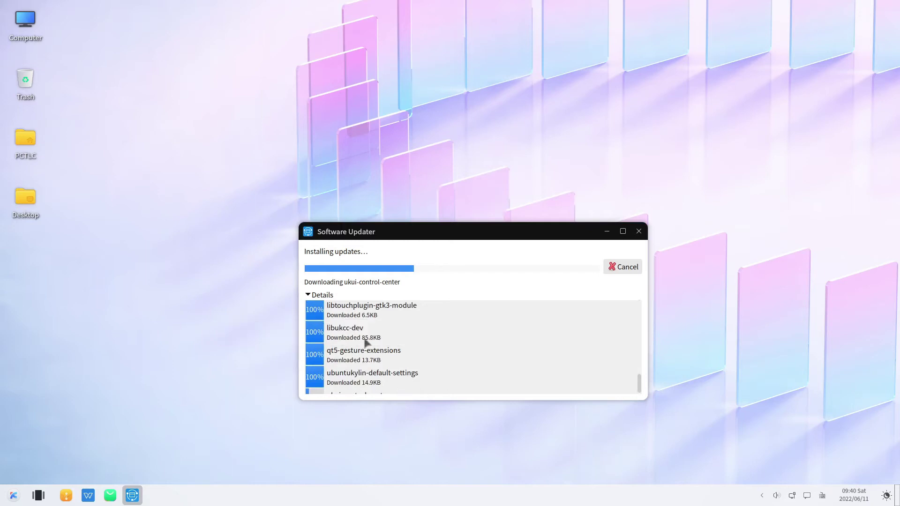
scroll(424, 331, up, 8)
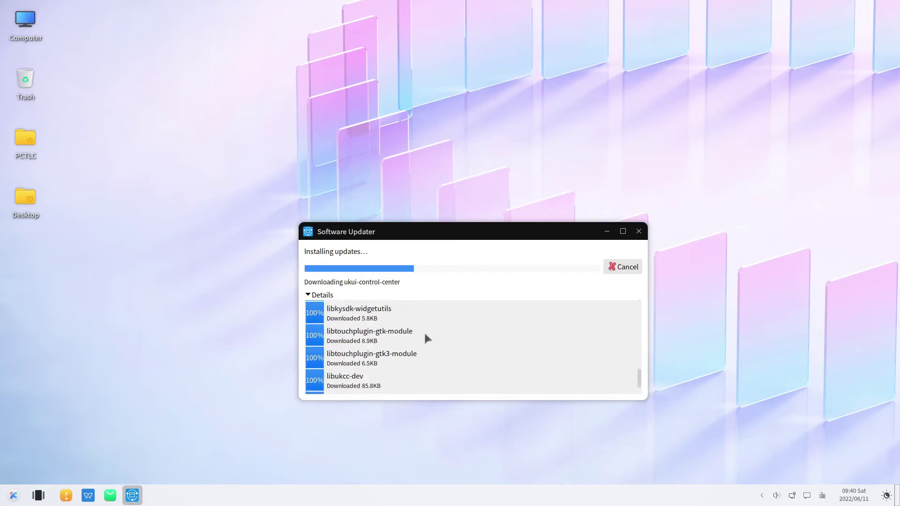
scroll(427, 338, down, 8)
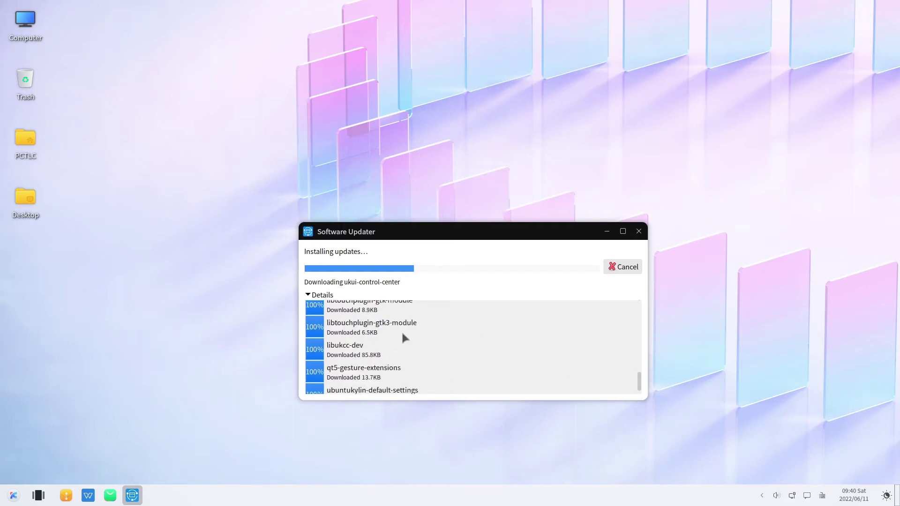
scroll(368, 356, up, 6)
scroll(368, 355, down, 6)
scroll(368, 356, up, 8)
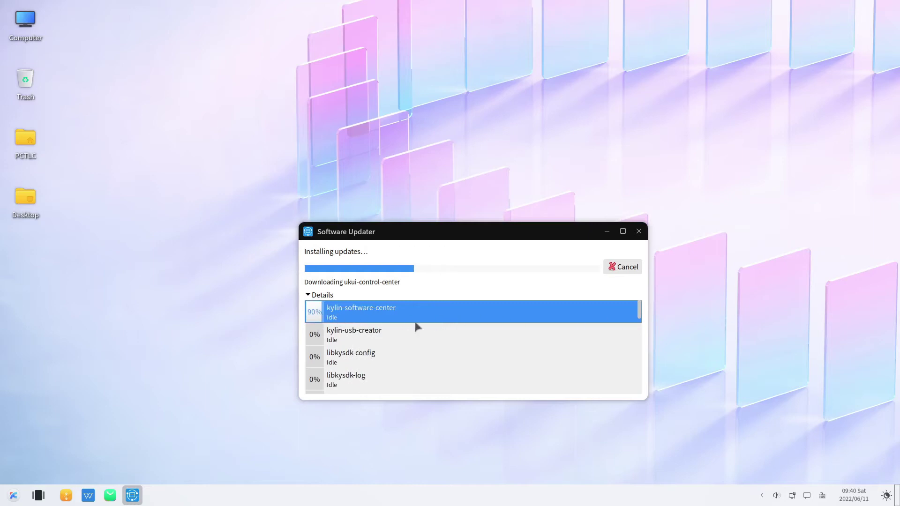
mouse_move(416, 327)
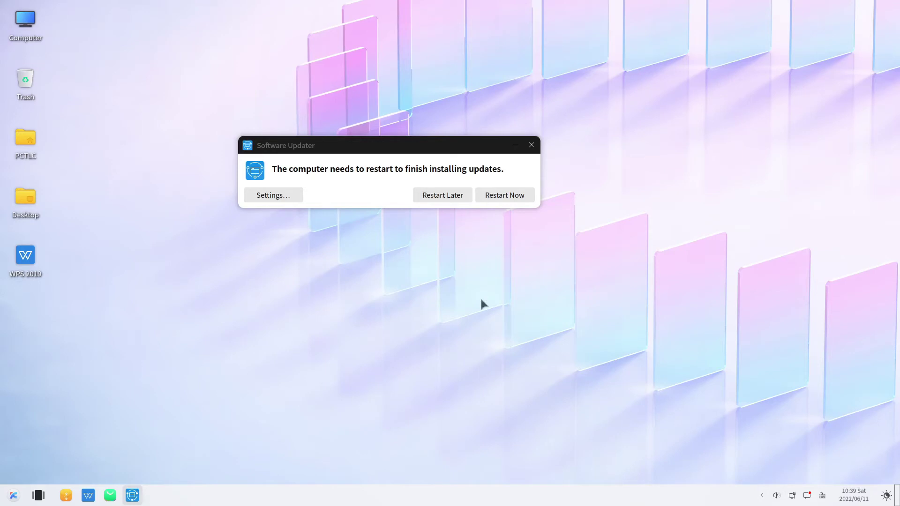
Step: Restart the computer and sign back in with the account password
click(504, 197)
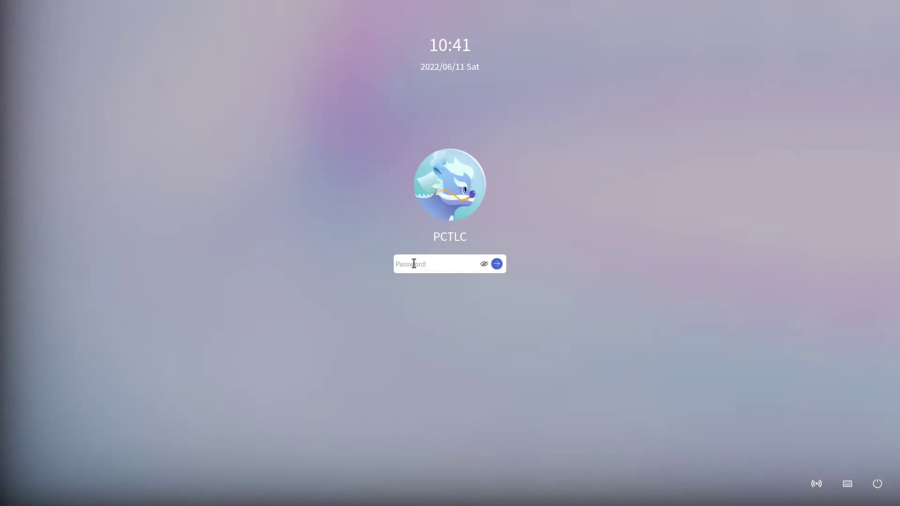
text(********)
key(Return)
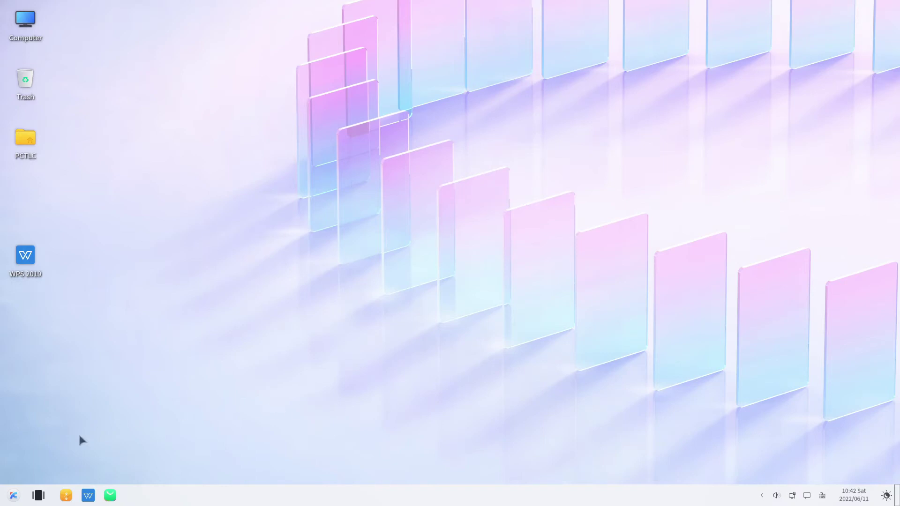
click(13, 496)
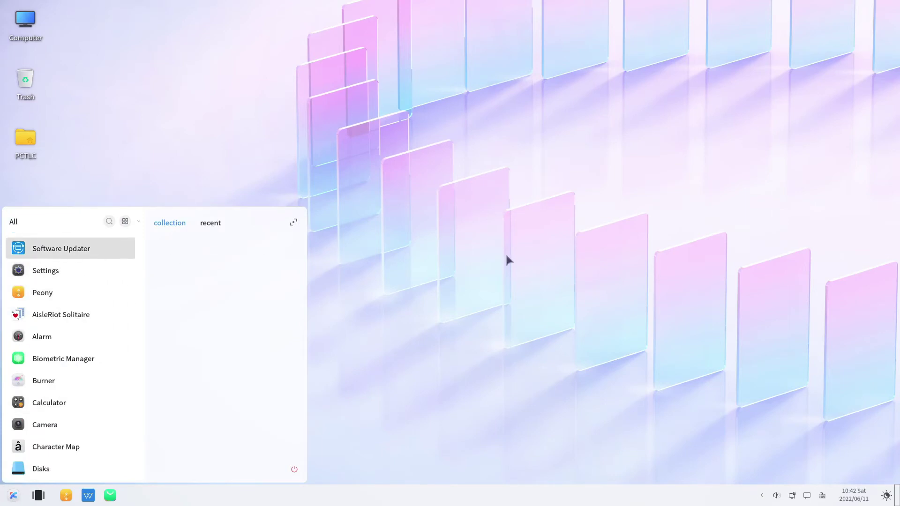
key(Return)
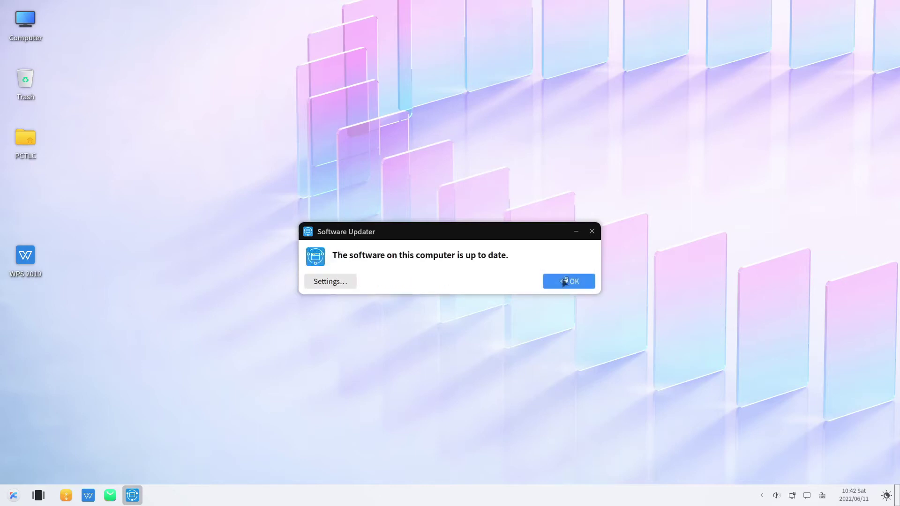
click(559, 280)
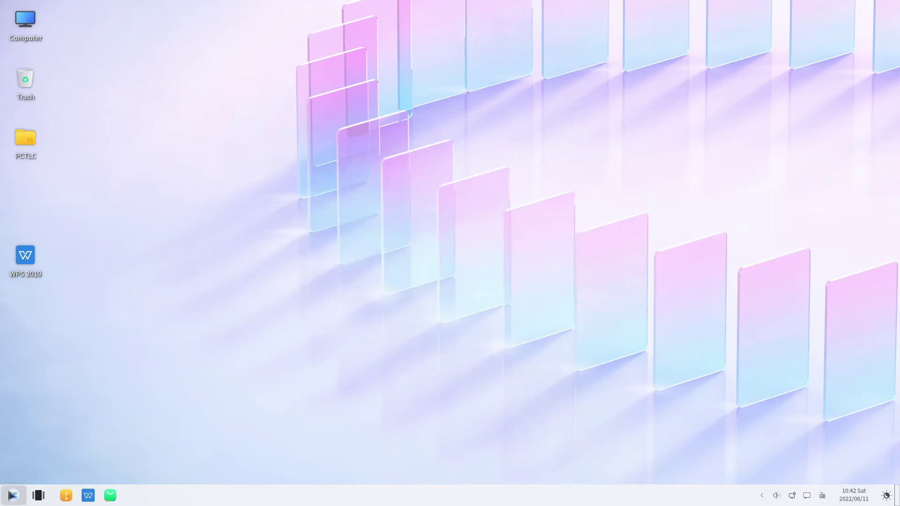
Step: Launch Burner, look through its BurnImage, CopyImage and BurnData pages, then close it
click(11, 494)
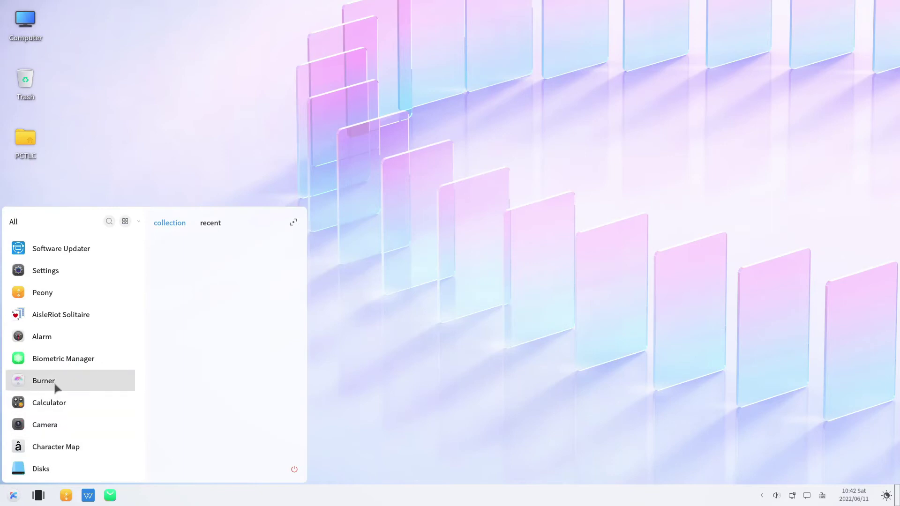
key(Return)
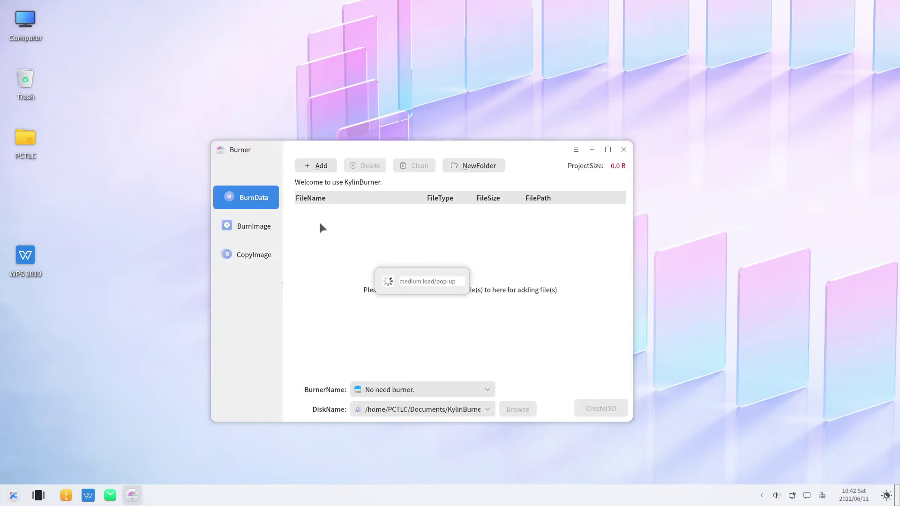
click(251, 256)
click(253, 226)
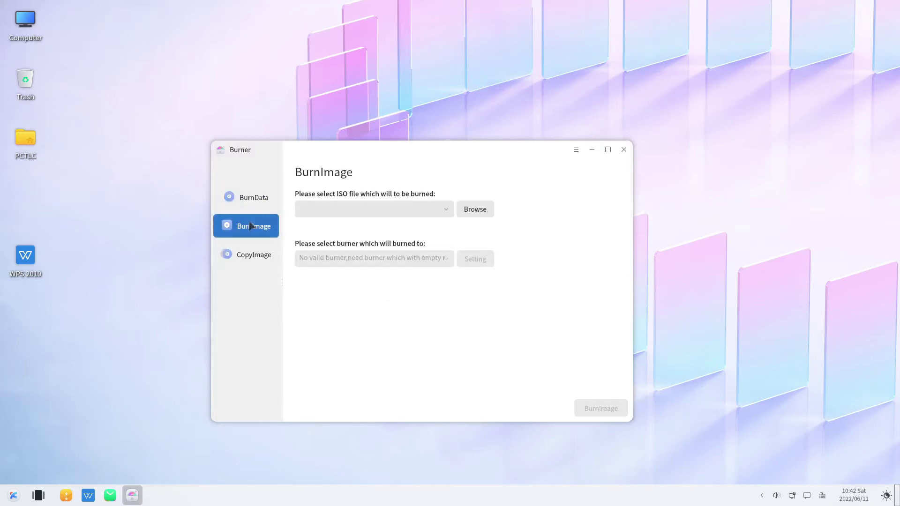
click(245, 255)
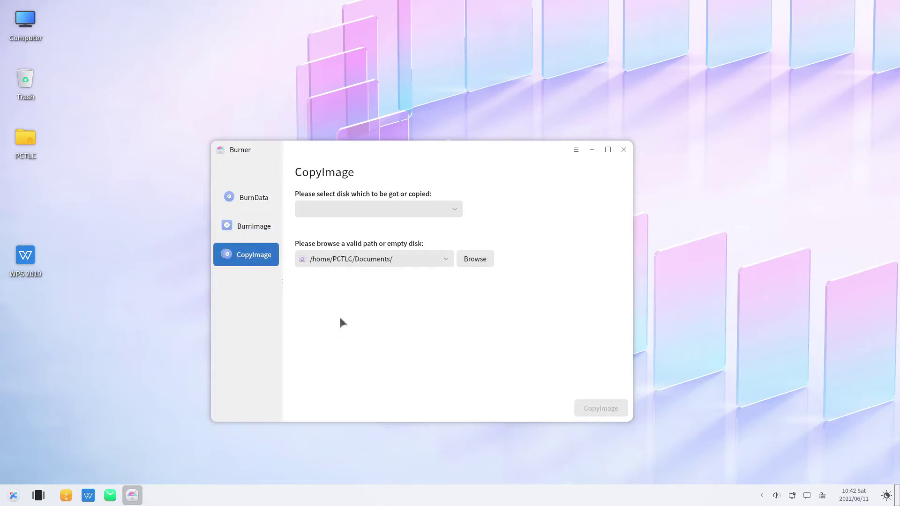
click(246, 198)
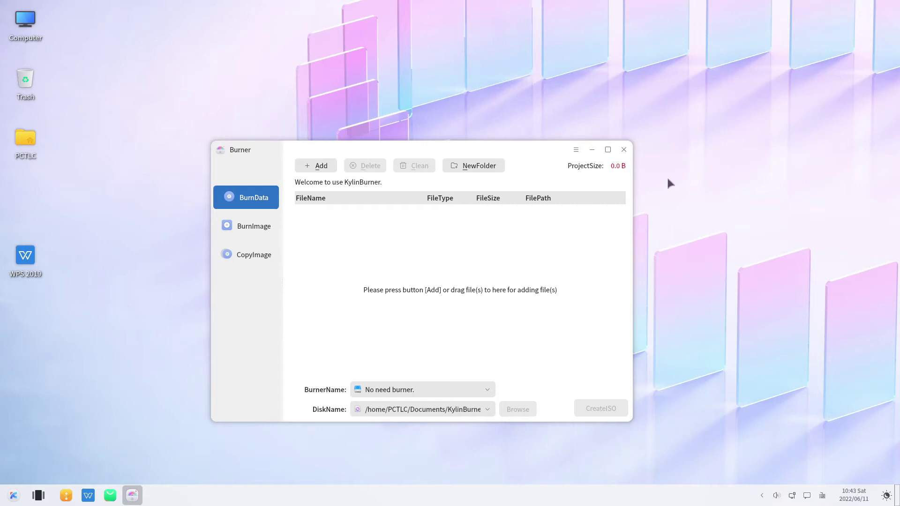
click(624, 149)
key(super)
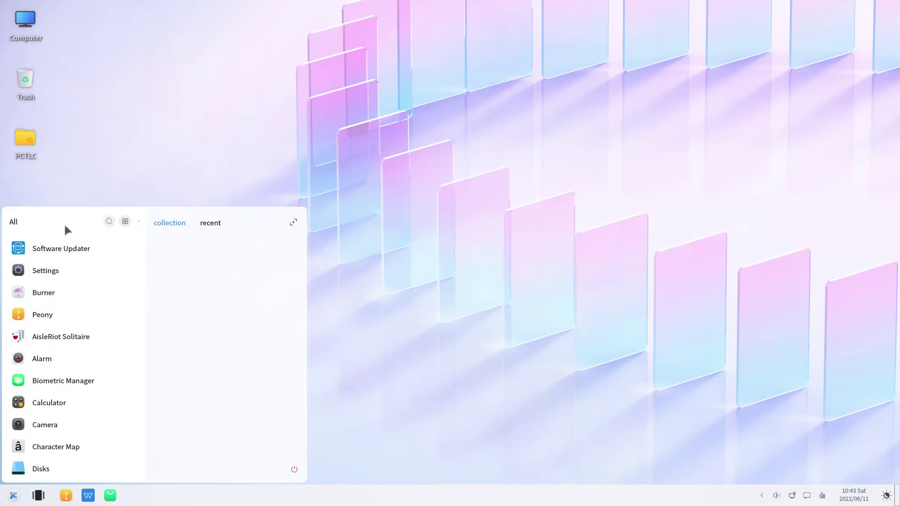
Step: Cycle the app menu view through Letter, Function and All, ending grouped by first letter
click(123, 223)
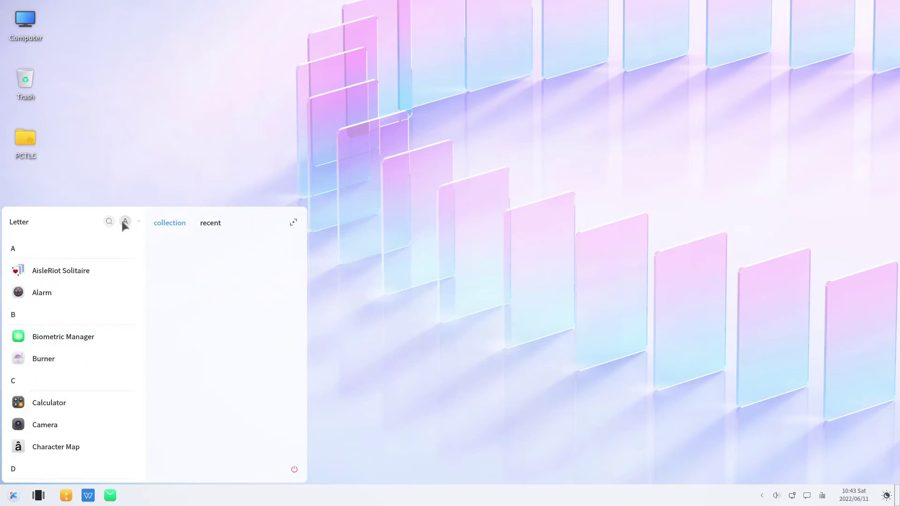
click(126, 223)
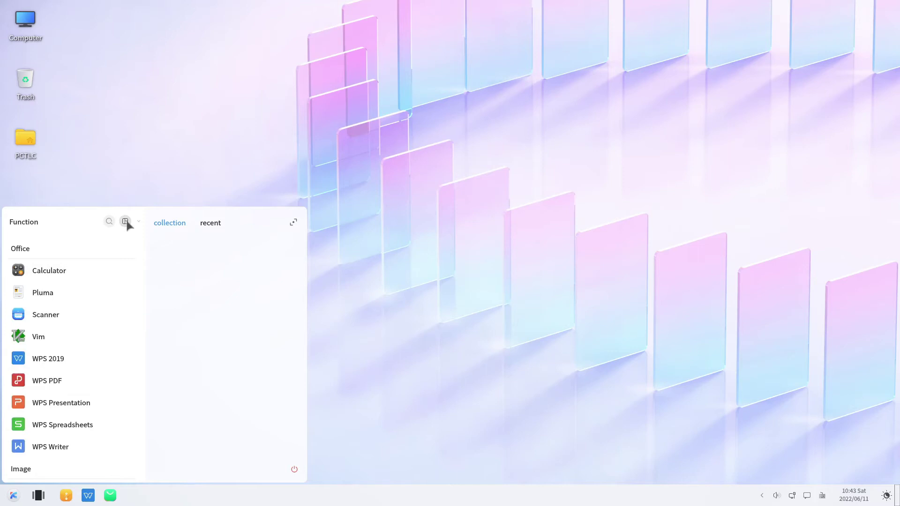
scroll(33, 249, down, 3)
scroll(34, 253, down, 5)
scroll(37, 255, down, 3)
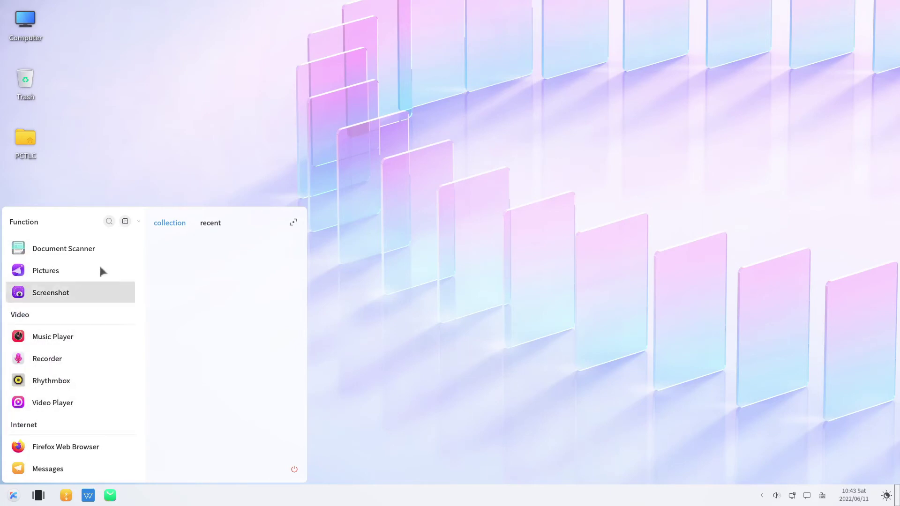
click(125, 221)
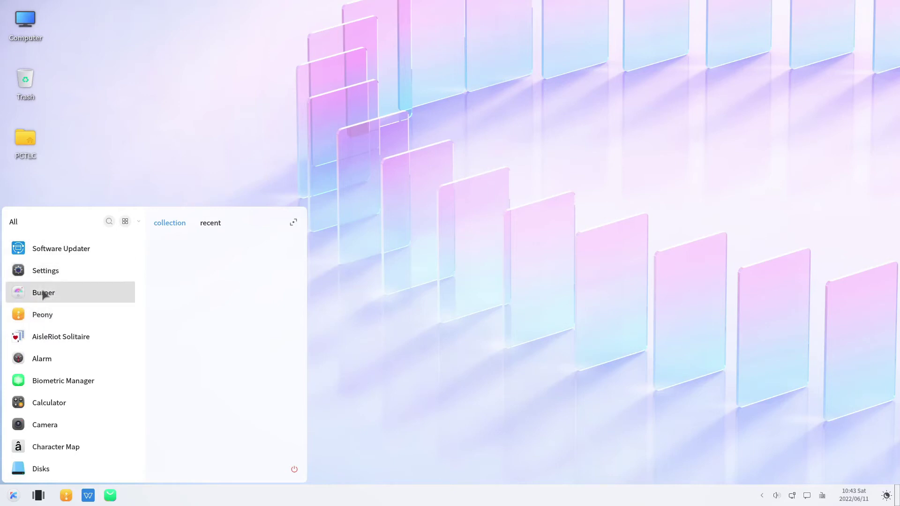
click(125, 221)
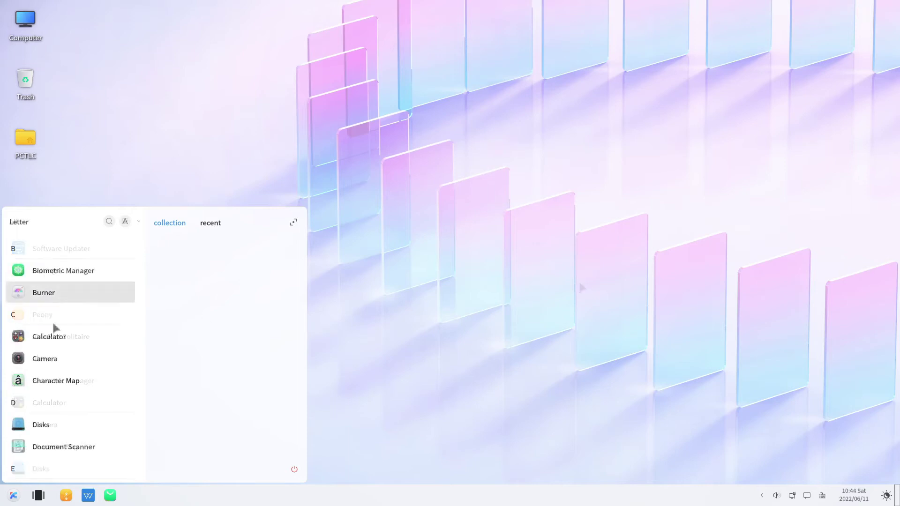
click(47, 364)
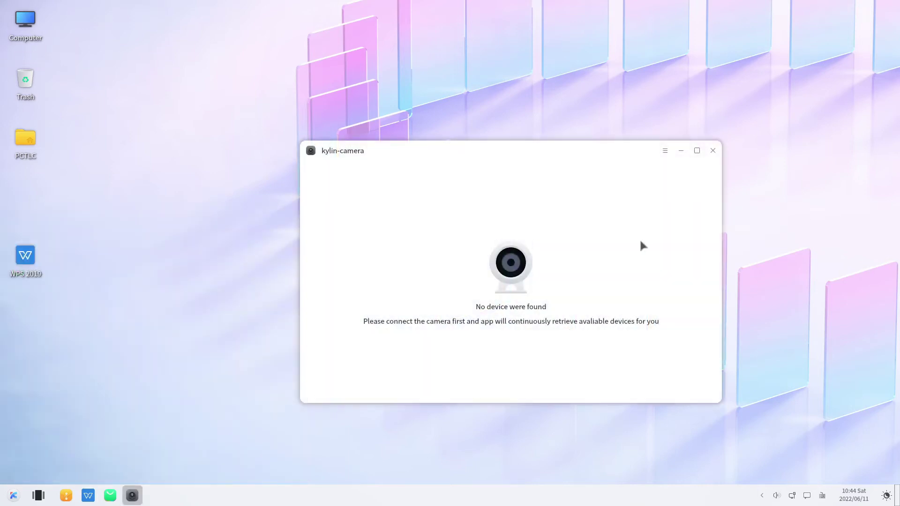
click(713, 150)
key(super)
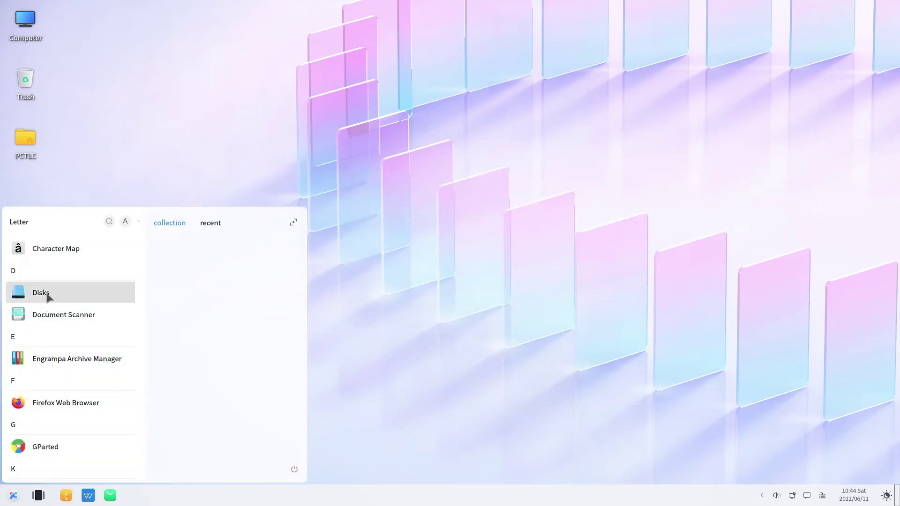
click(47, 294)
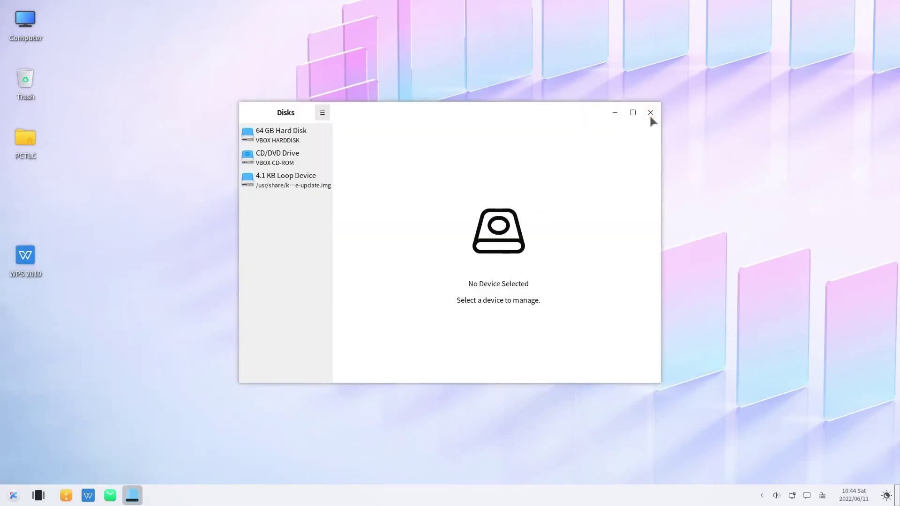
click(322, 113)
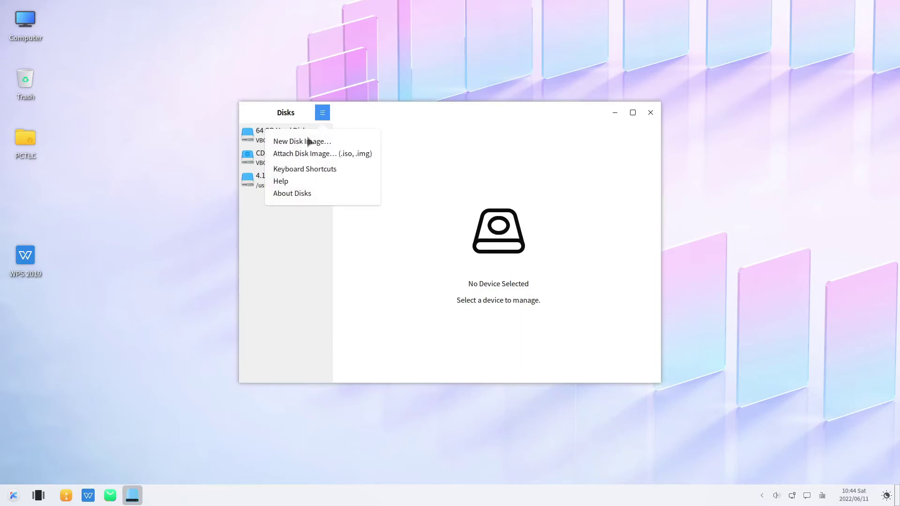
click(299, 193)
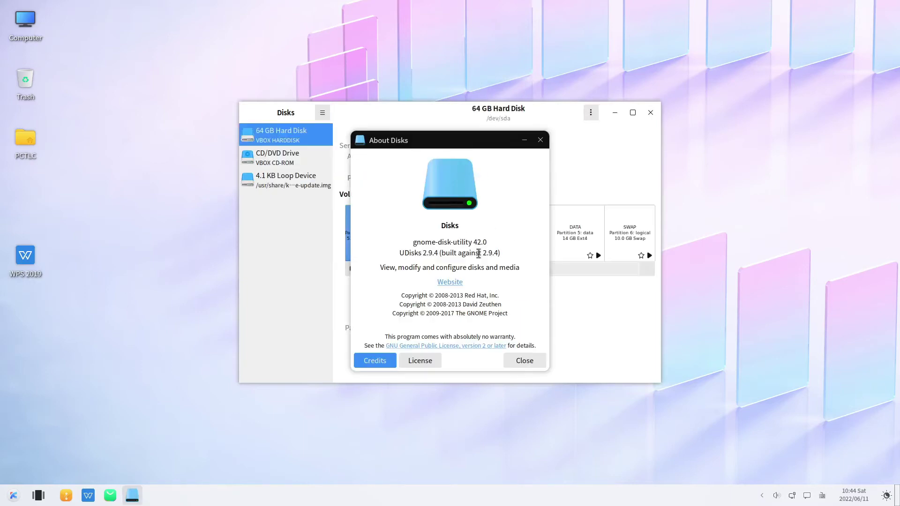
click(531, 358)
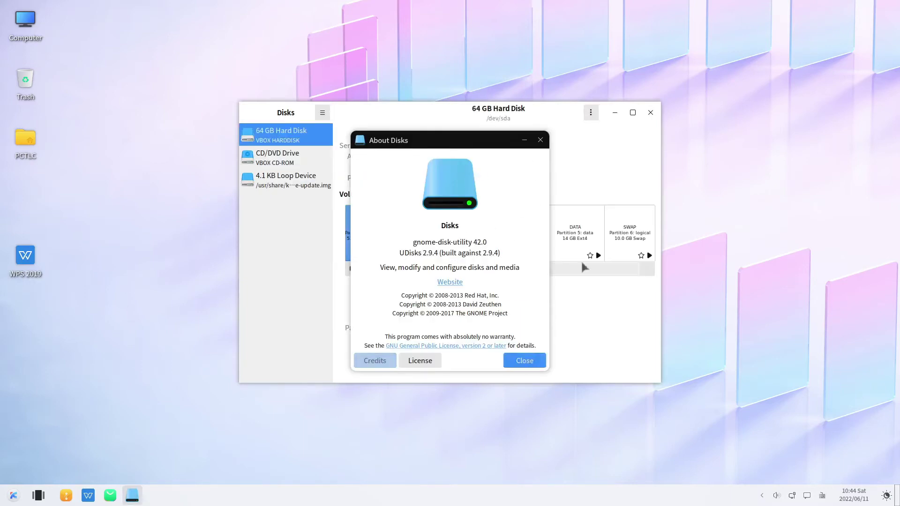
click(650, 113)
key(super)
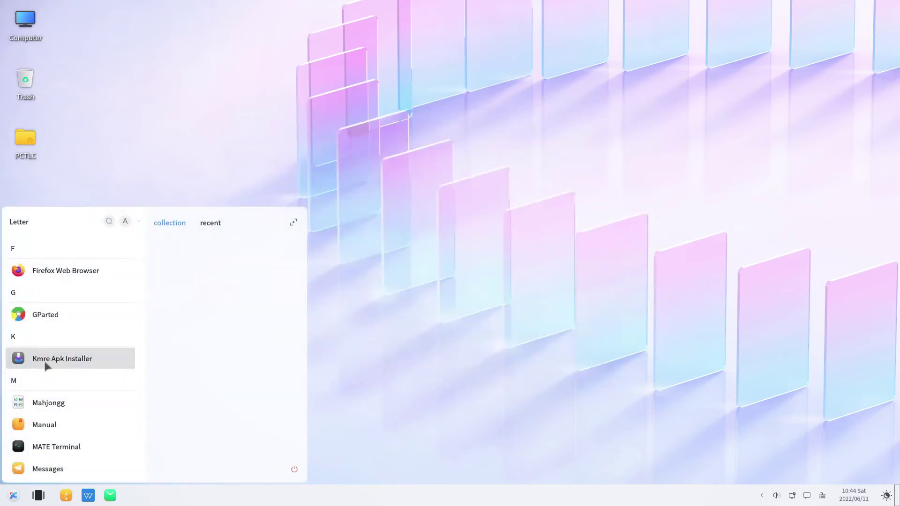
Step: Launch Messages, skip the username, view its About dialog, then close the app
scroll(52, 361, down, 3)
click(38, 338)
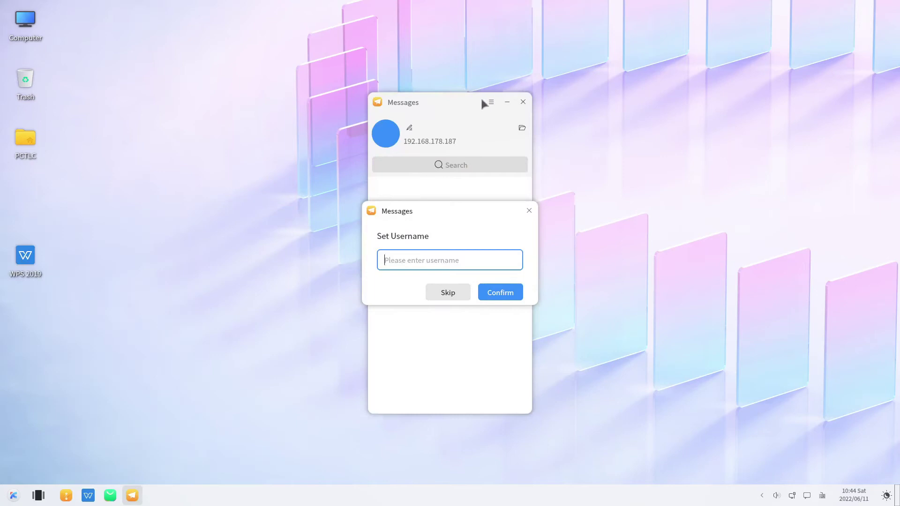
click(453, 294)
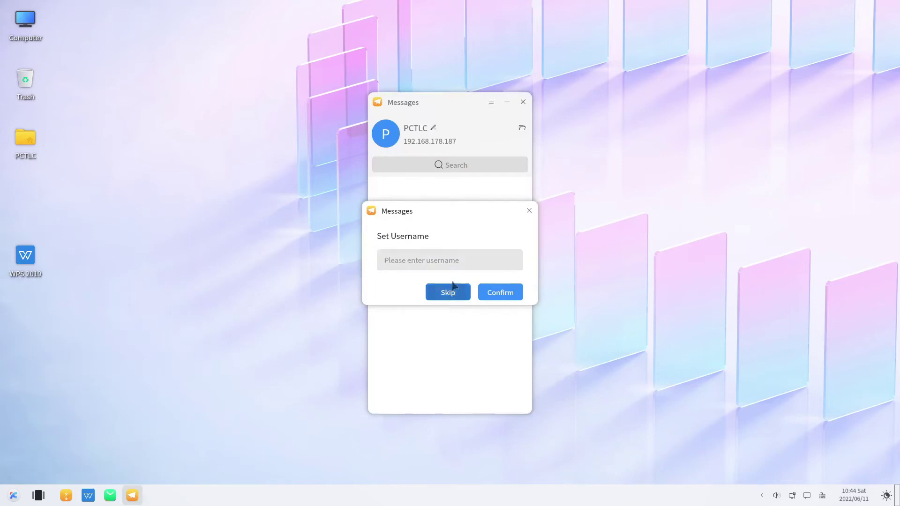
click(490, 102)
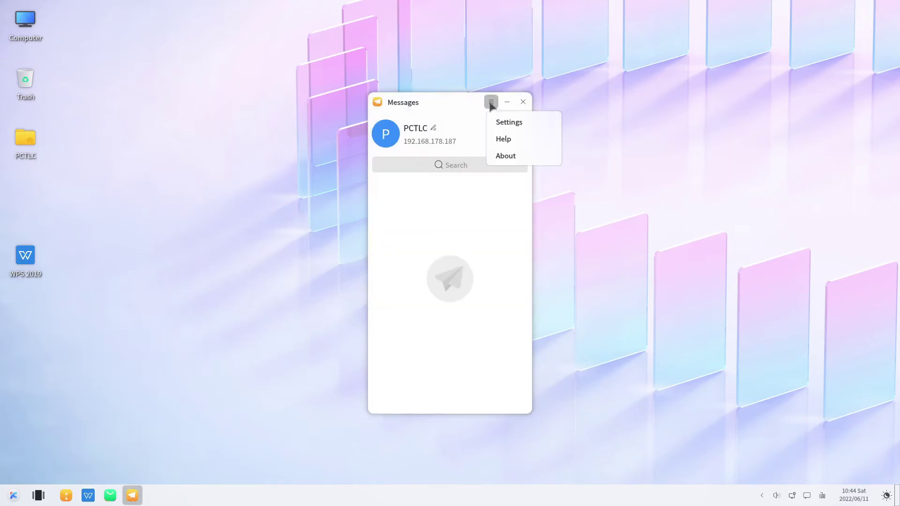
click(503, 156)
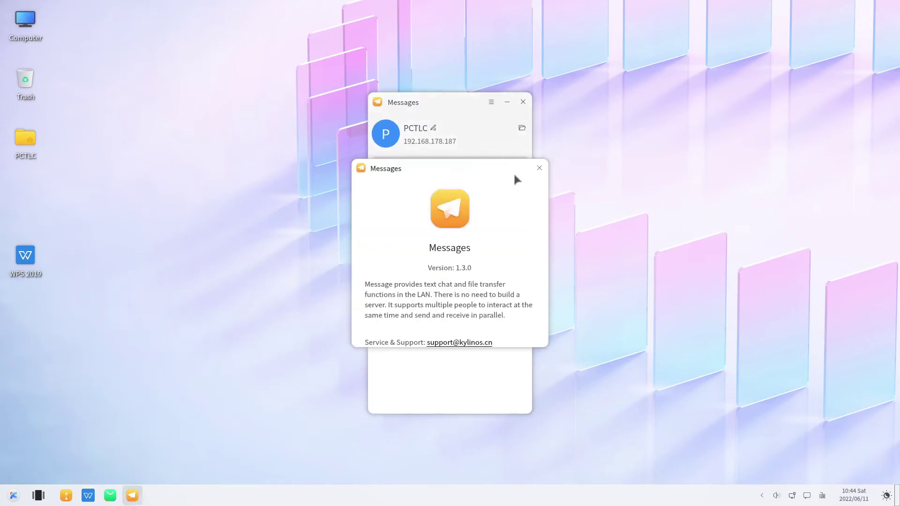
click(540, 168)
click(522, 103)
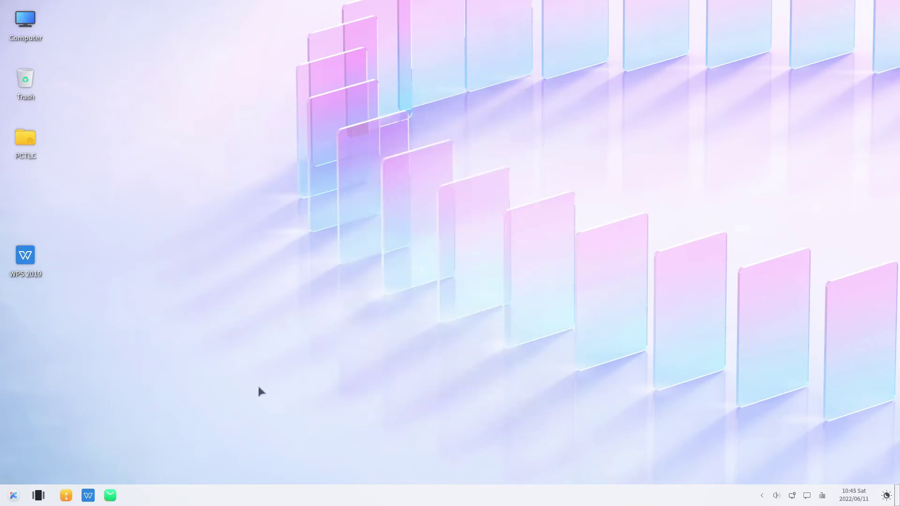
Step: Open and close Music Player and a blank Notes sticky note from the launcher
click(10, 500)
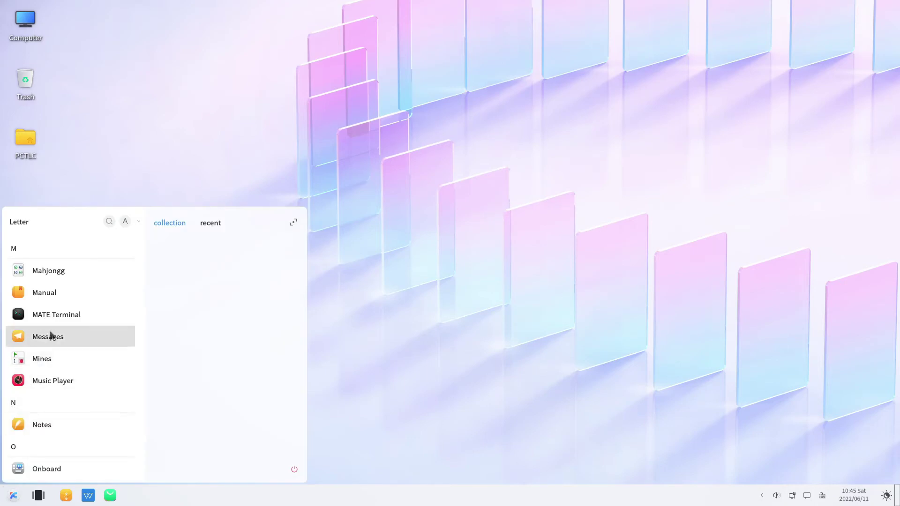
click(57, 382)
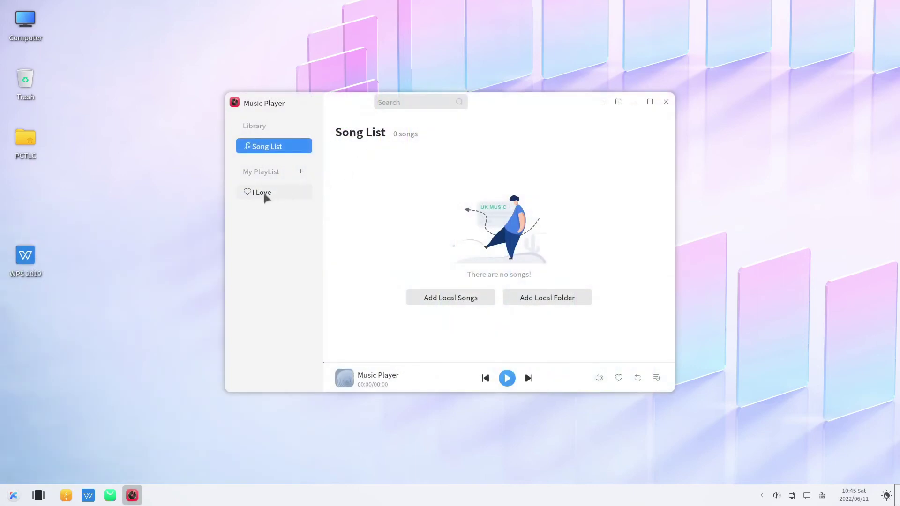
click(666, 101)
key(super)
click(33, 362)
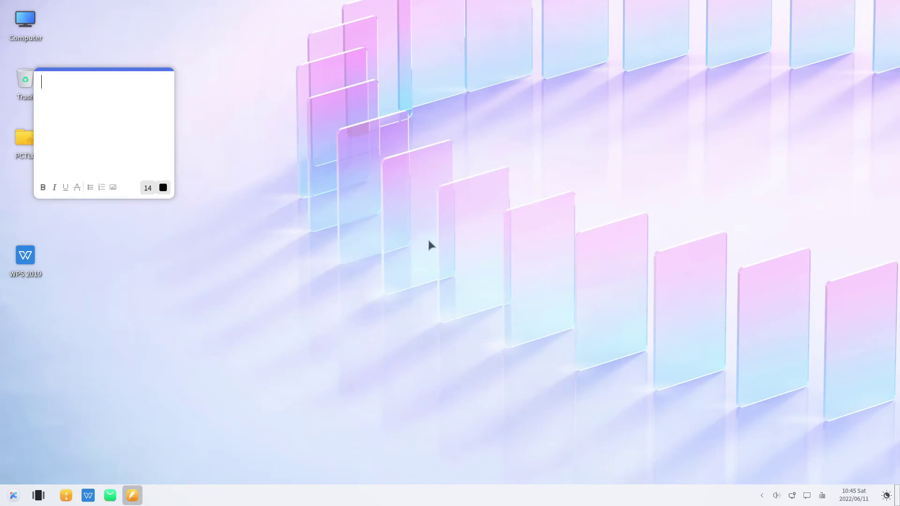
click(164, 74)
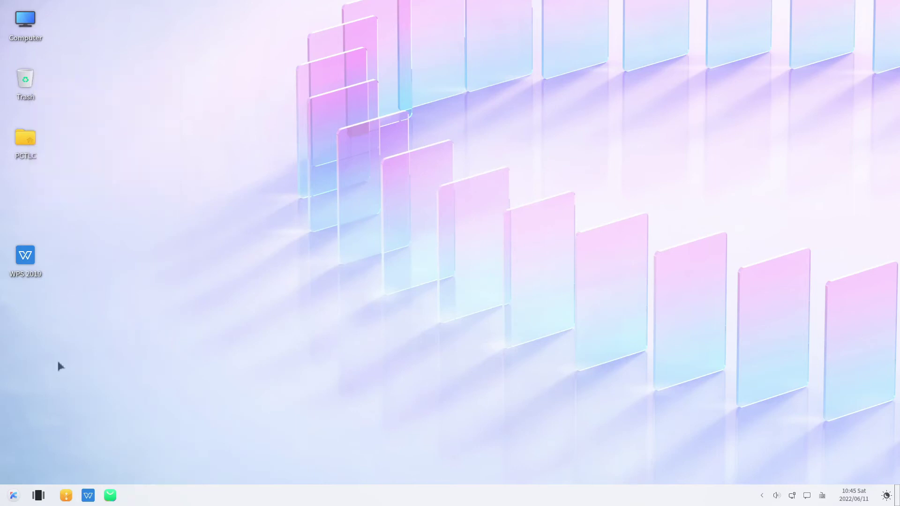
Step: Open Pictures from the launcher, view its About information, then close Pictures
click(10, 496)
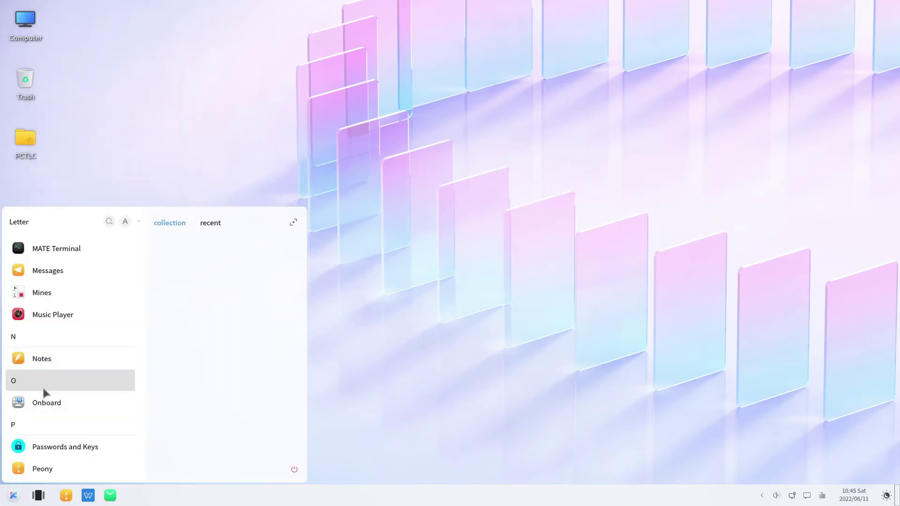
scroll(56, 375, down, 3)
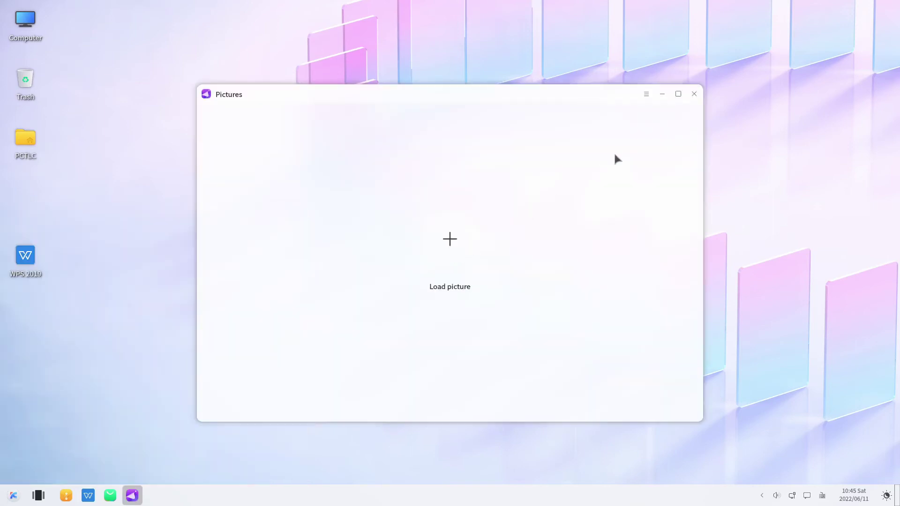
click(646, 93)
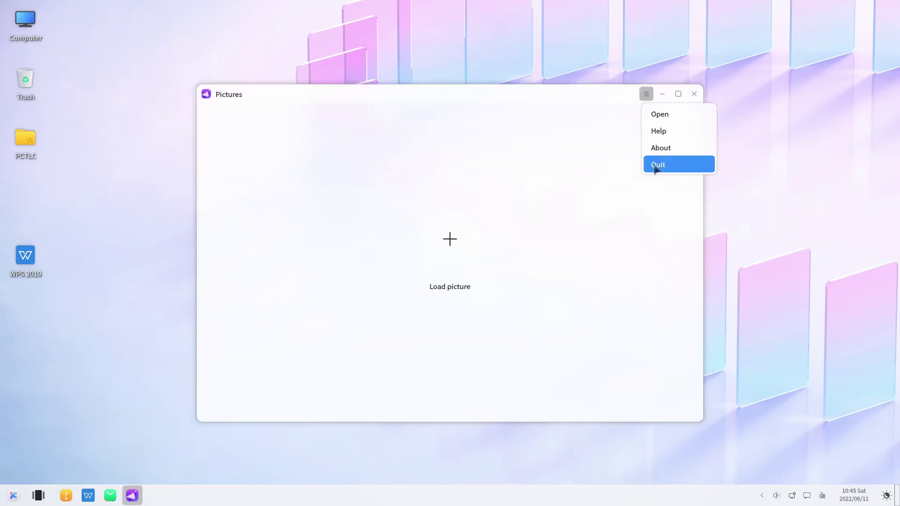
key(Return)
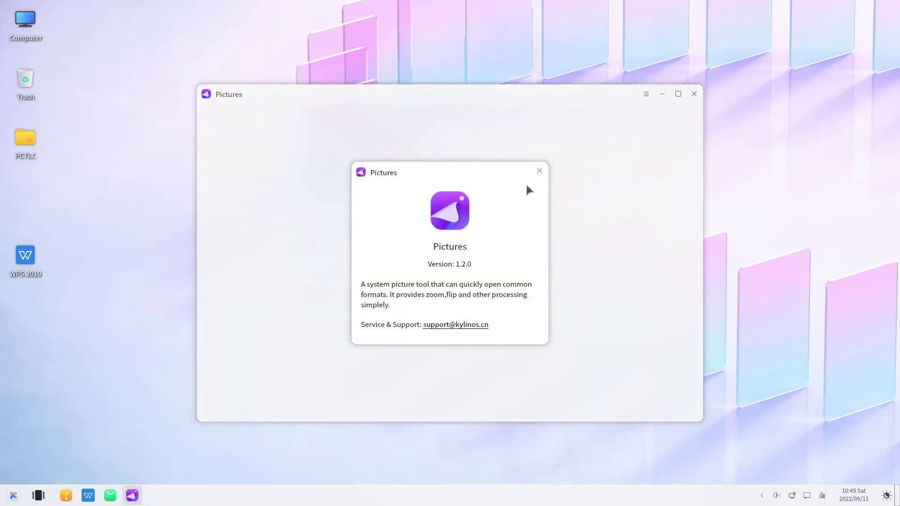
click(539, 170)
click(694, 95)
Step: Launch Video Player, check its About dialog showing version 3.1.1, then close it
key(super)
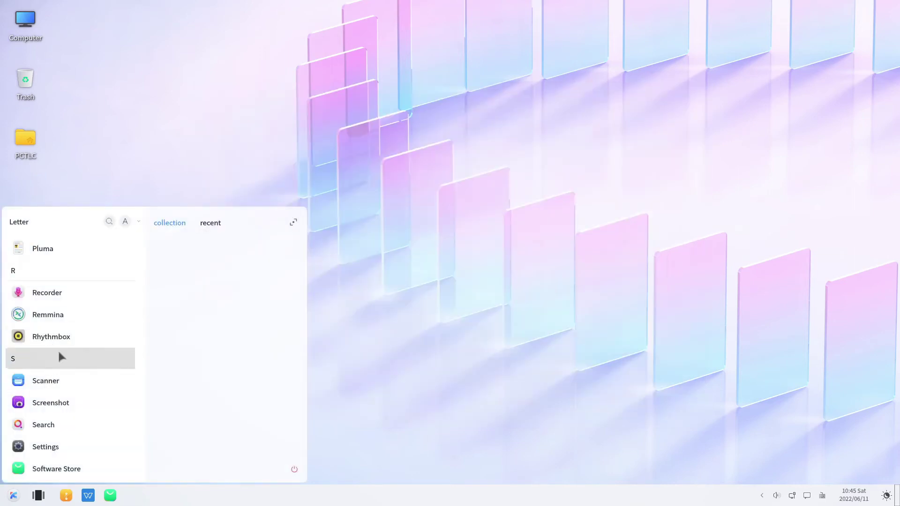
scroll(61, 357, down, 5)
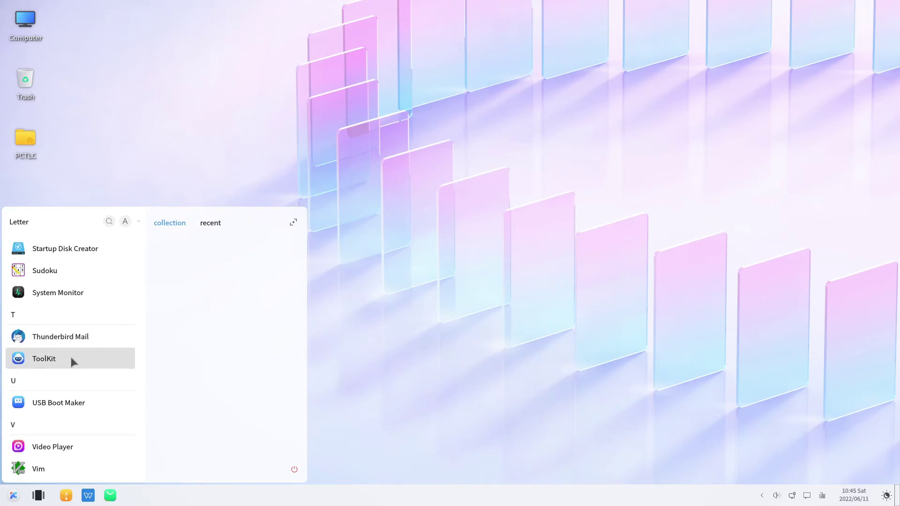
scroll(52, 365, down, 2)
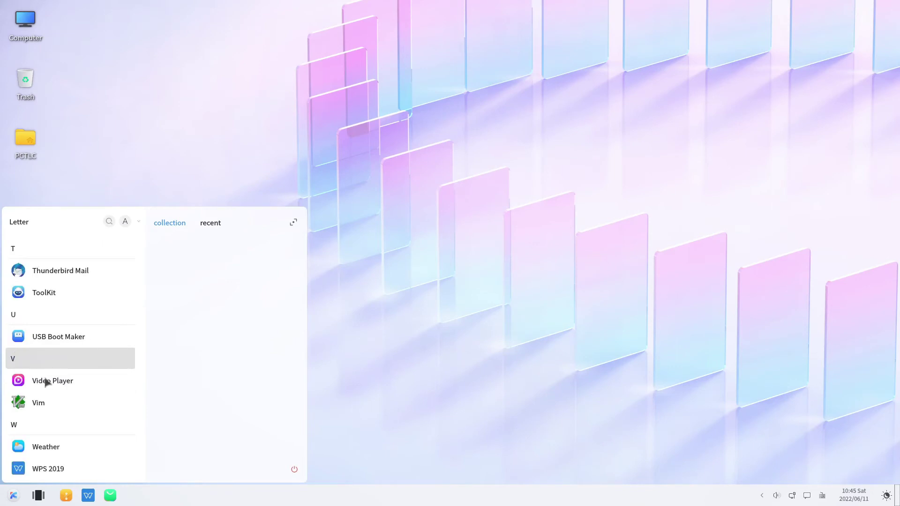
click(45, 384)
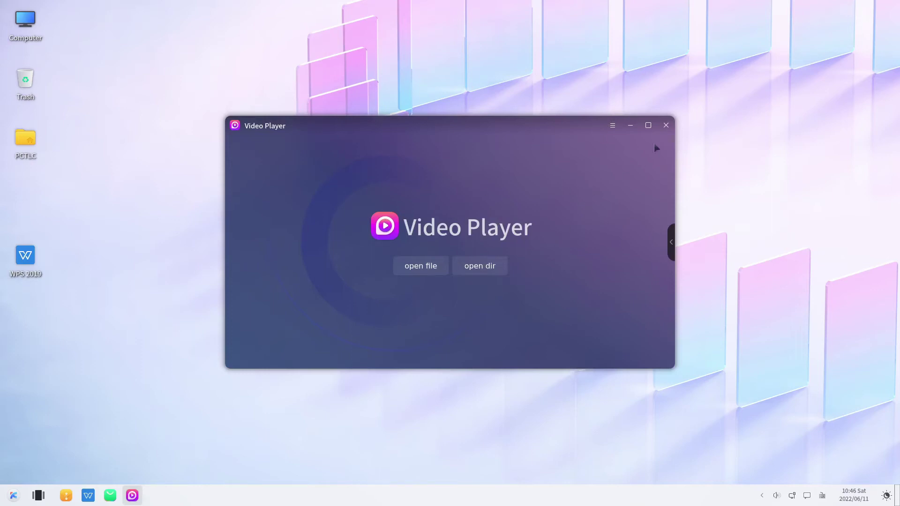
click(616, 127)
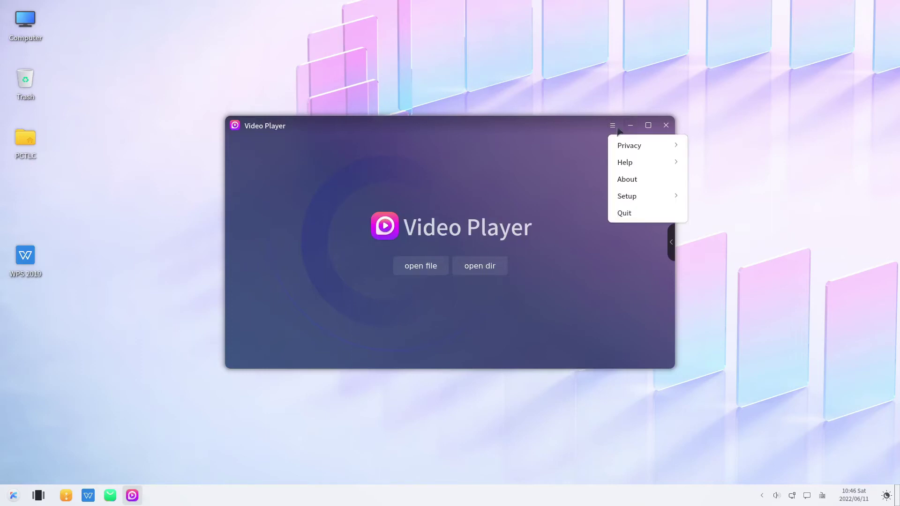
click(627, 180)
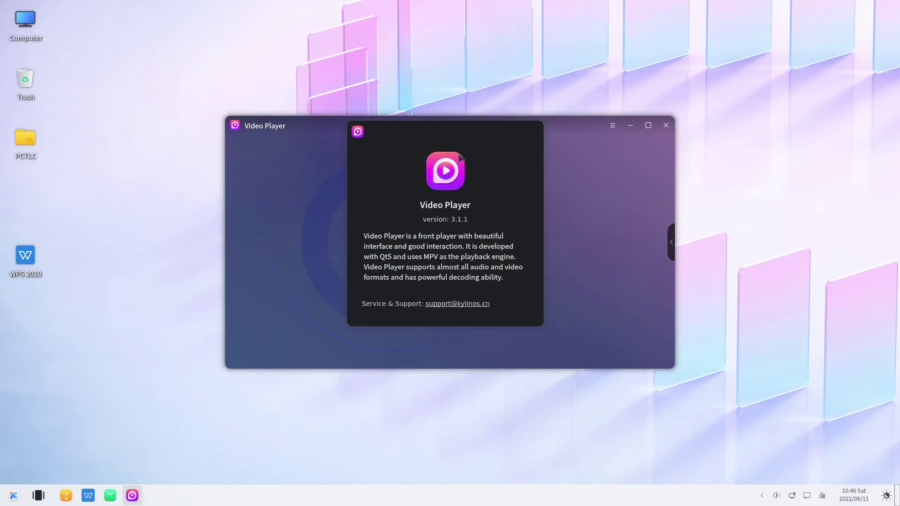
click(533, 132)
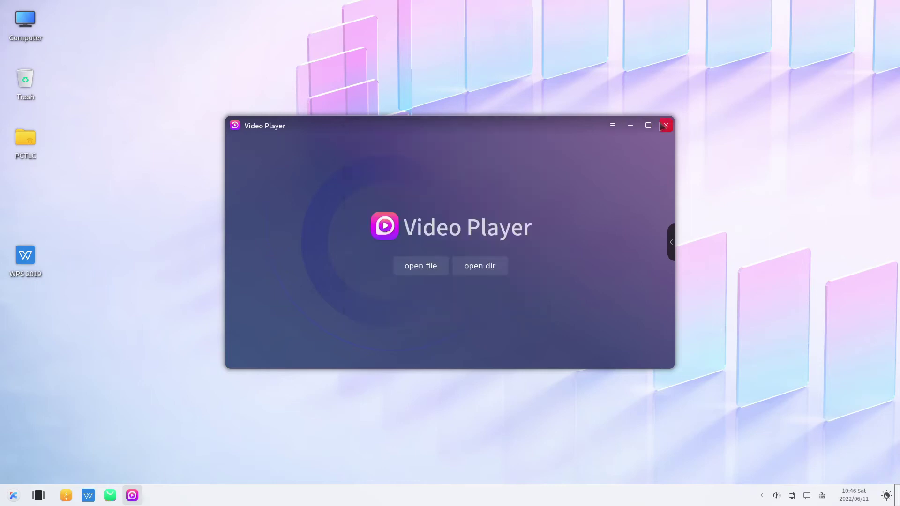
click(665, 125)
key(super)
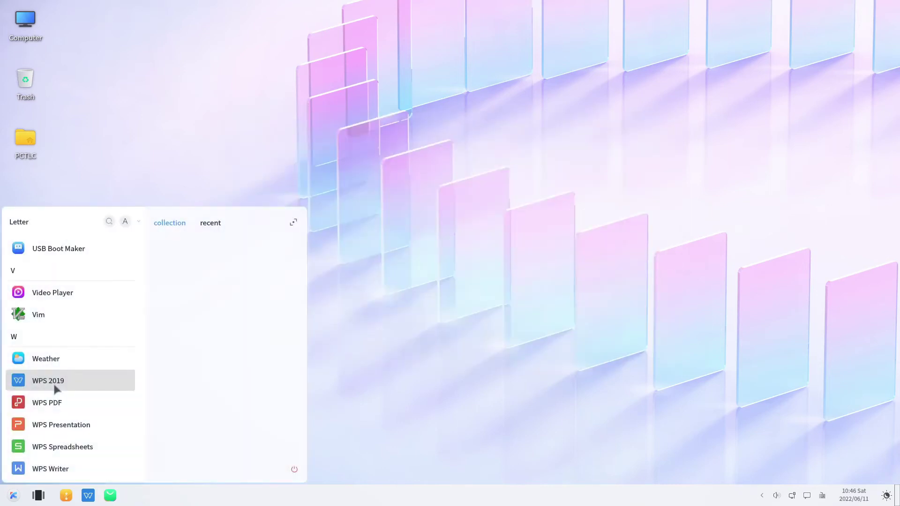
Step: Launch Weather, dismiss the location prompt, enable automatic location and scroll the forecast
click(46, 358)
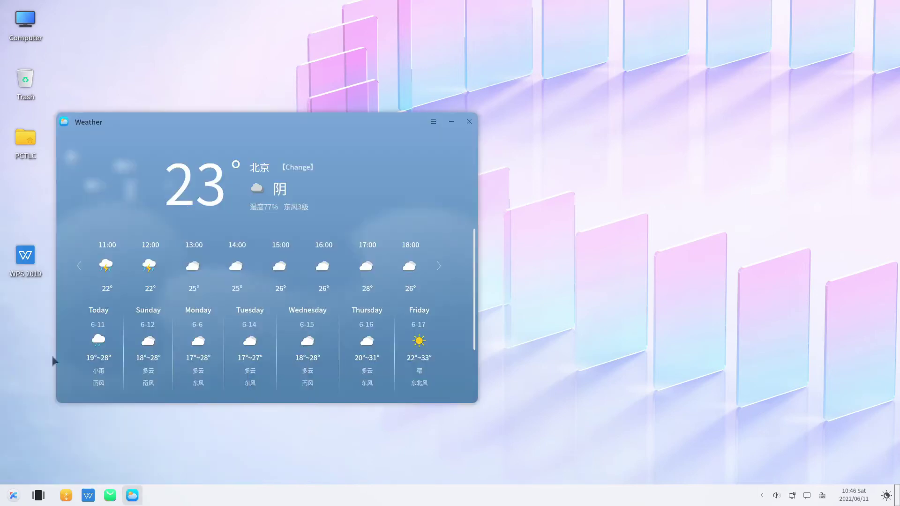
click(548, 239)
click(430, 122)
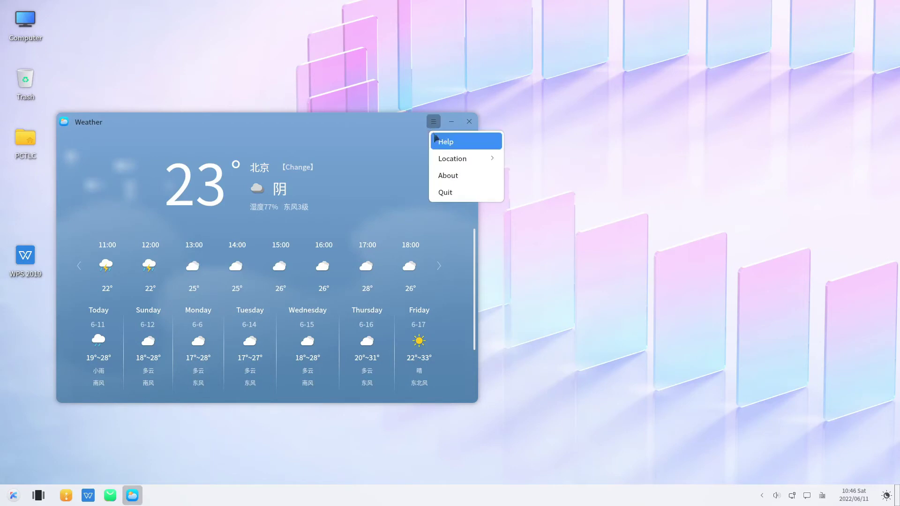
mouse_move(448, 160)
click(529, 159)
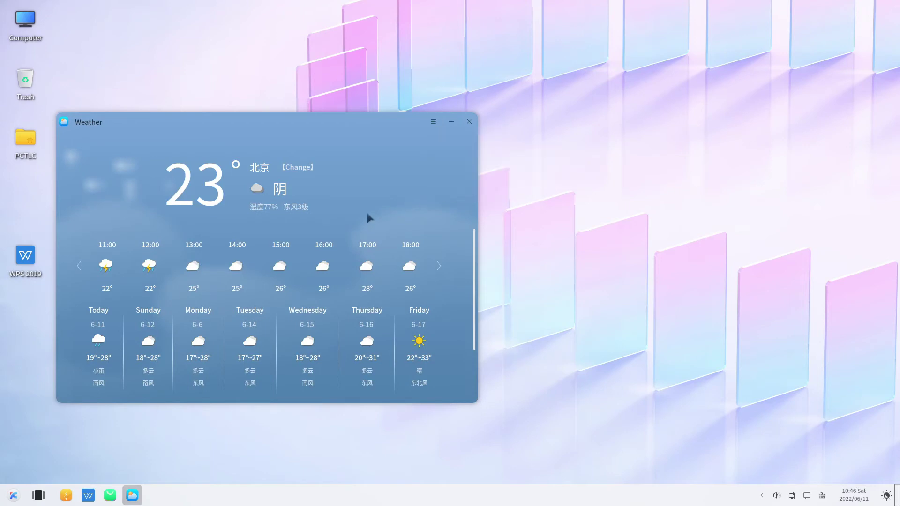
scroll(209, 322, down, 1)
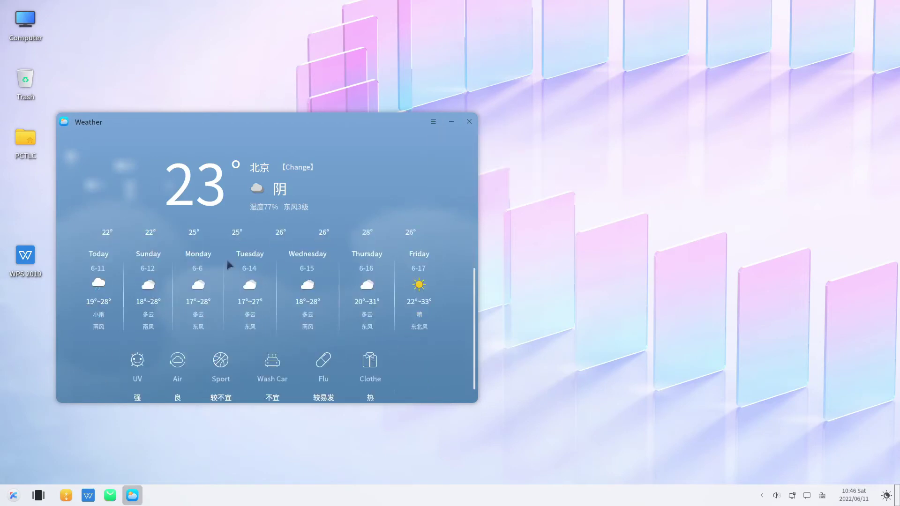
scroll(227, 261, down, 1)
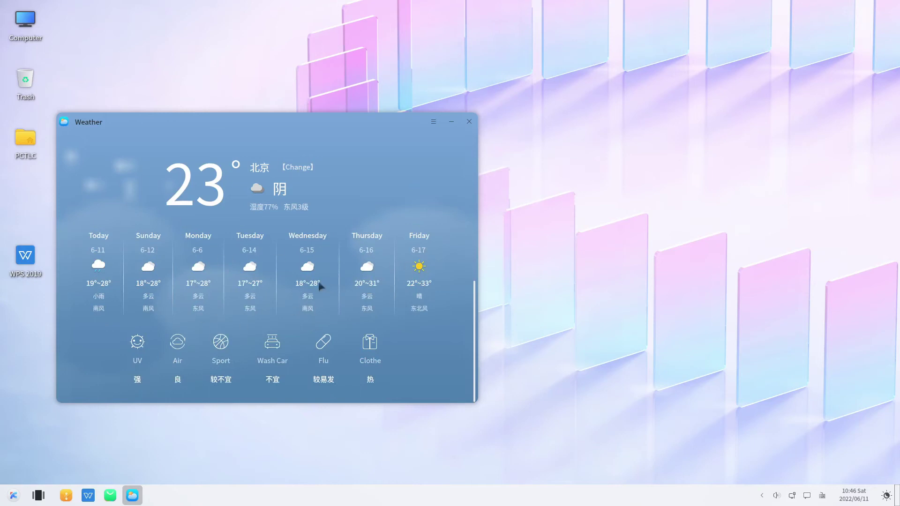
scroll(318, 281, up, 1)
scroll(318, 283, up, 1)
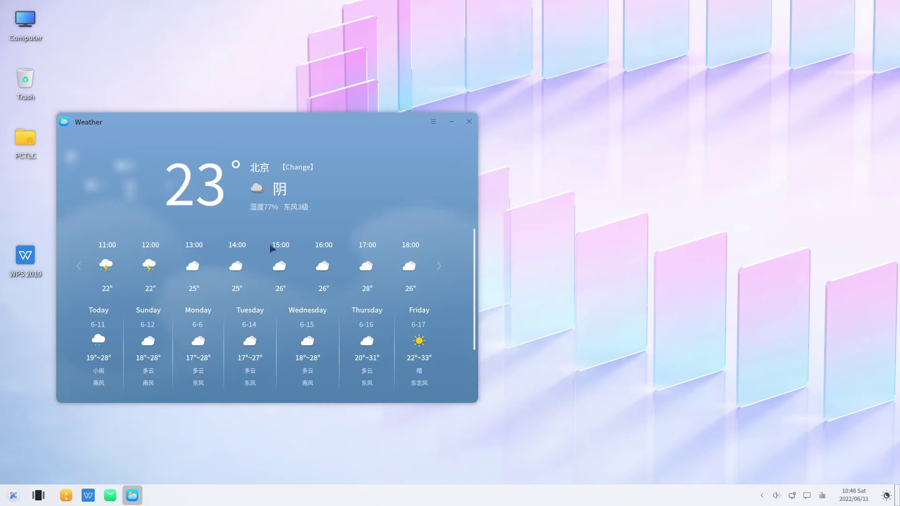
Step: Search the city picker for 'perth', clear the search, and close the picker
click(299, 168)
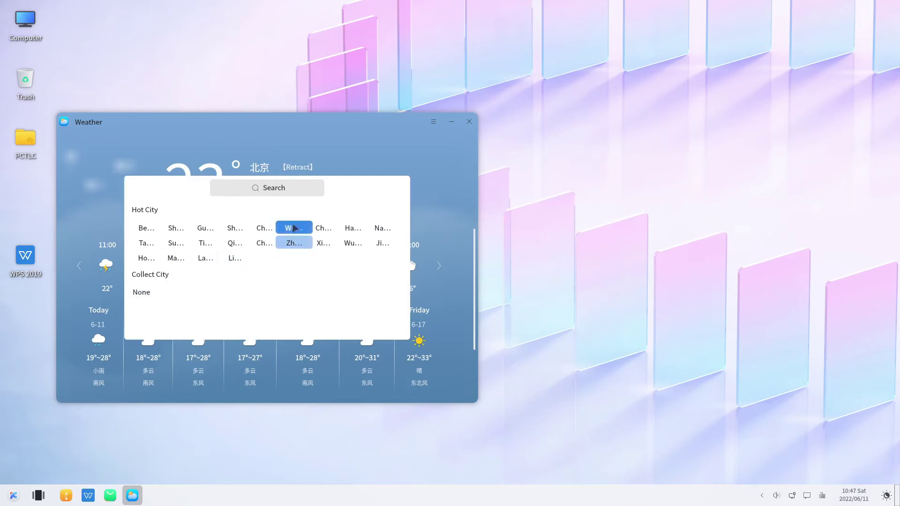
click(278, 190)
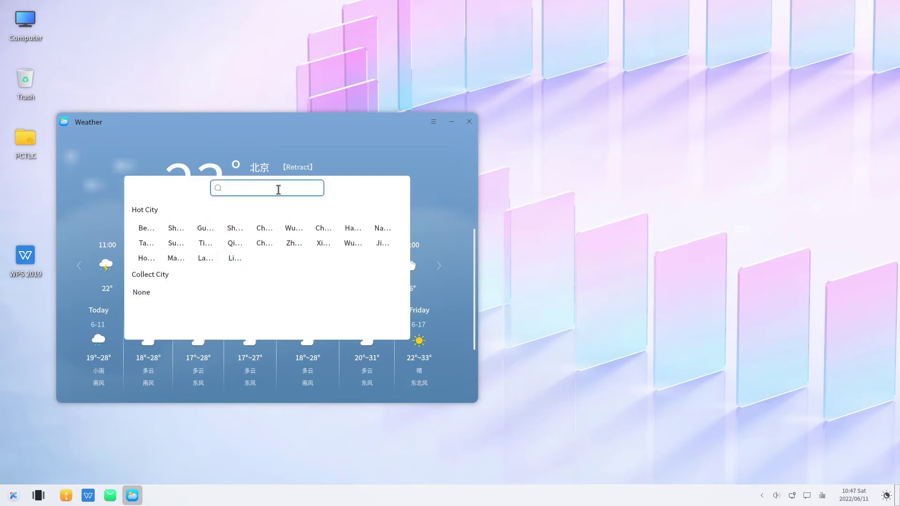
text(perth)
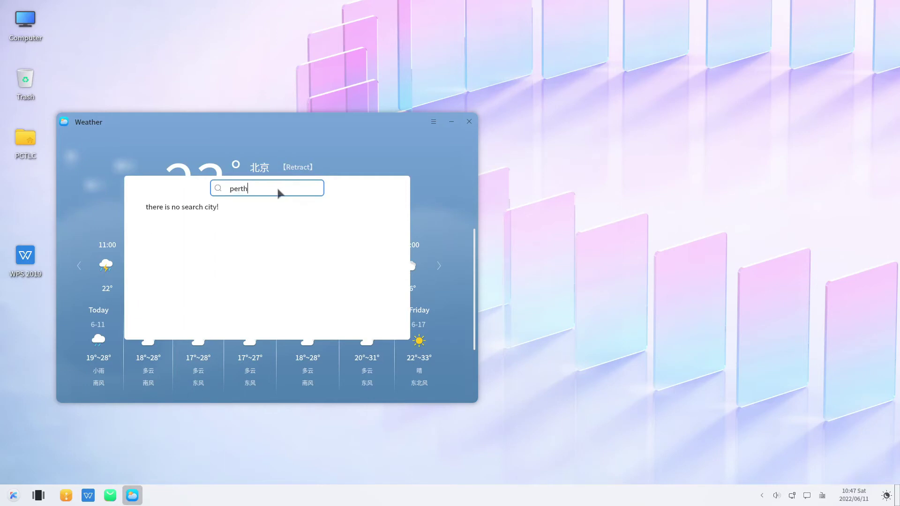
key(BackSpace)
key(BackSpace)
key(BackSpace)
key(BackSpace)
key(BackSpace)
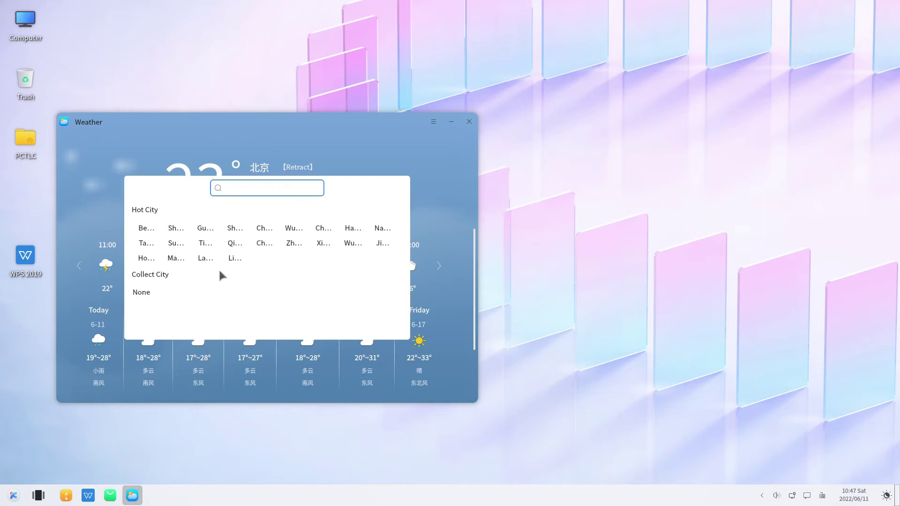
click(136, 297)
click(430, 161)
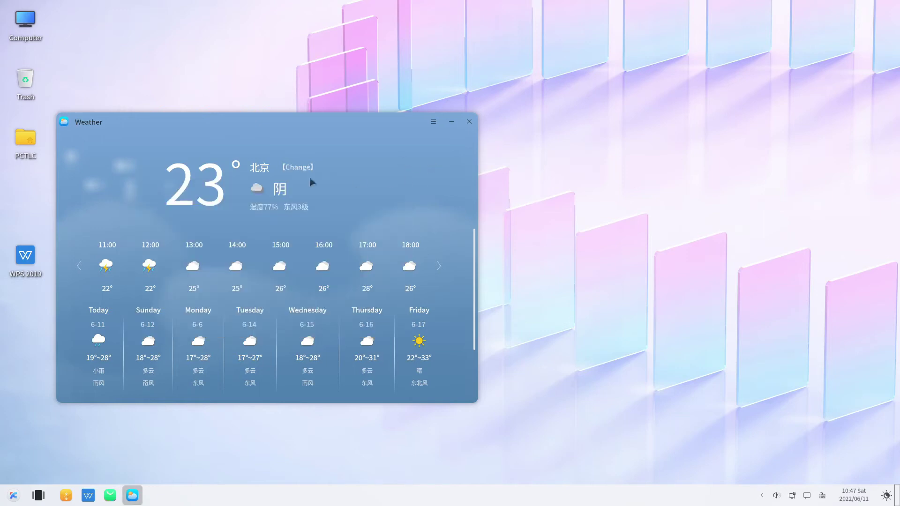
Step: View Weather's About information (version 3.1.2), close Weather and reopen the launcher
key(F1)
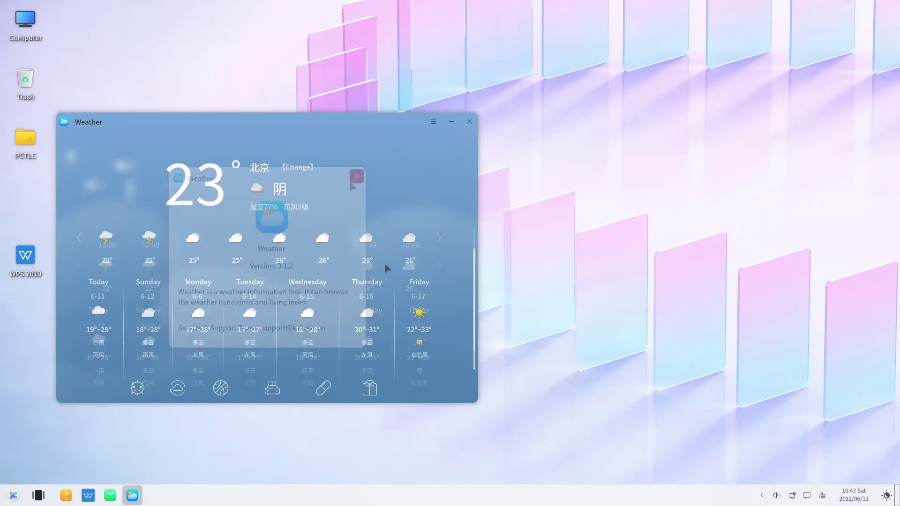
click(356, 176)
click(468, 121)
click(6, 497)
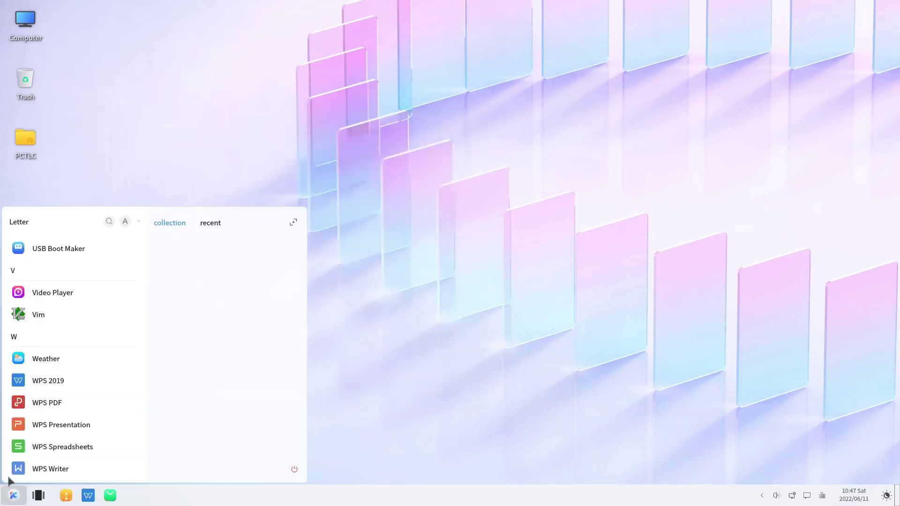
Step: Scroll up the launcher and start ToolKit on its MachineInfo page
scroll(41, 401, up, 1)
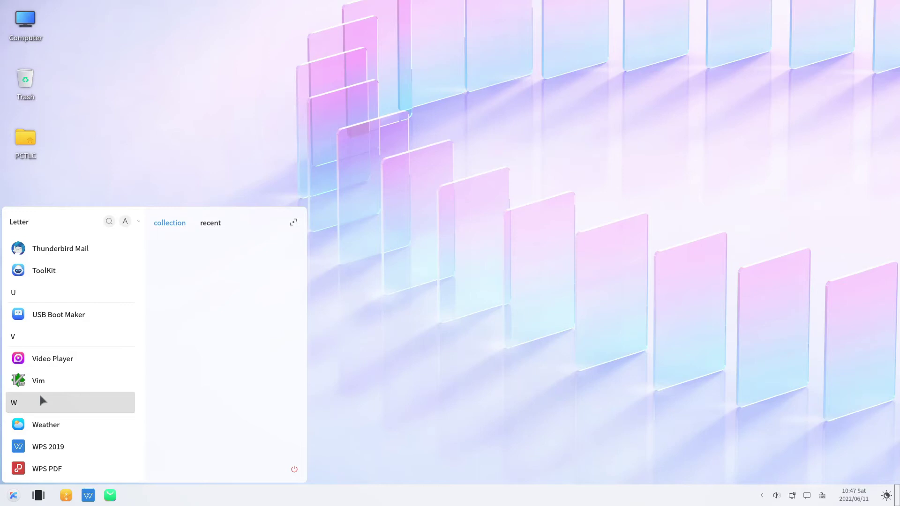
scroll(41, 360, up, 1)
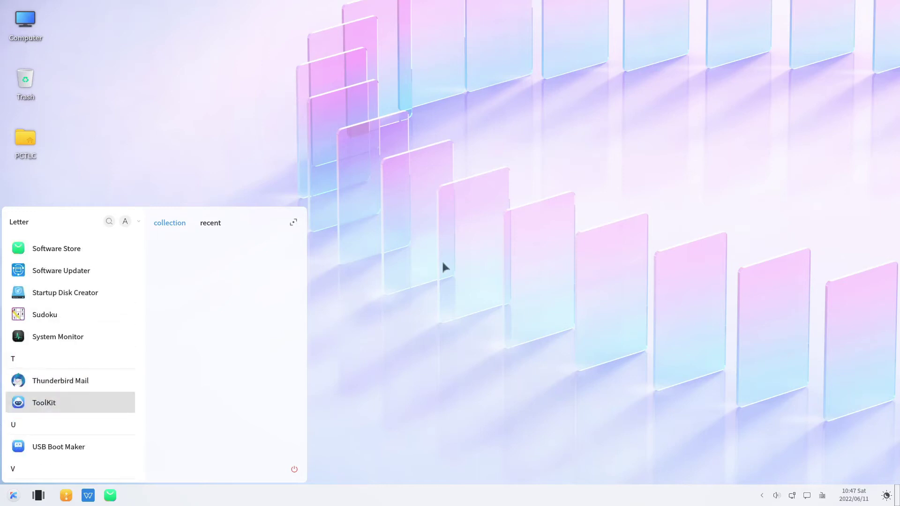
key(Return)
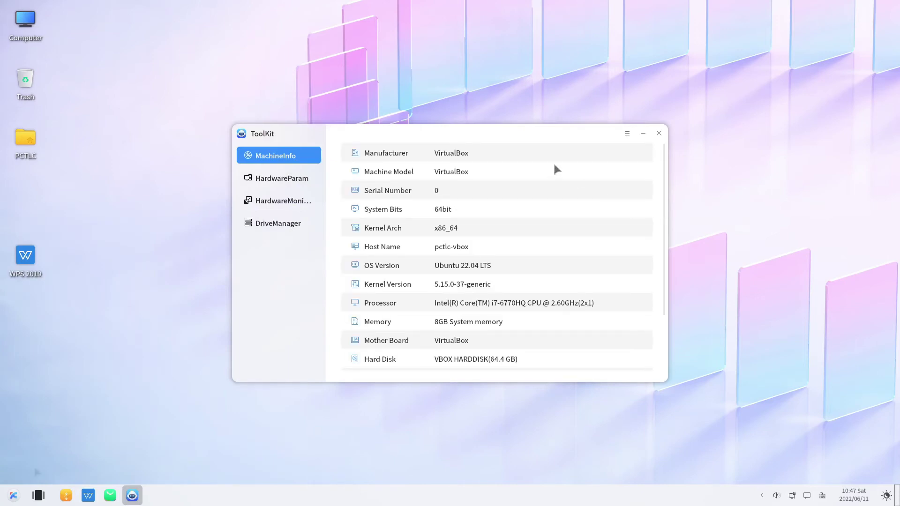
click(13, 493)
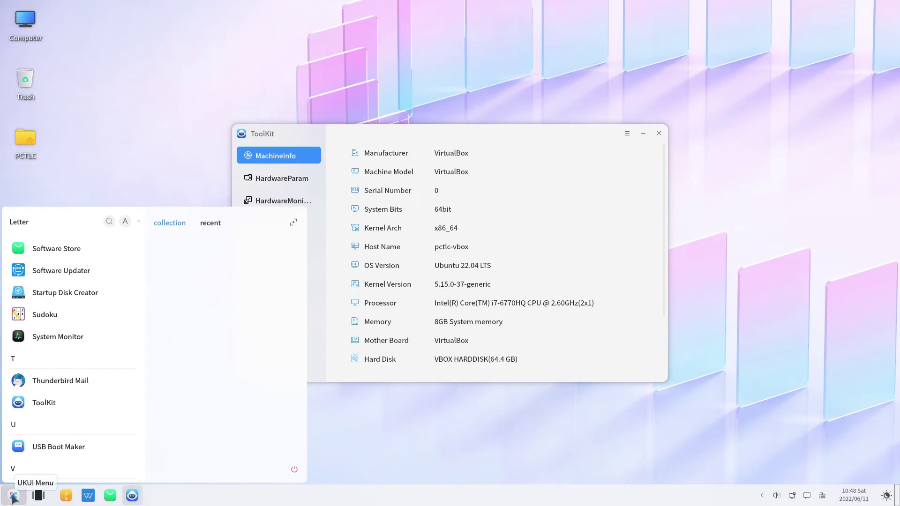
Step: Open Settings via a 'set' search, switch the window theme to Dark, then close Settings
text(sett)
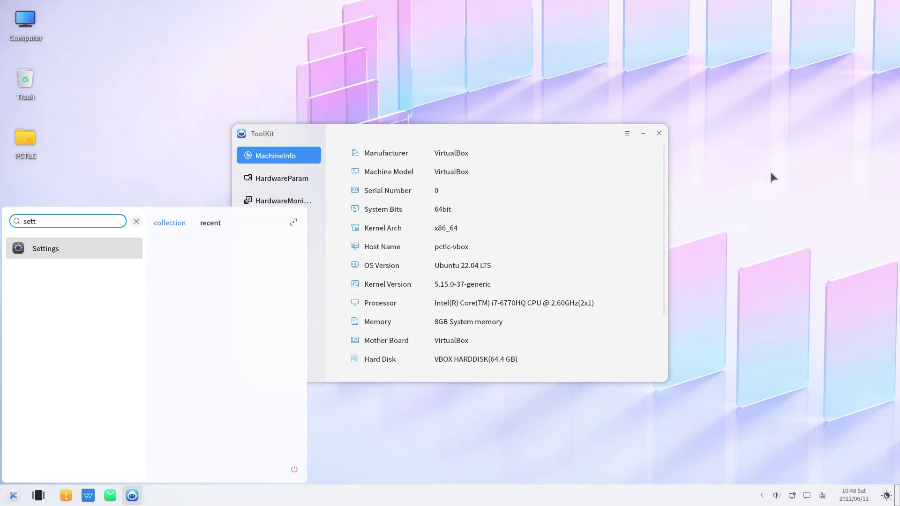
key(Return)
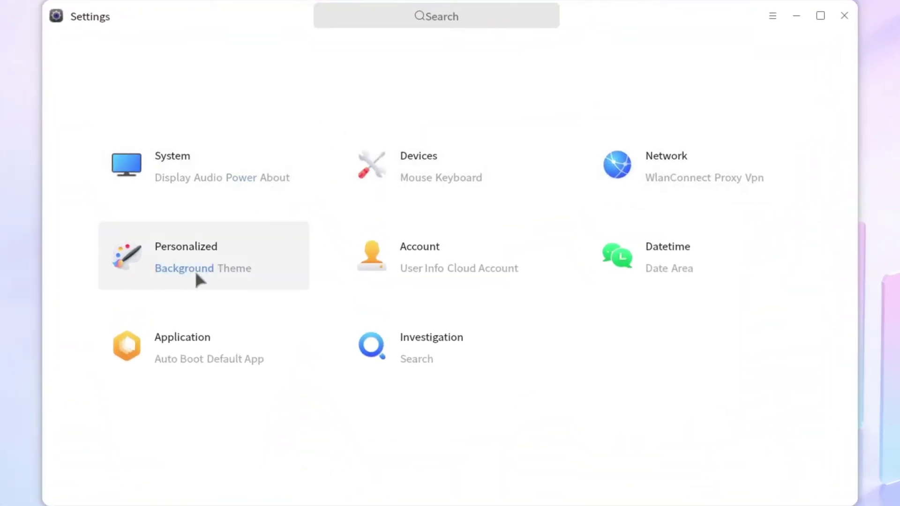
click(236, 269)
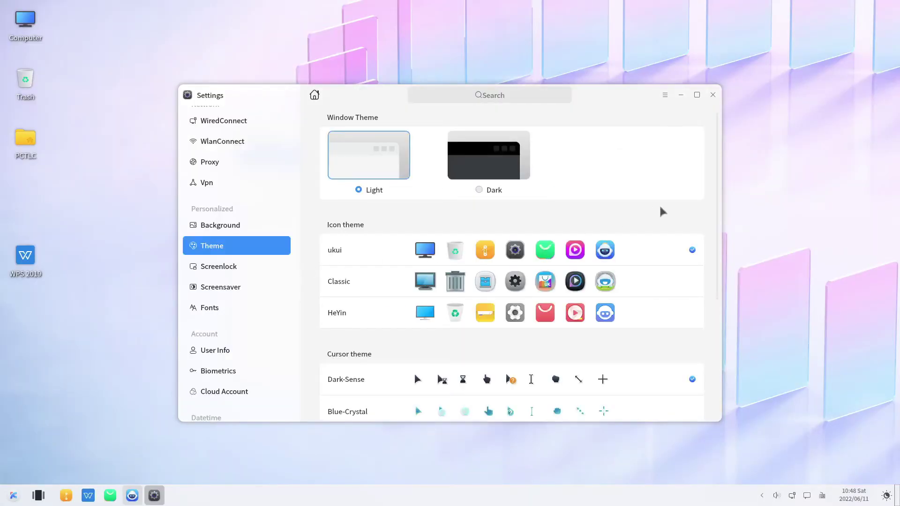
click(471, 165)
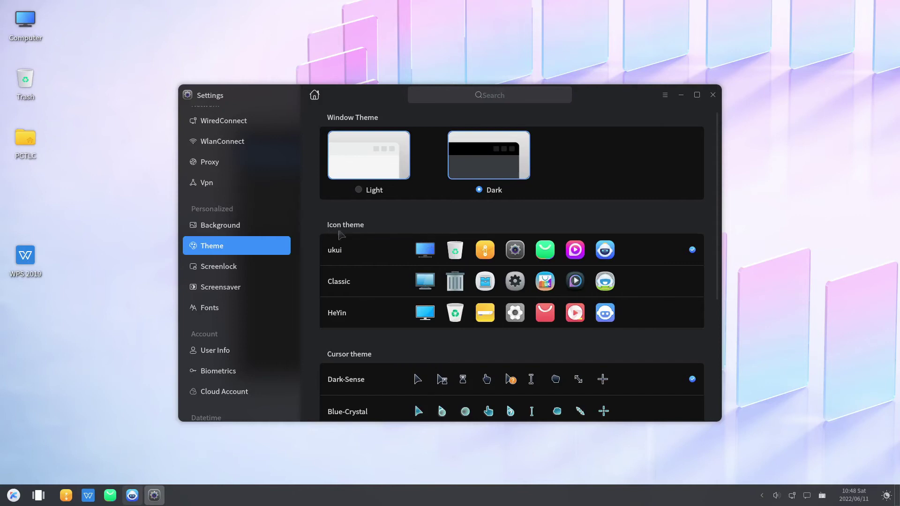
scroll(347, 269, down, 1)
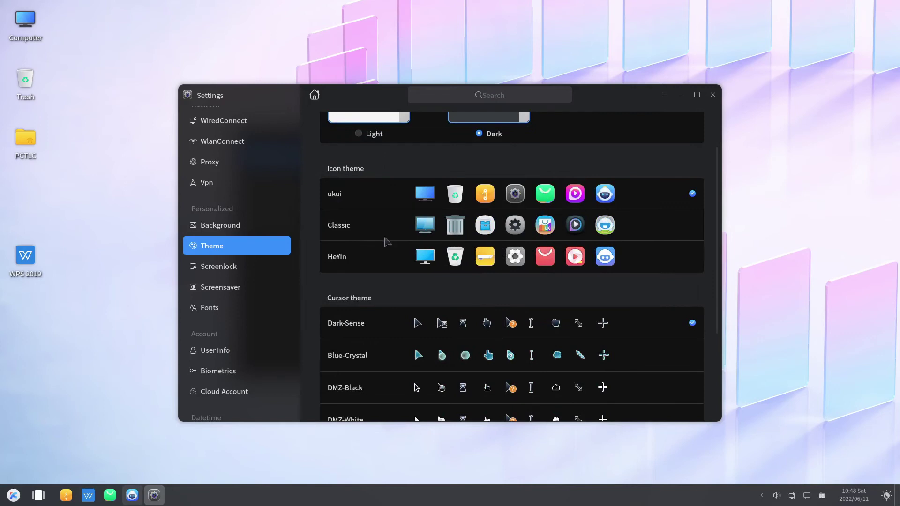
scroll(387, 241, down, 2)
click(713, 95)
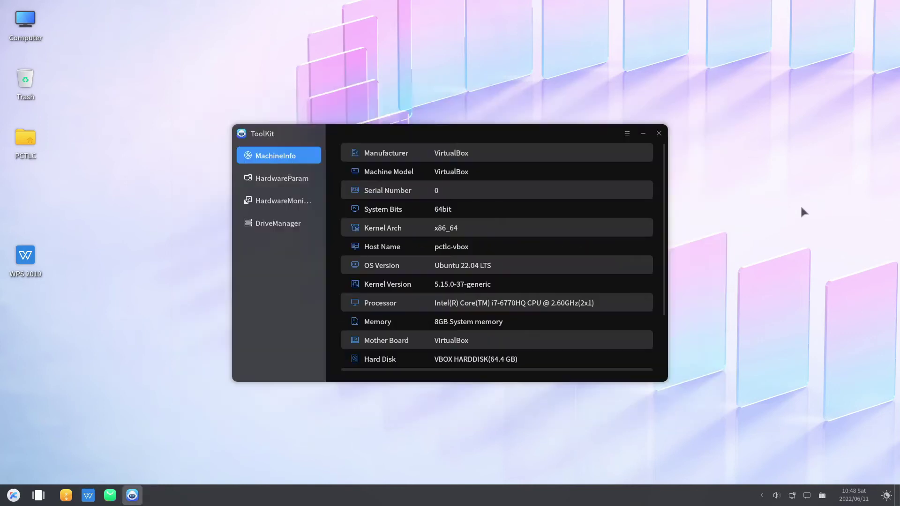
Step: Review ToolKit's HardwareParam memory, graphics card, motherboard and network card details
click(274, 180)
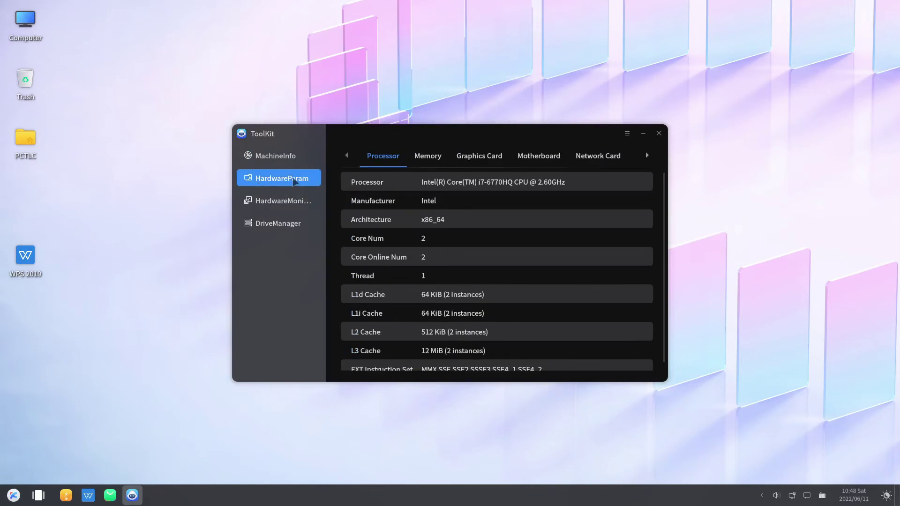
click(431, 157)
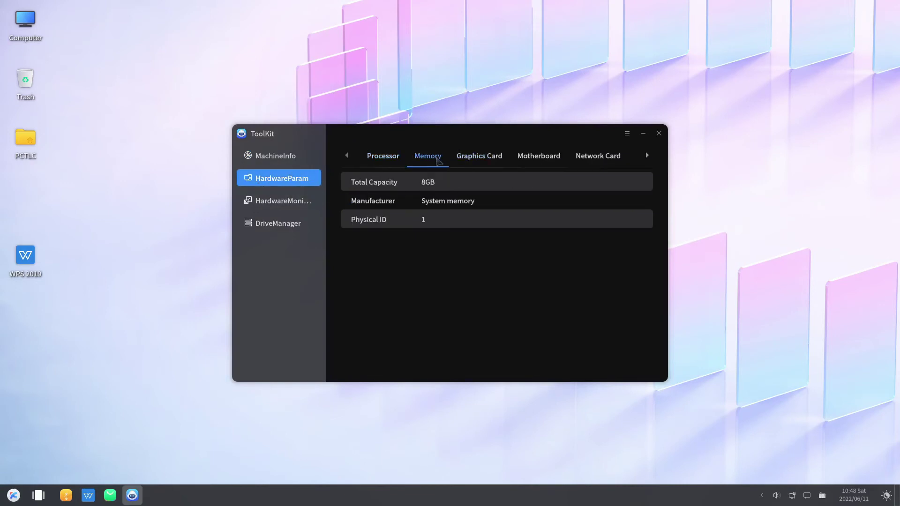
click(481, 157)
click(542, 156)
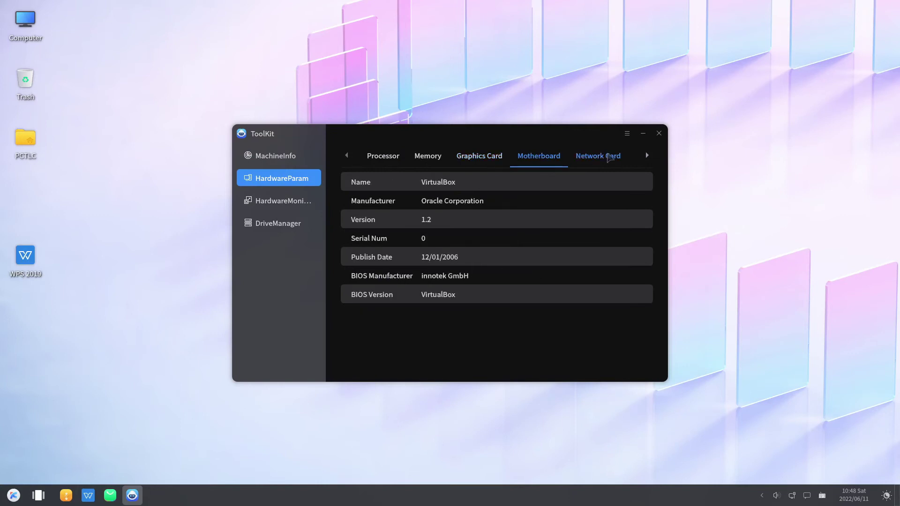
click(609, 158)
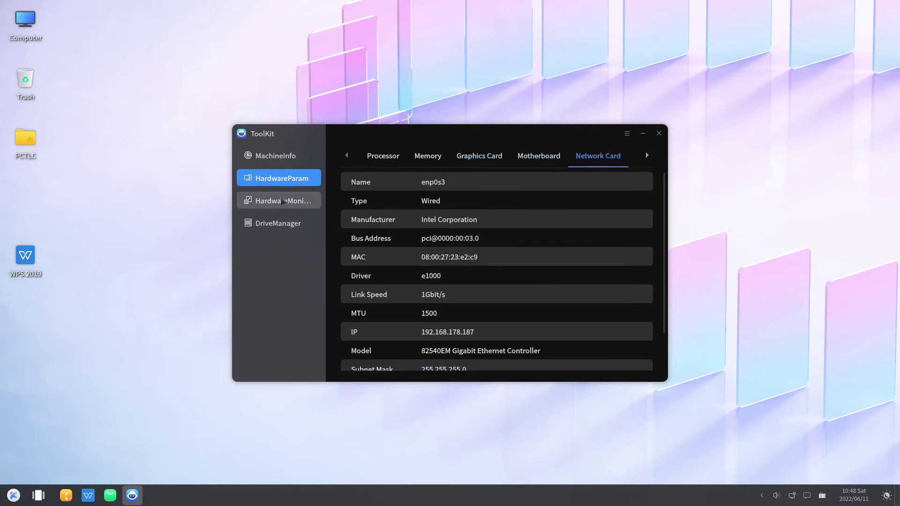
Step: View HardwareMonitor and DriveManager, close ToolKit, and search 'sett' in the launcher
click(286, 201)
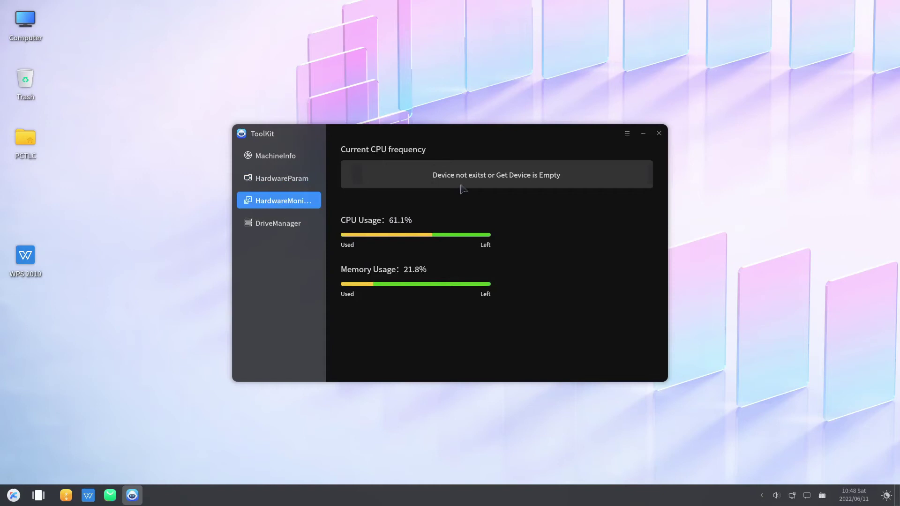
click(278, 223)
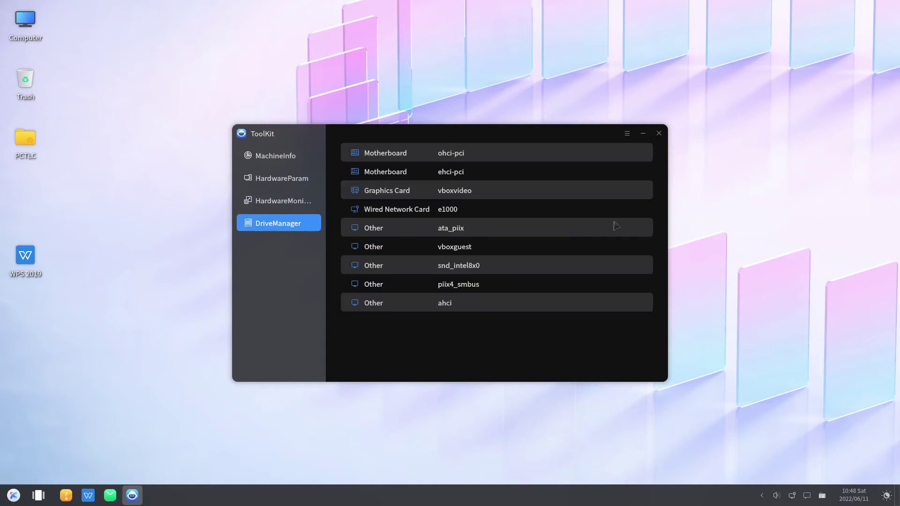
click(658, 133)
click(13, 495)
text(sett)
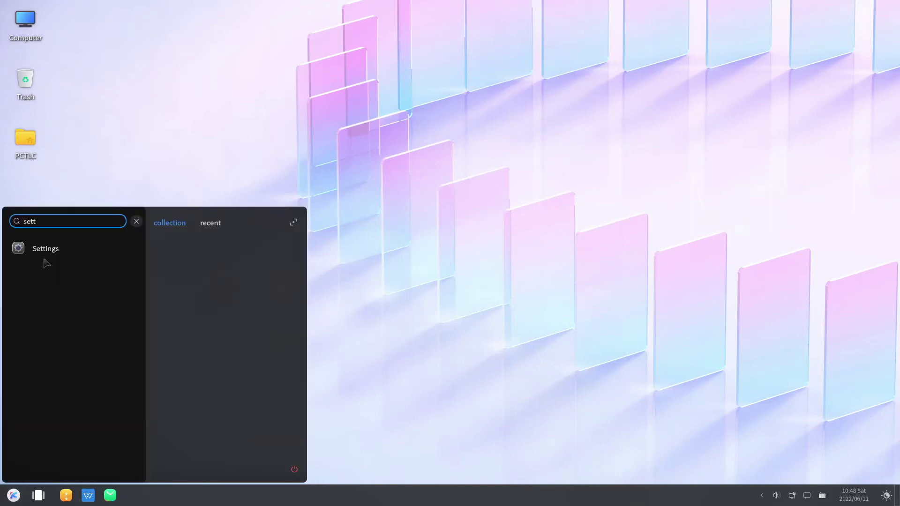
Step: Launch Settings and browse the Display and Audio pages
click(45, 255)
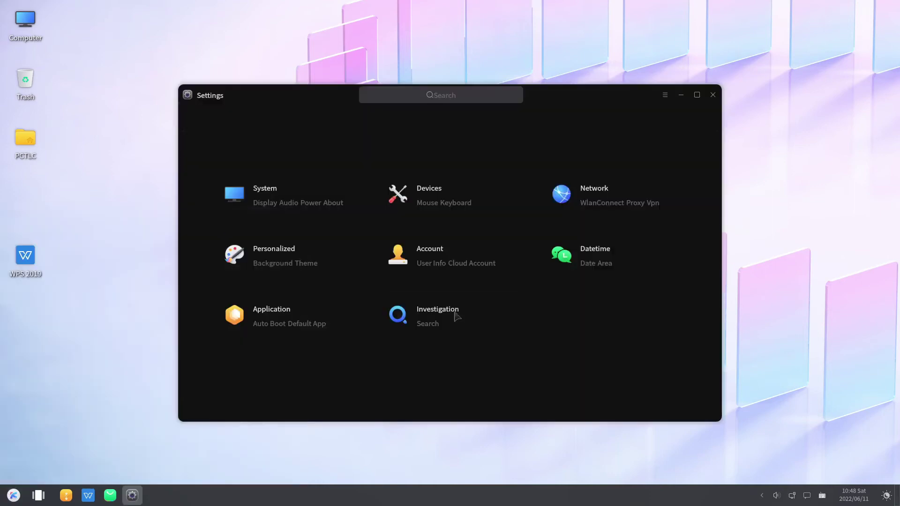
click(265, 203)
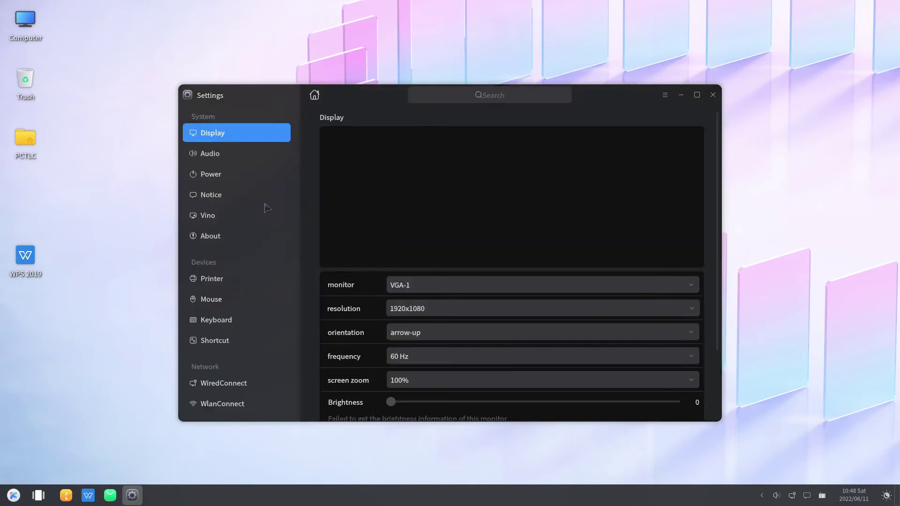
scroll(238, 160, down, 4)
scroll(238, 159, up, 4)
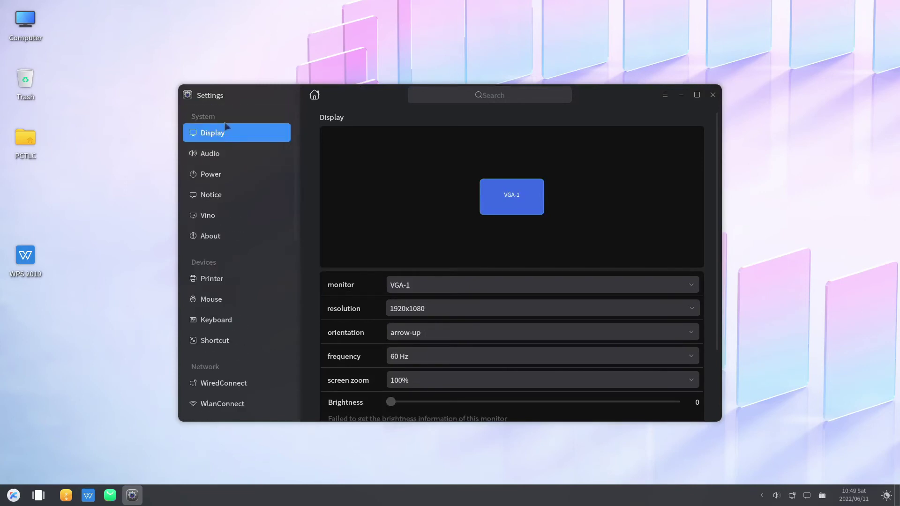
scroll(645, 389, down, 3)
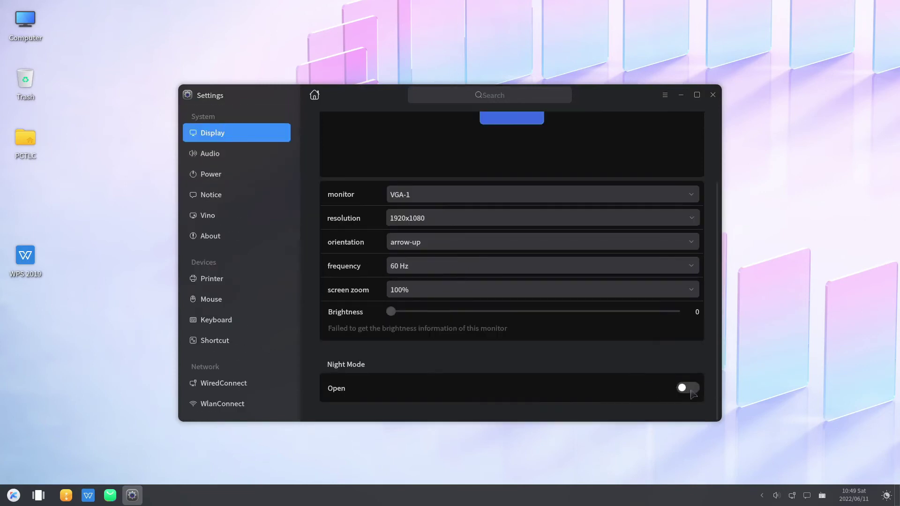
click(219, 154)
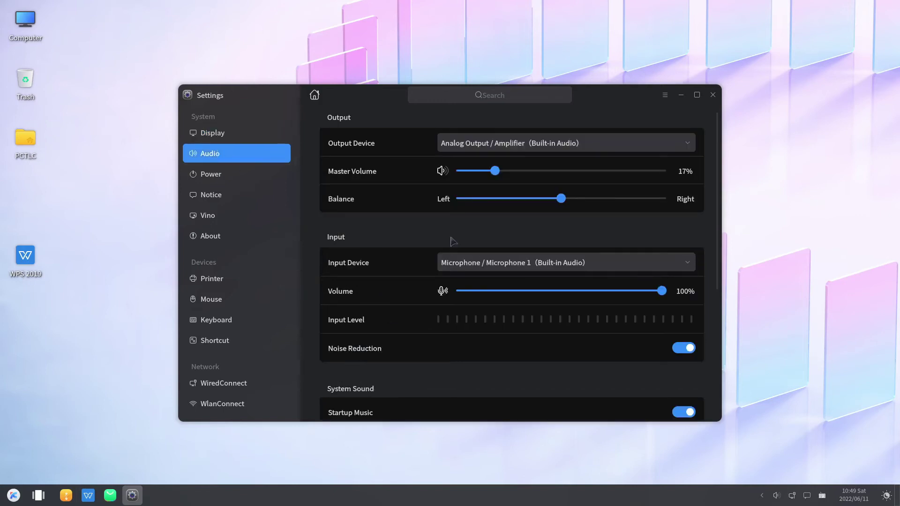
scroll(452, 241, down, 5)
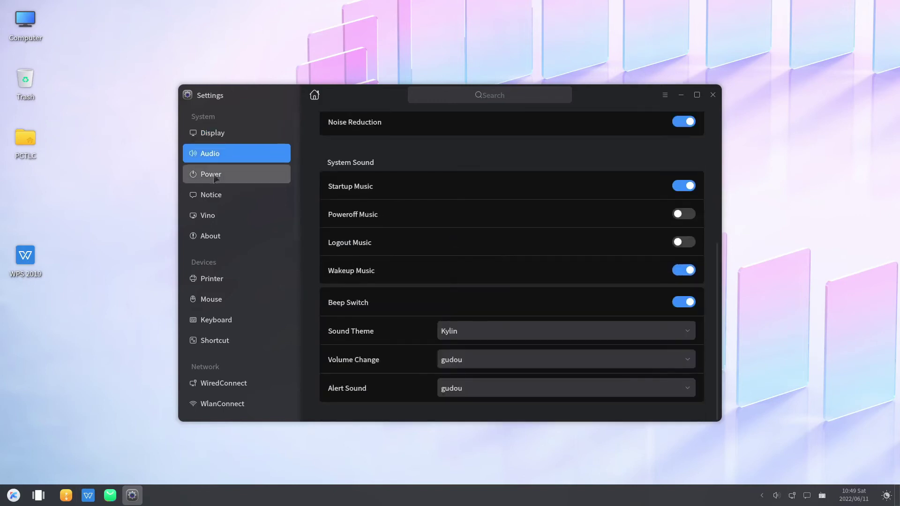
Step: Browse the Power, Notice, Vino, About and Printers And Scanners pages
click(214, 178)
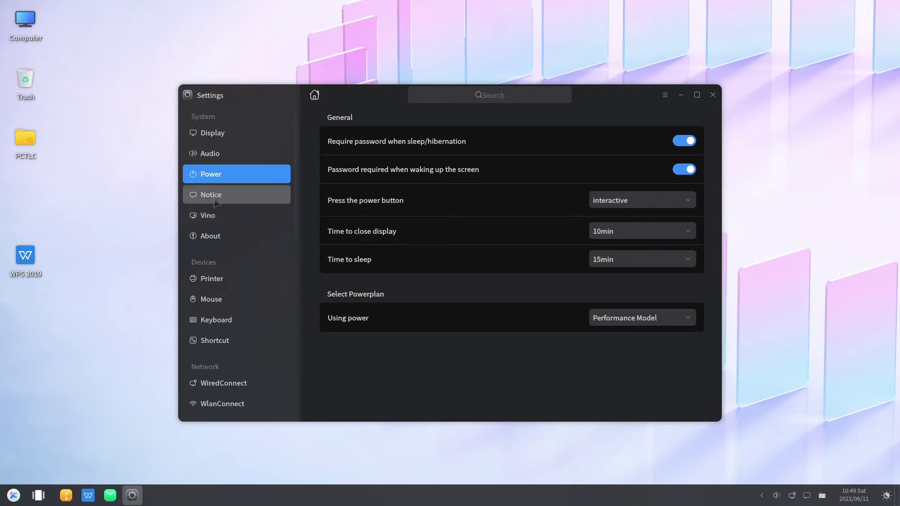
click(212, 196)
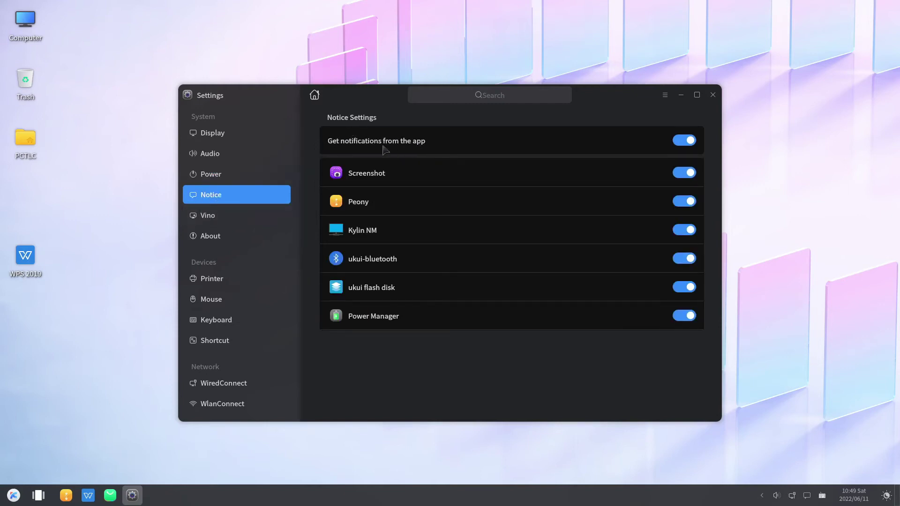
click(211, 220)
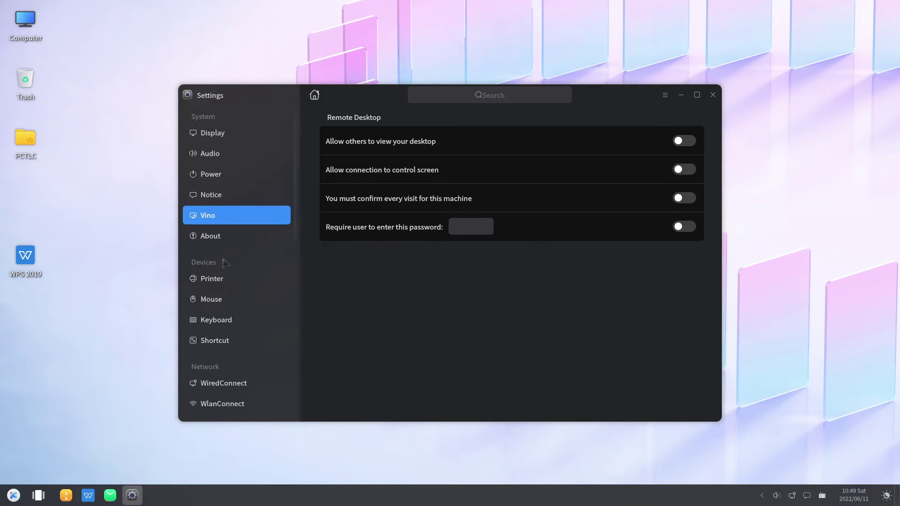
click(228, 239)
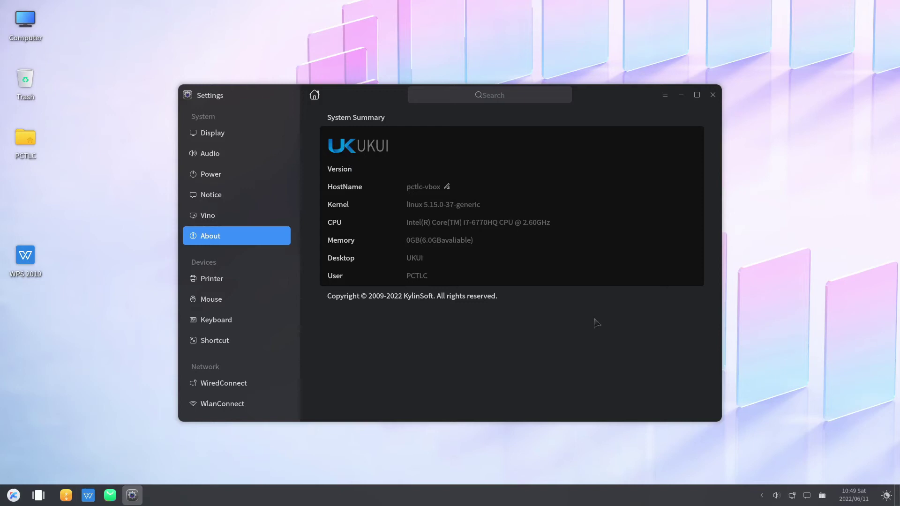
click(213, 279)
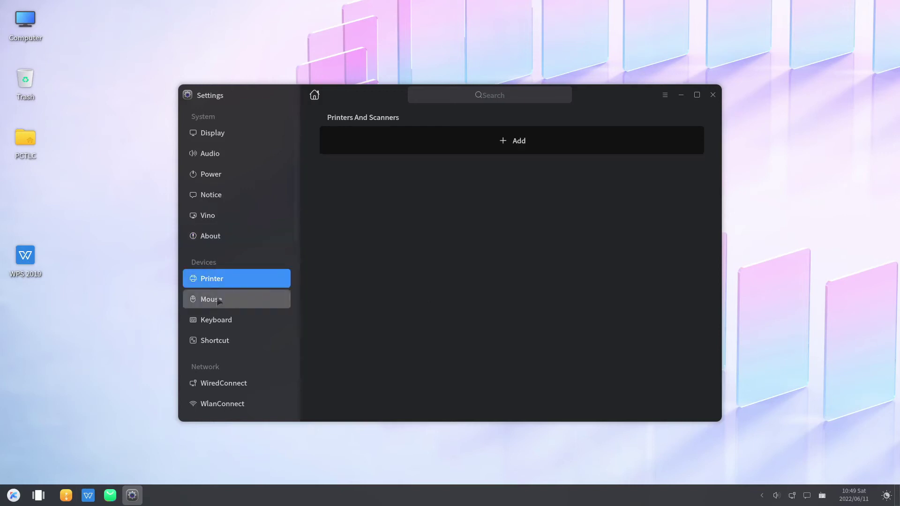
Step: Browse the Mouse and Keyboard settings to the System Shortcut list
click(212, 299)
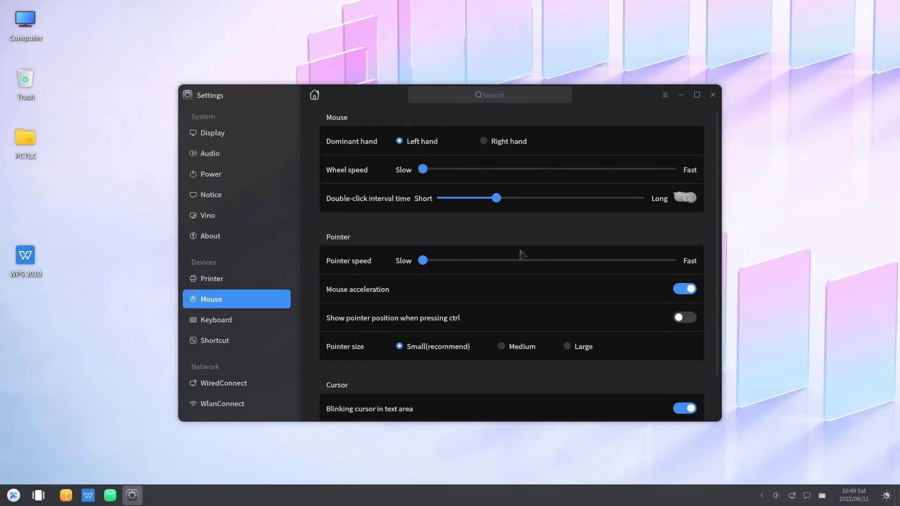
scroll(522, 254, down, 2)
scroll(522, 255, up, 2)
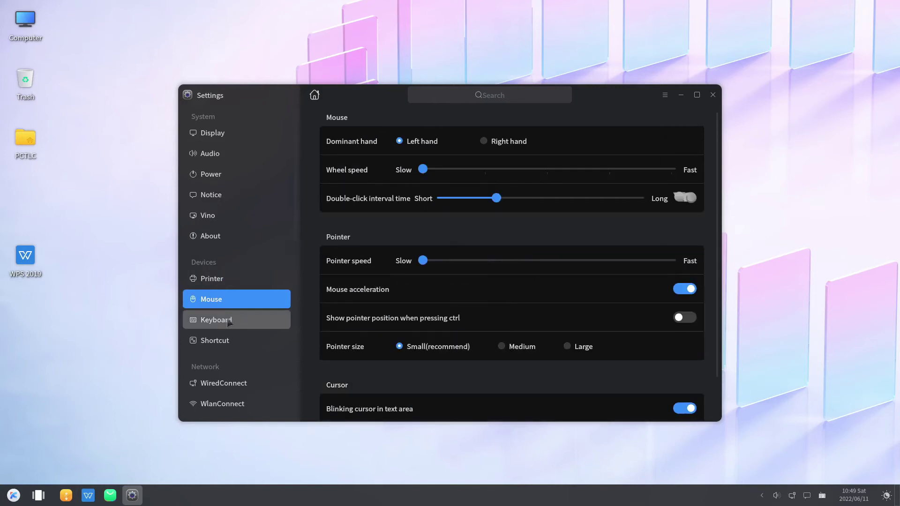
click(229, 321)
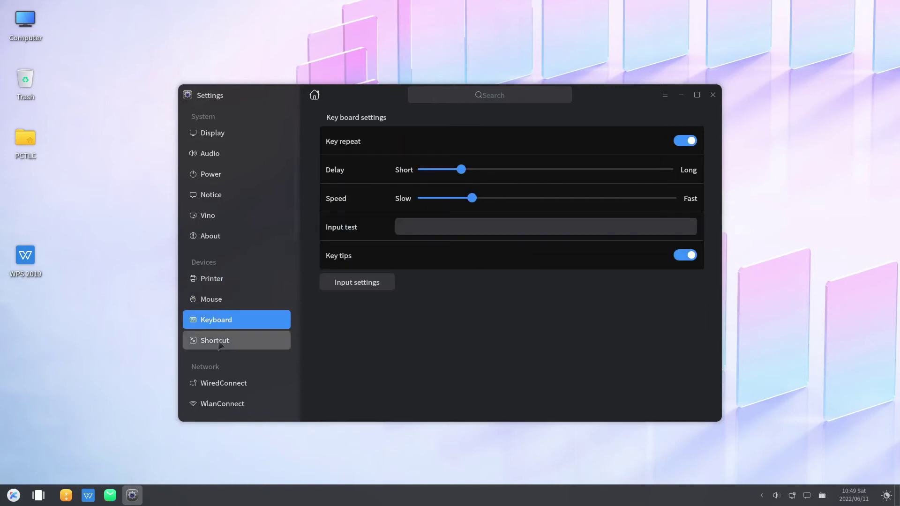
click(223, 341)
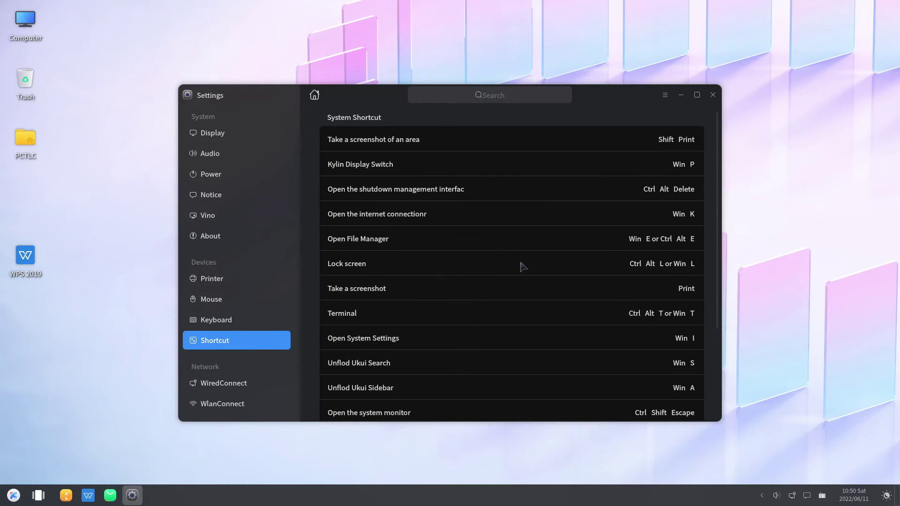
Step: Open the PCTLC home folder in the file manager and show the window overview
scroll(520, 219, down, 5)
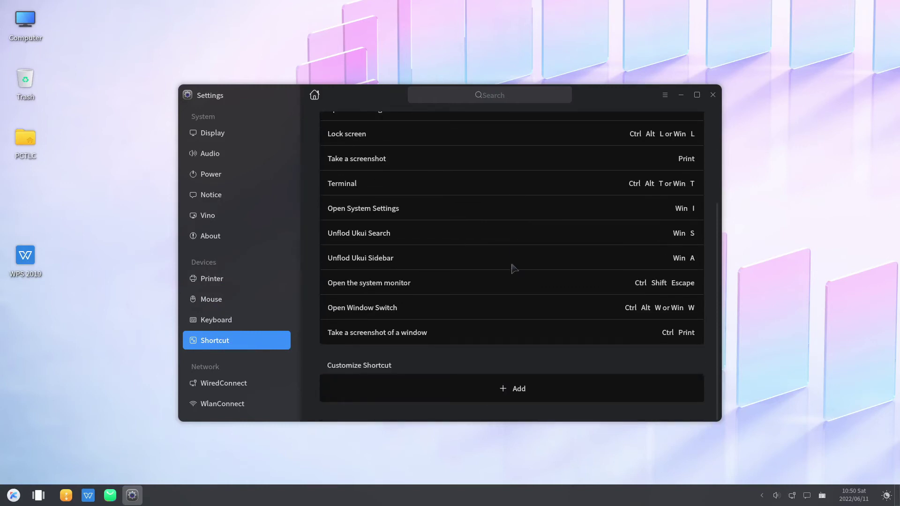
scroll(514, 267, up, 1)
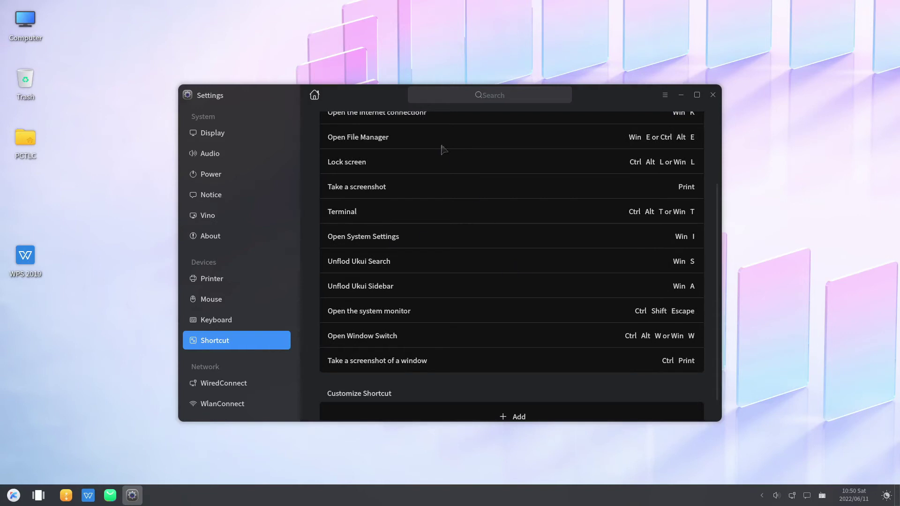
scroll(474, 253, up, 4)
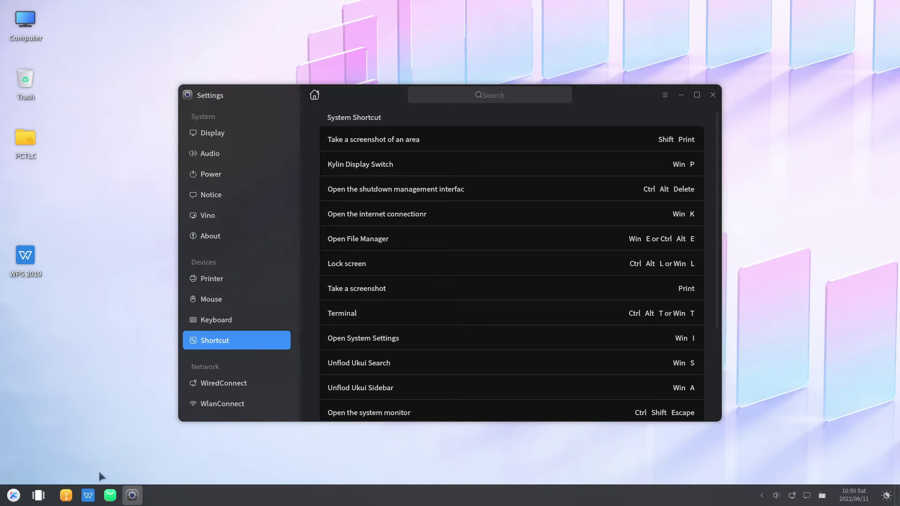
click(66, 495)
click(36, 499)
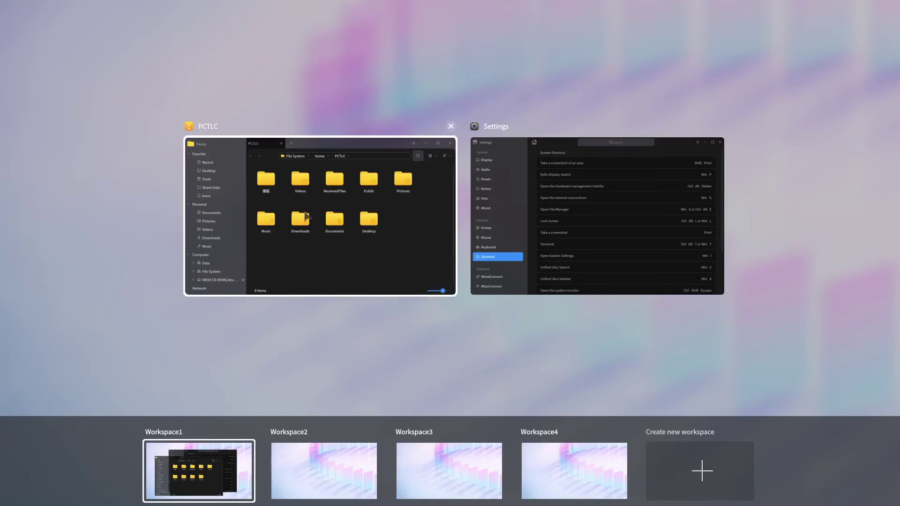
Step: Close the overview with the file manager forward, then bring Settings back to the front
click(306, 216)
click(617, 97)
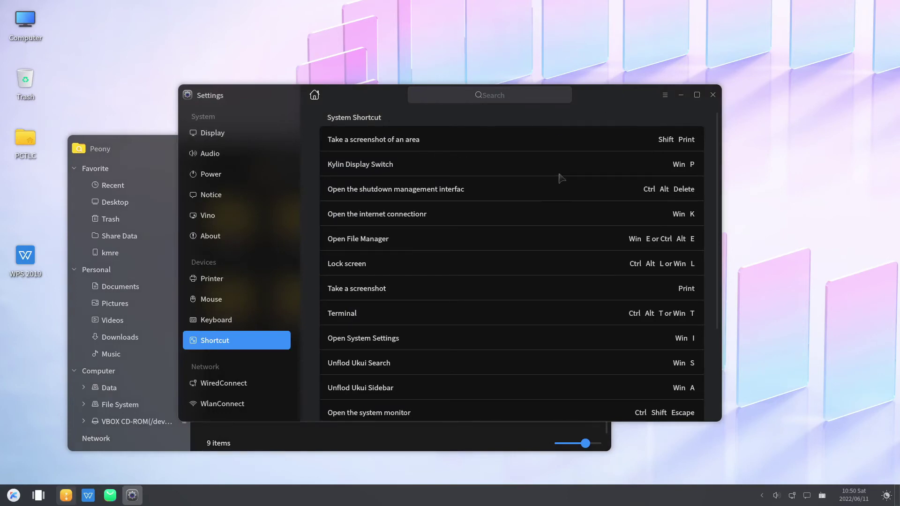
key(super)
text(sett)
key(Return)
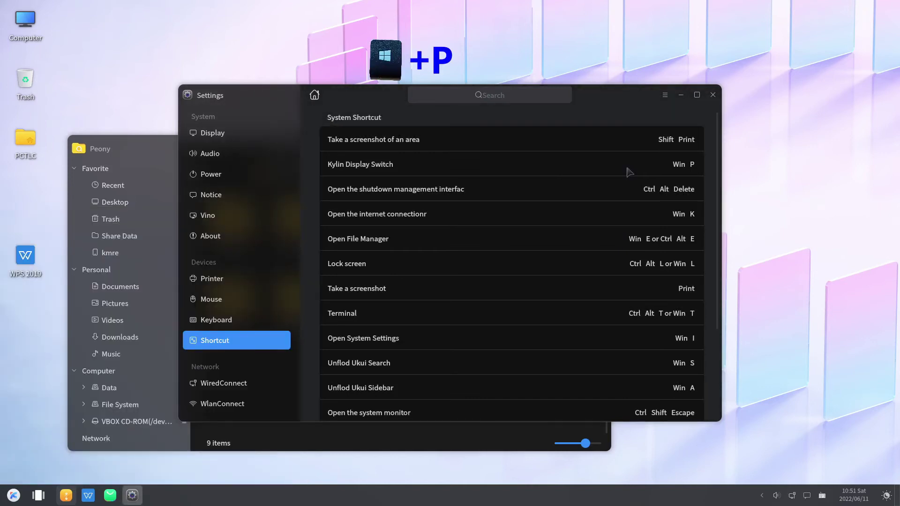
Step: Preview the Win+P screen projection options, dismiss them, and open the global search bar
key(super+p)
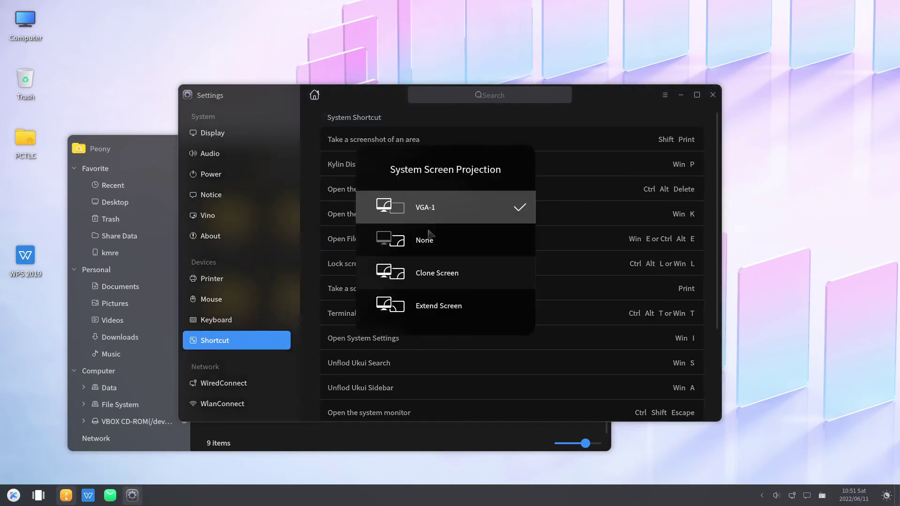
click(777, 171)
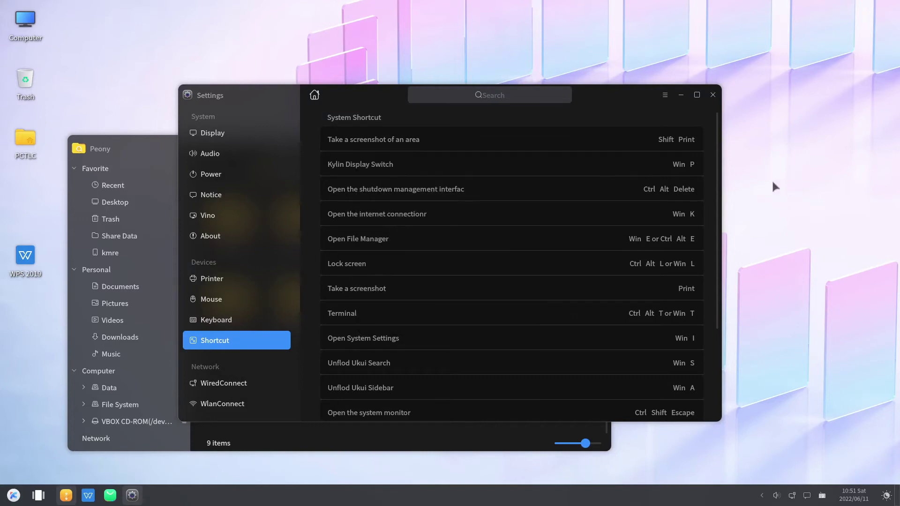
key(super+s)
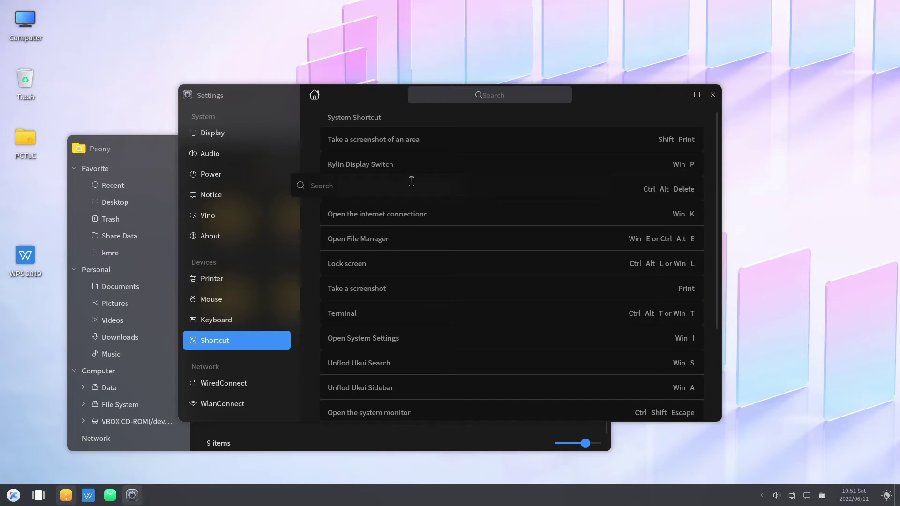
Step: Search 'fire', show and close the Win+A sidebar, then open and leave the Win+W overview
text(fire)
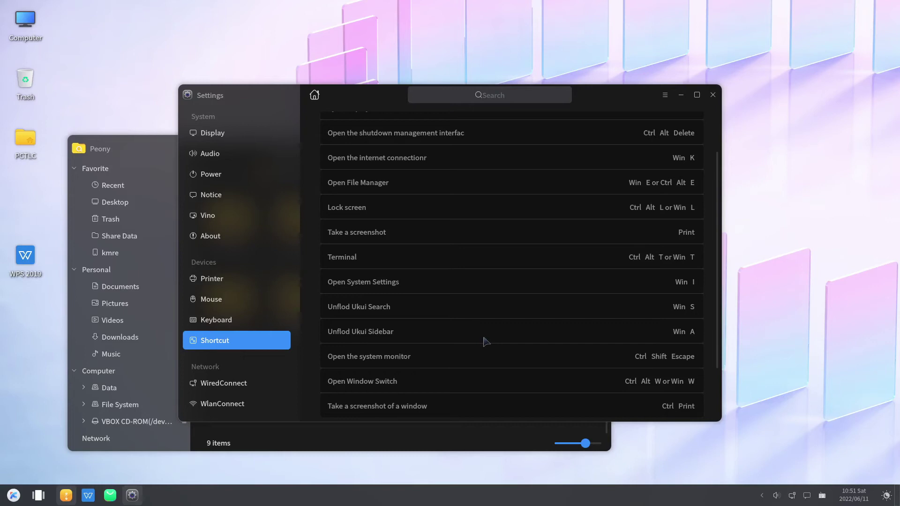
key(super+a)
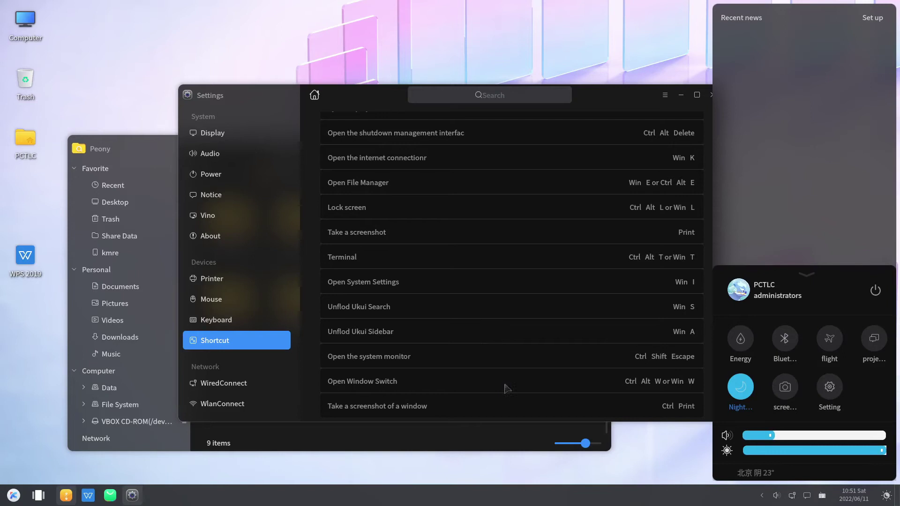
click(690, 440)
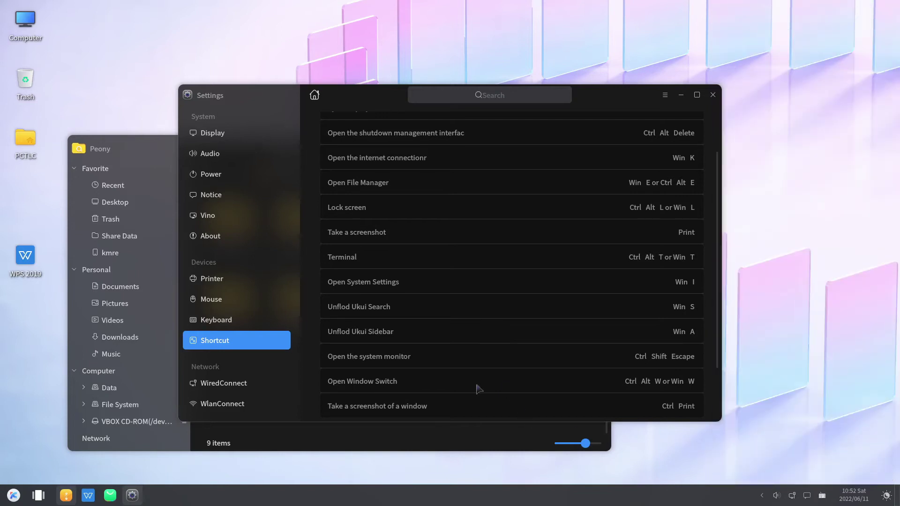
key(super+w)
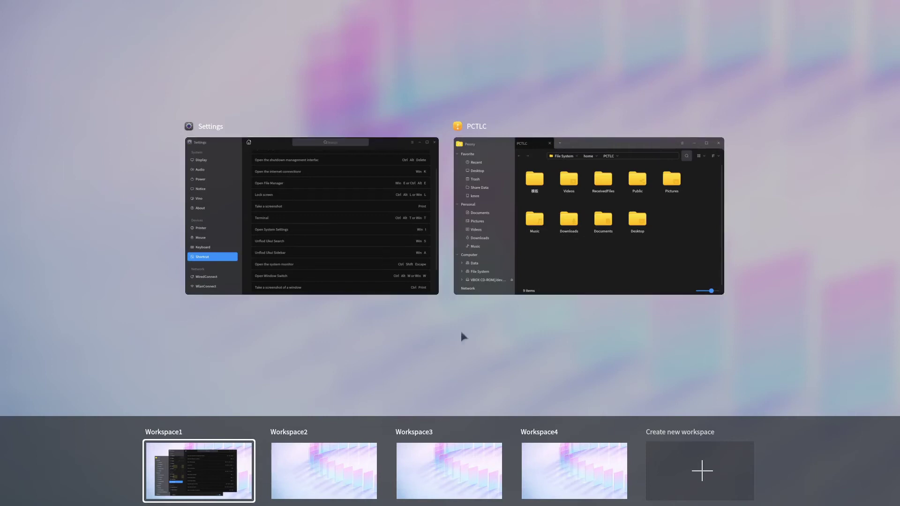
click(317, 217)
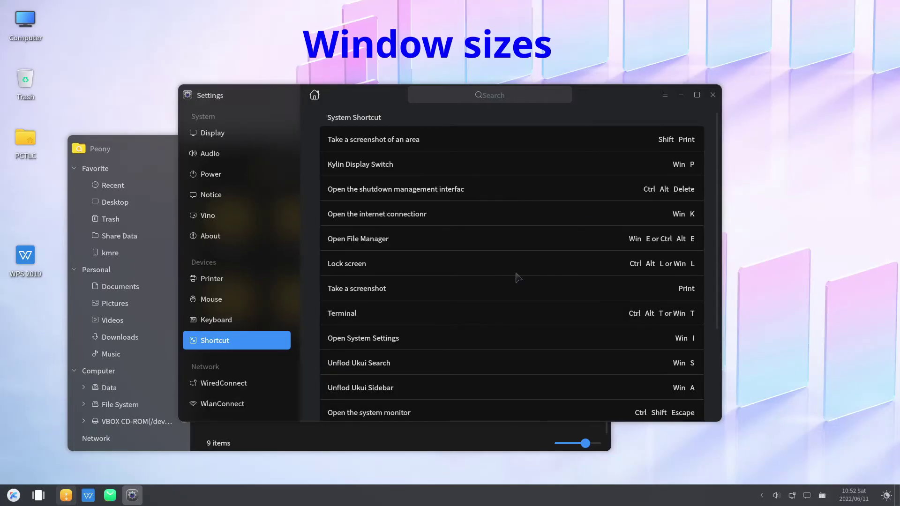
Step: Snap Settings to the left, right, top and bottom halves with Win+arrows, then restore it
key(super+Left)
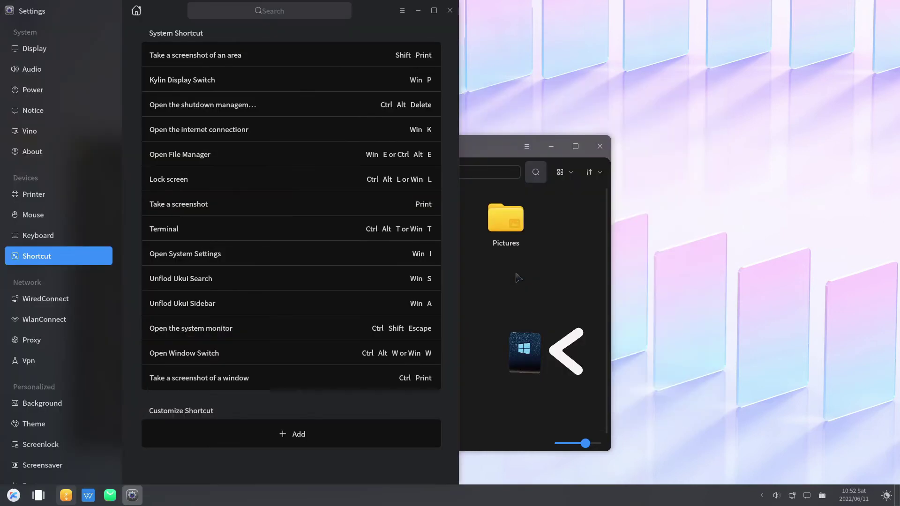
key(super+Right)
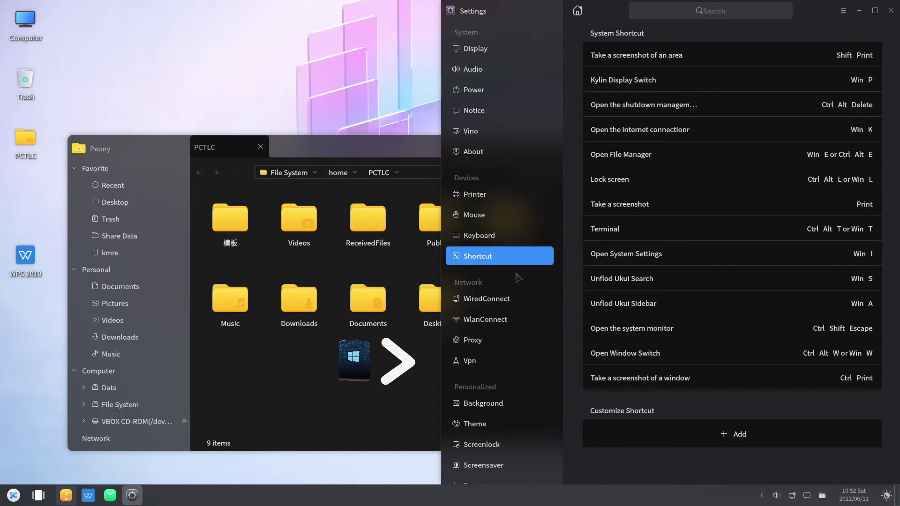
key(super+Left)
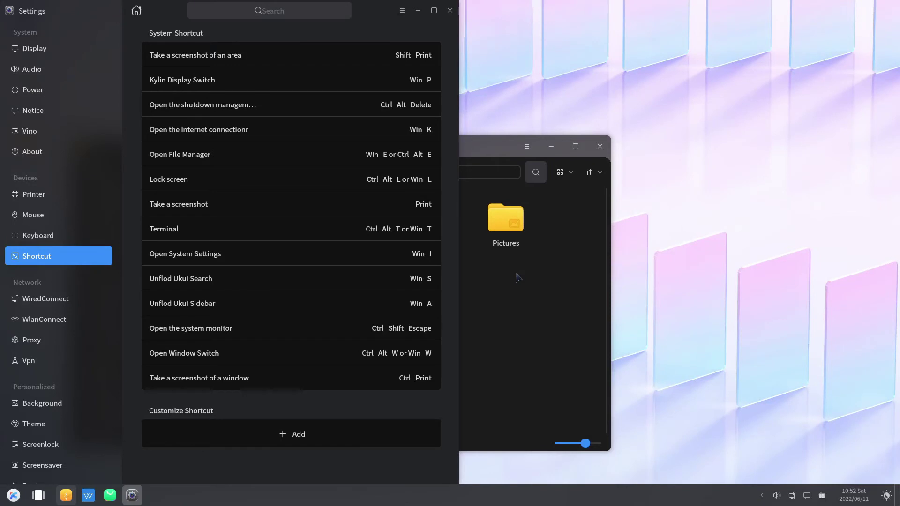
key(super+Up)
key(super+Down)
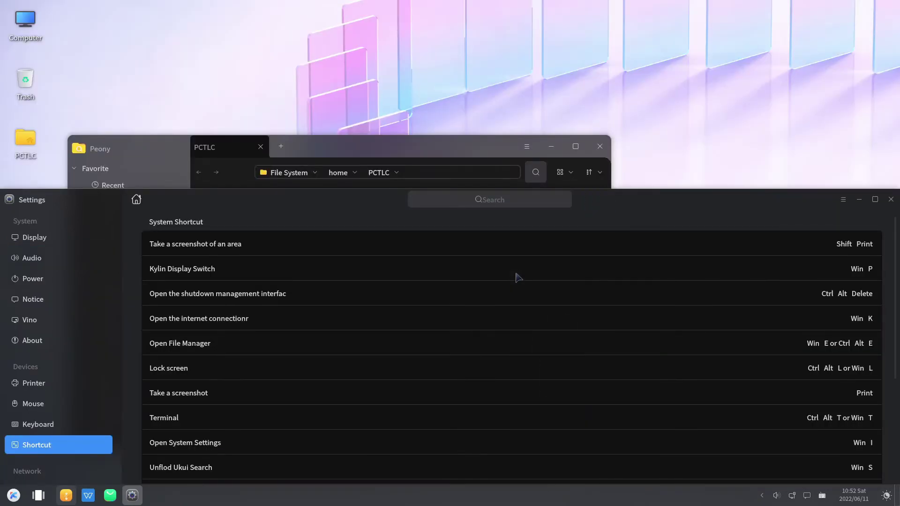
key(super+Up)
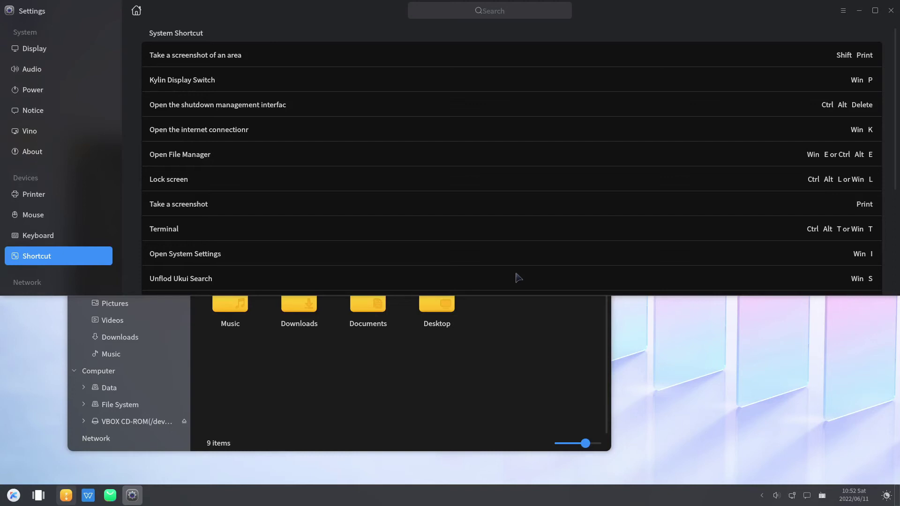
key(super+Down)
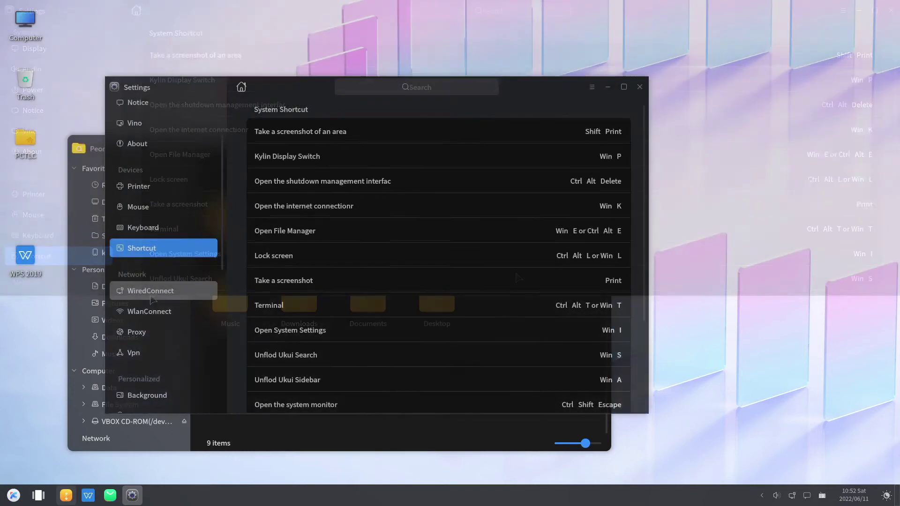
Step: Browse the Wired, WLAN, Proxy and VPN network settings pages
click(154, 296)
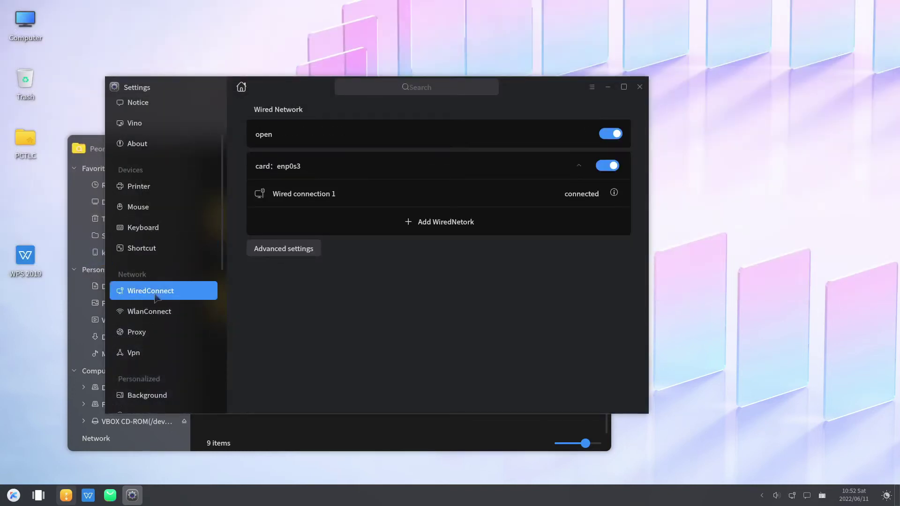
click(157, 313)
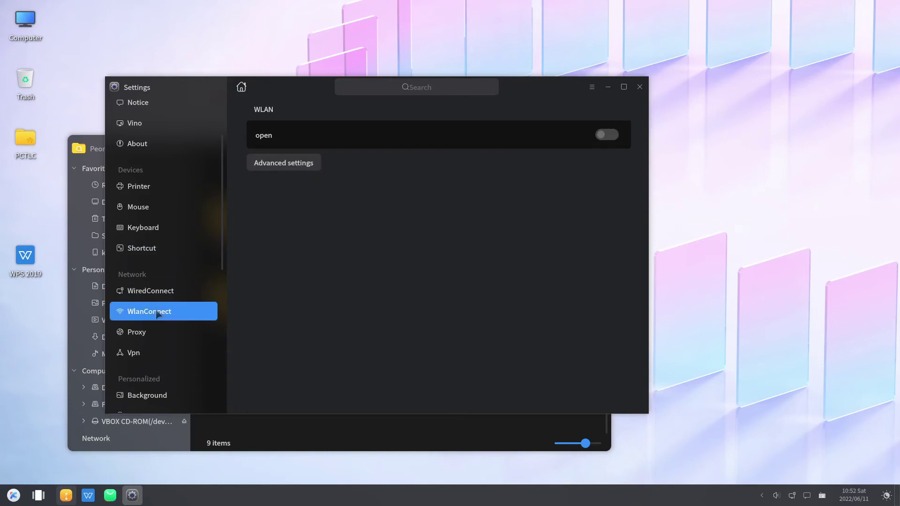
scroll(157, 313, down, 3)
click(140, 248)
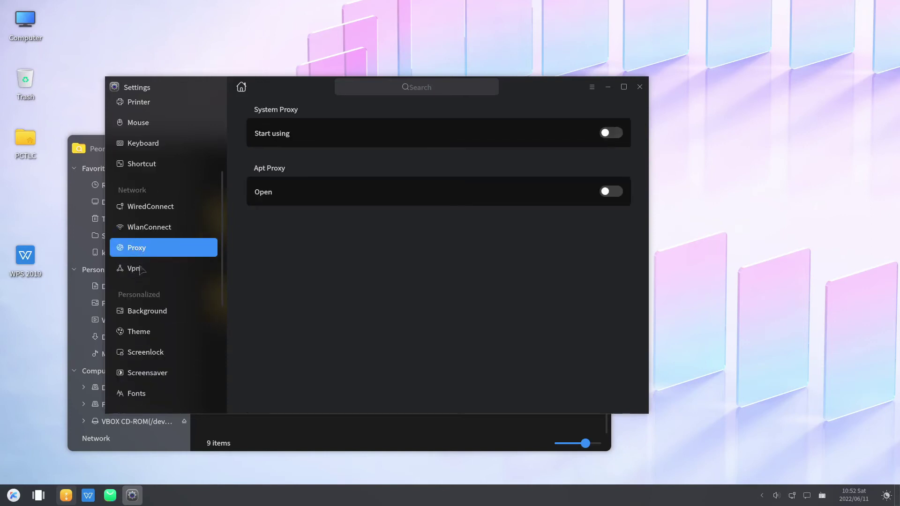
click(140, 271)
scroll(141, 272, down, 2)
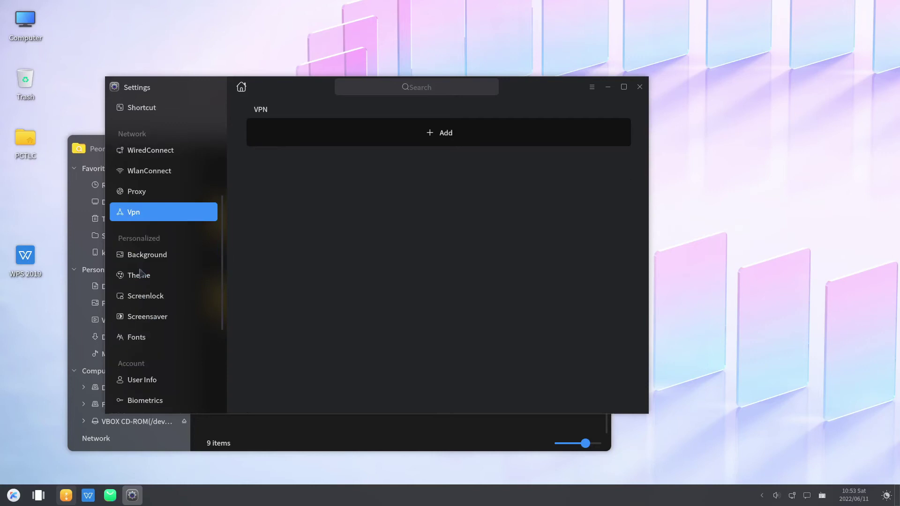
scroll(141, 273, down, 1)
Step: Set the purple gradient with red curve as wallpaper, then view the Theme and Screenlock pages
click(141, 226)
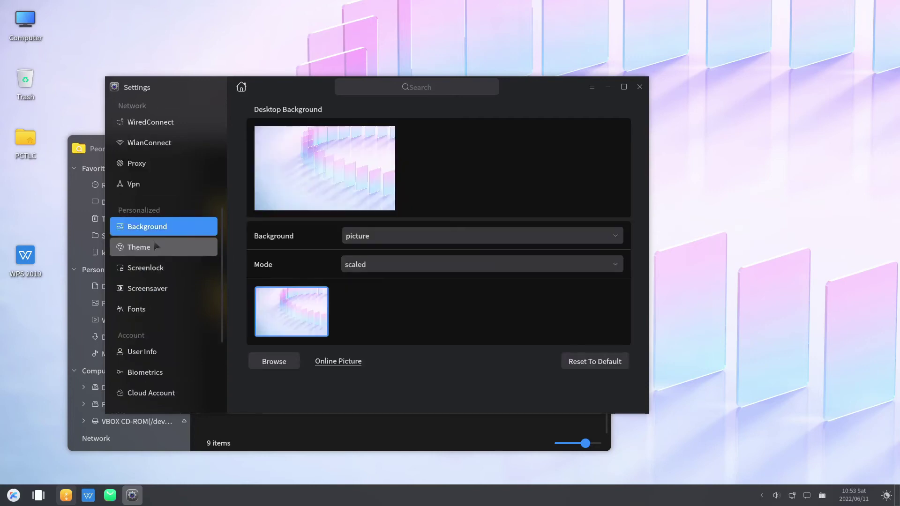
scroll(491, 265, down, 1)
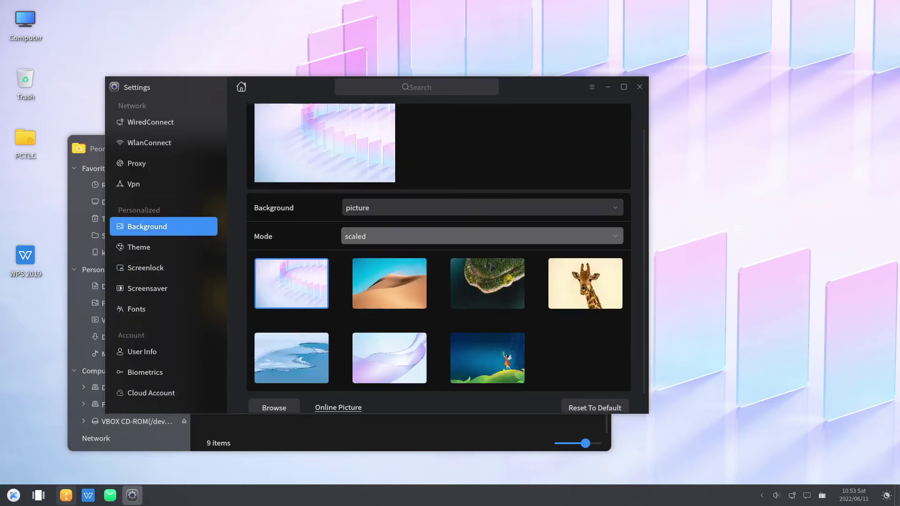
scroll(491, 267, down, 3)
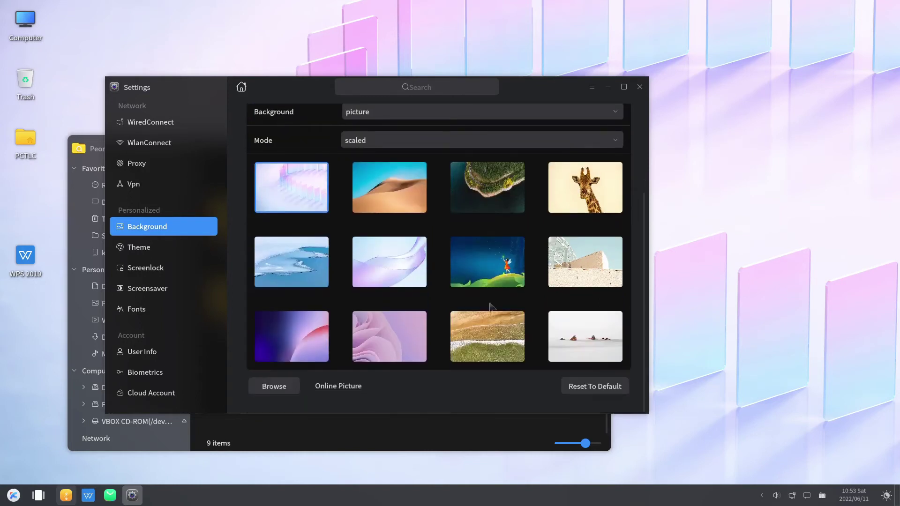
scroll(492, 307, up, 1)
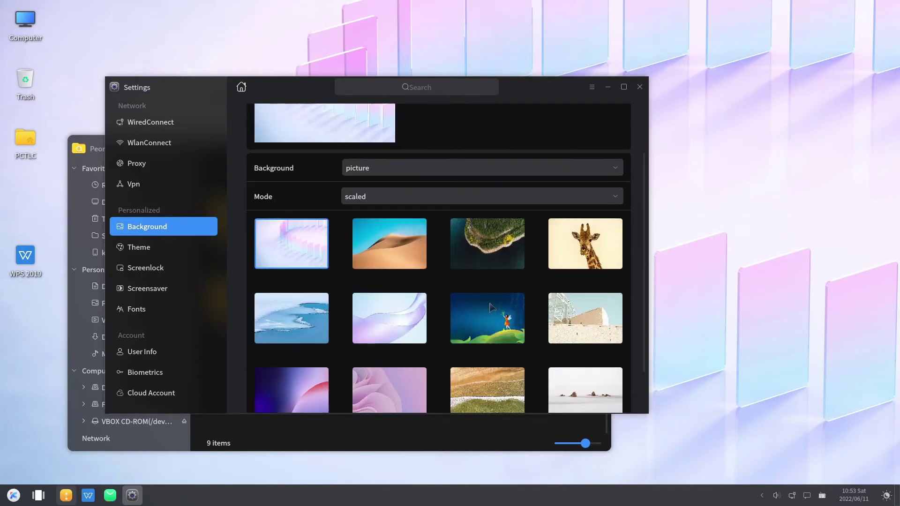
scroll(491, 307, down, 2)
click(282, 330)
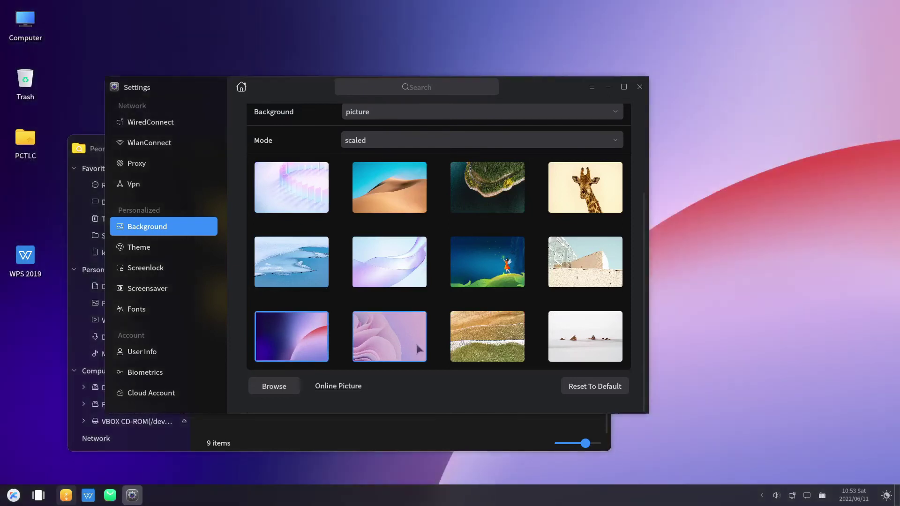
click(138, 246)
click(146, 268)
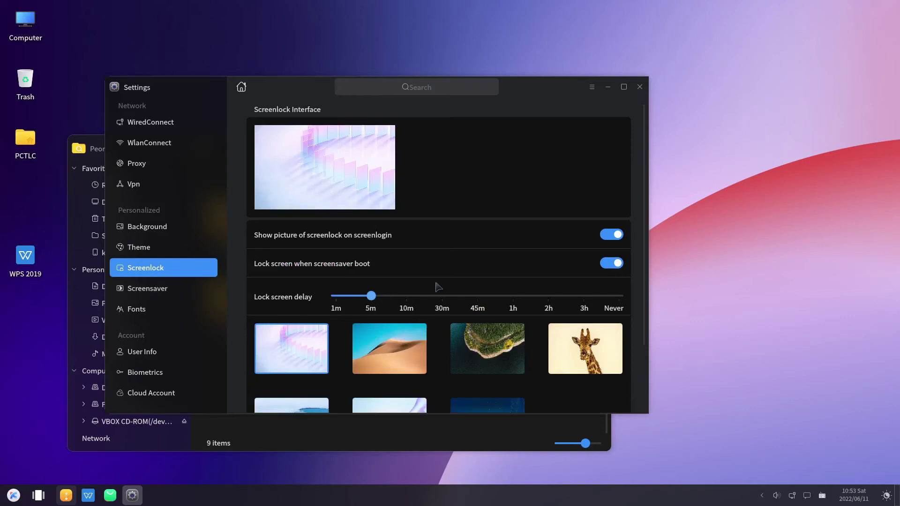
Step: Step through the Screensaver, Fonts, User Info and Biometrics pages to reach Cloud Account
scroll(438, 286, down, 3)
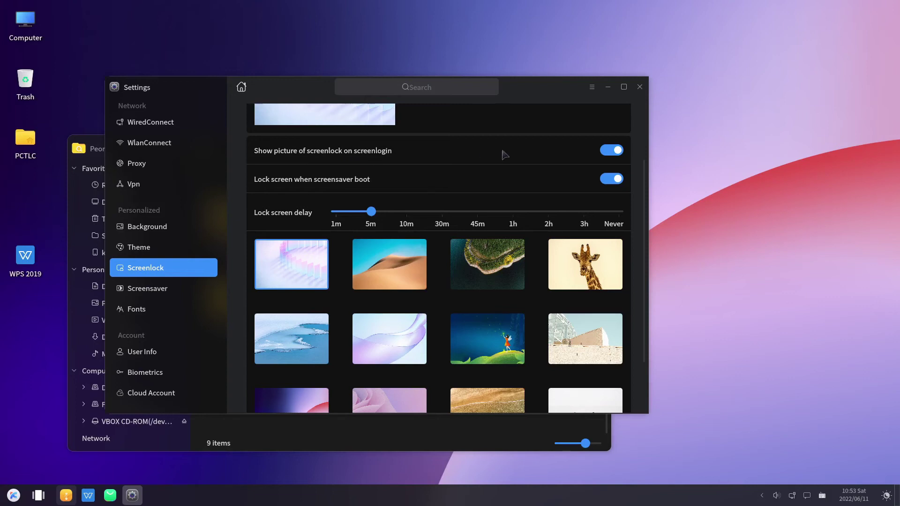
click(171, 288)
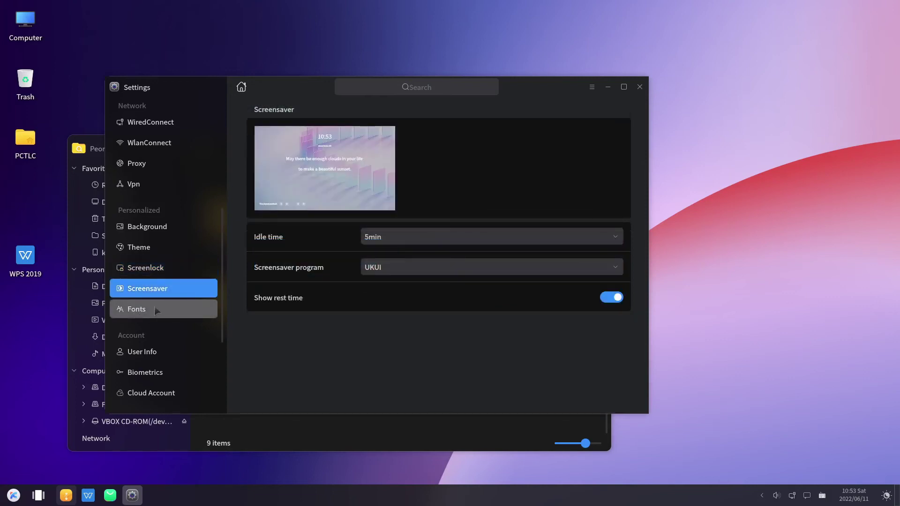
click(156, 310)
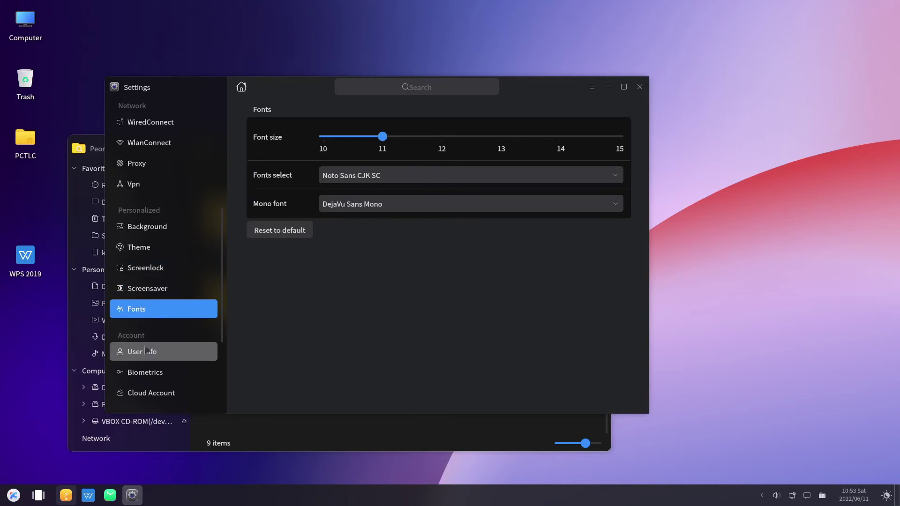
click(145, 352)
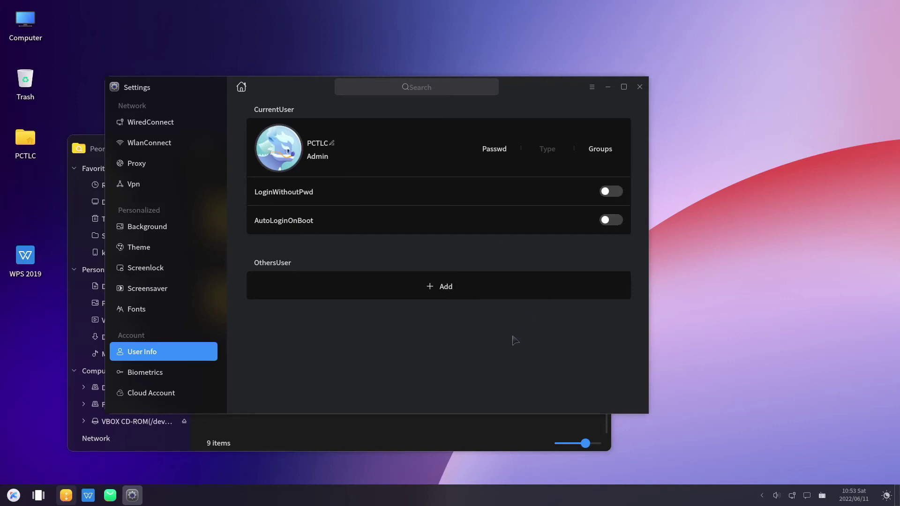
click(129, 378)
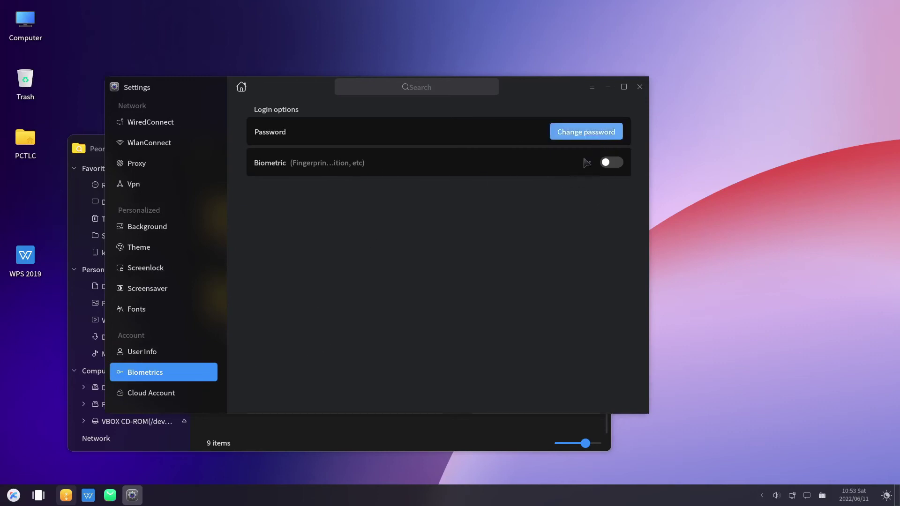
click(187, 395)
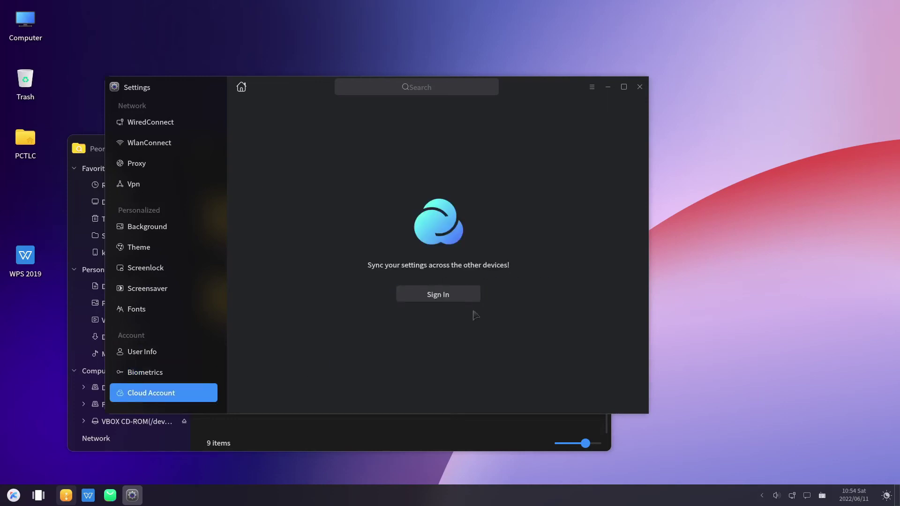
Step: Browse the Date, Area, Auto Boot, Default App and Search pages, then close Settings
scroll(165, 322, down, 1)
scroll(165, 322, down, 1)
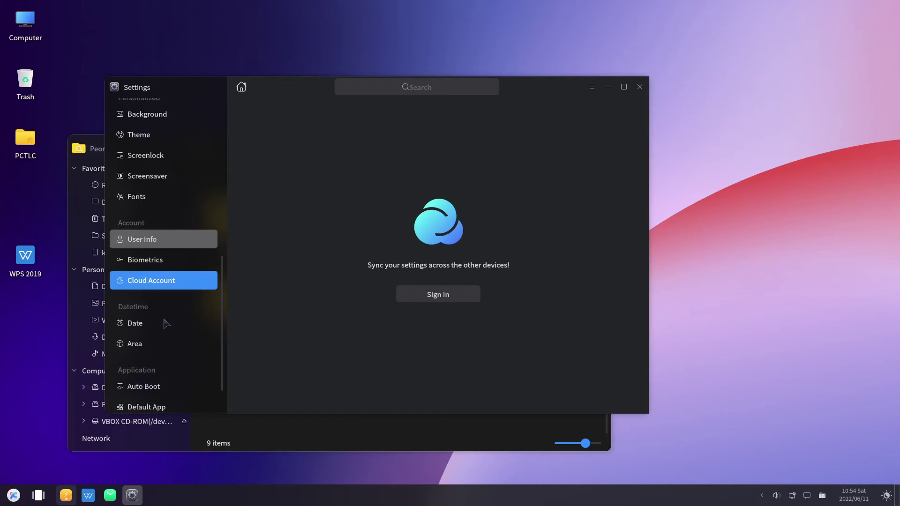
click(155, 322)
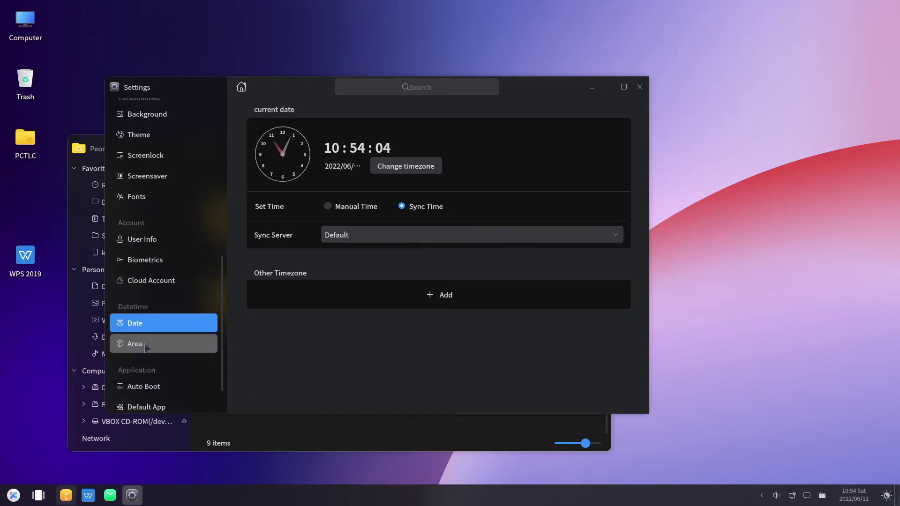
click(146, 347)
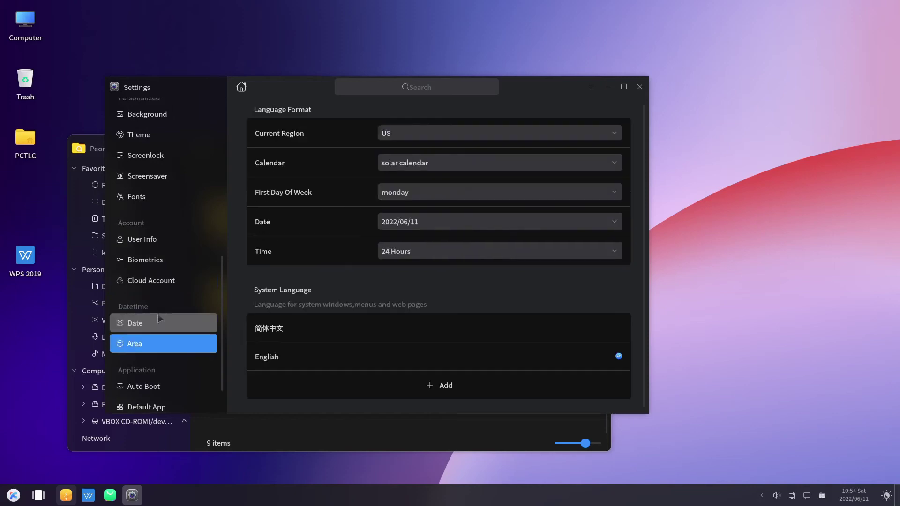
scroll(160, 319, down, 1)
click(150, 339)
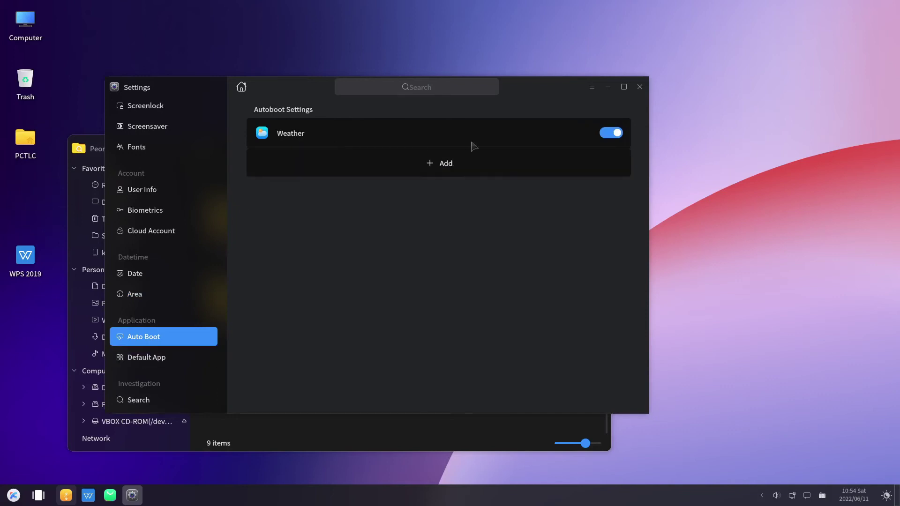
click(173, 355)
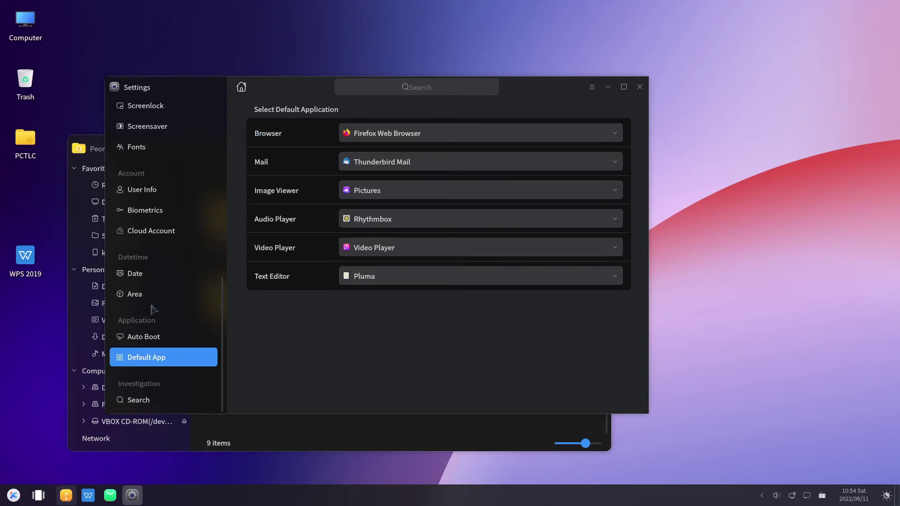
click(141, 400)
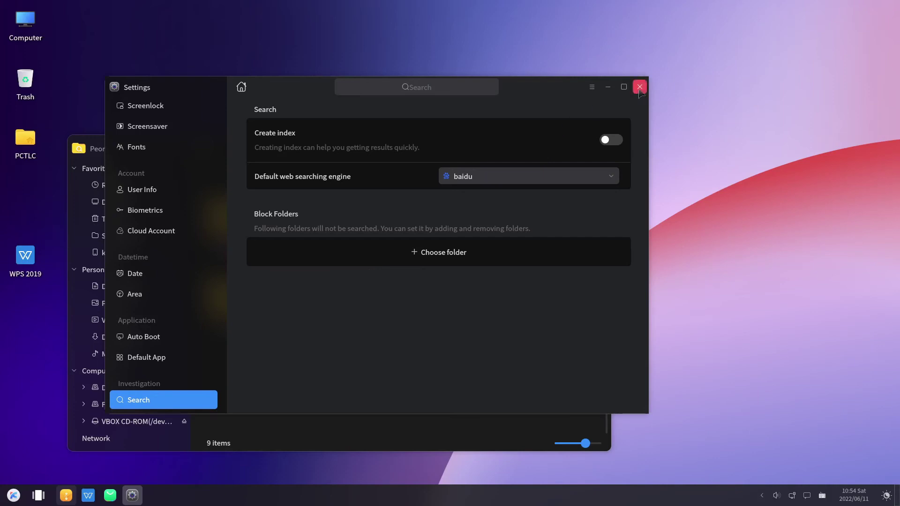
click(639, 88)
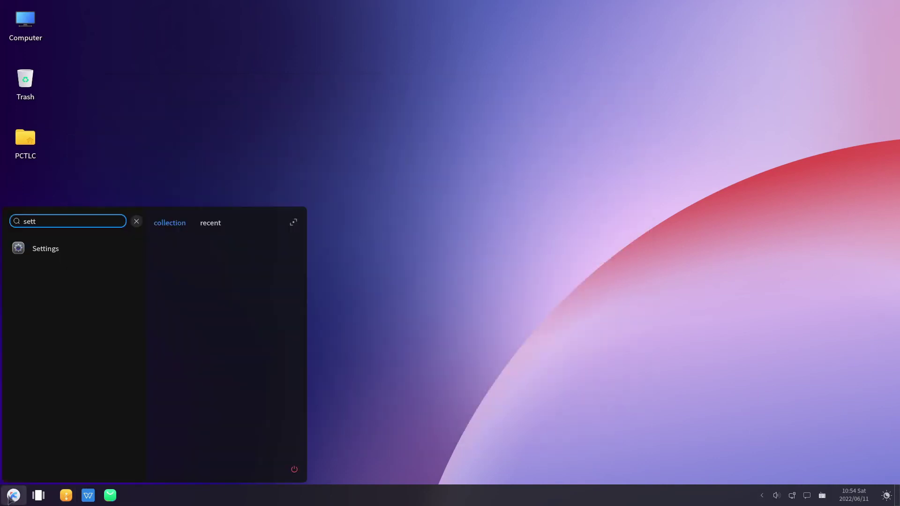
Step: Launch the Software Store by searching 'soft' in the start menu and show its Software section
key(BackSpace)
key(BackSpace)
key(BackSpace)
text(oftw)
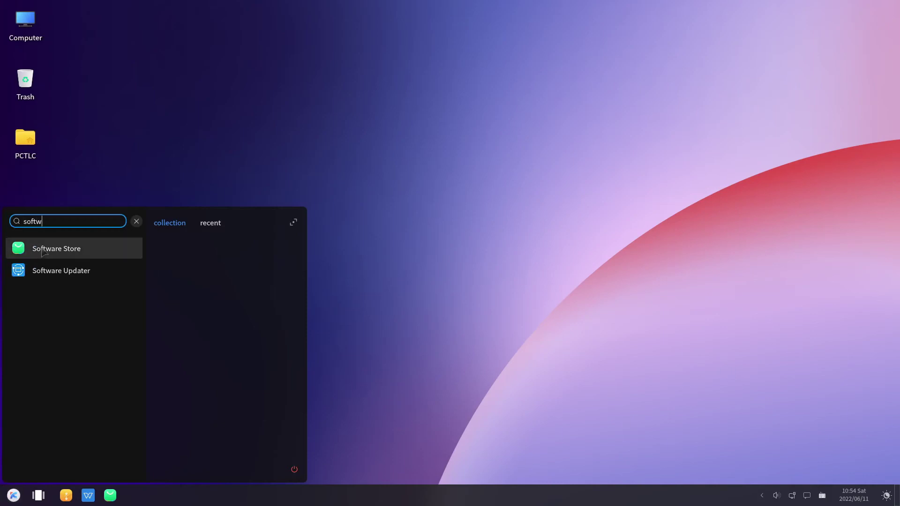
key(Return)
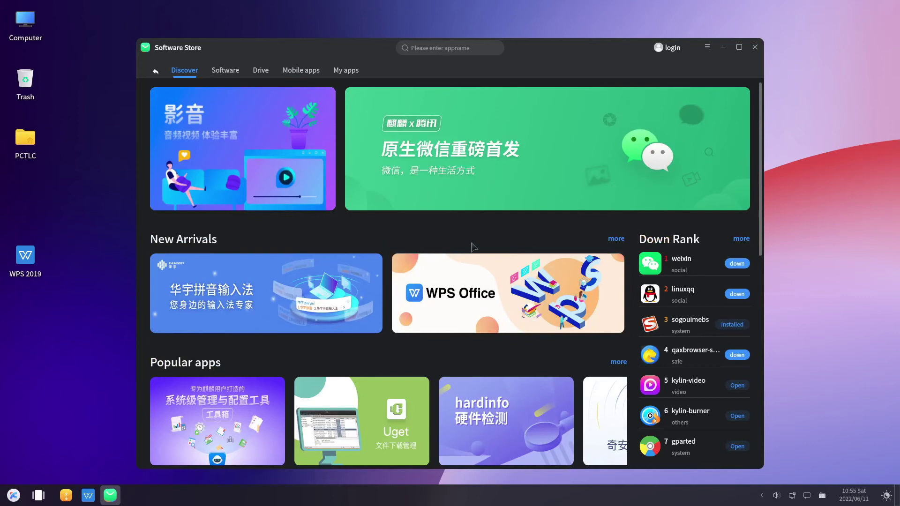
click(234, 76)
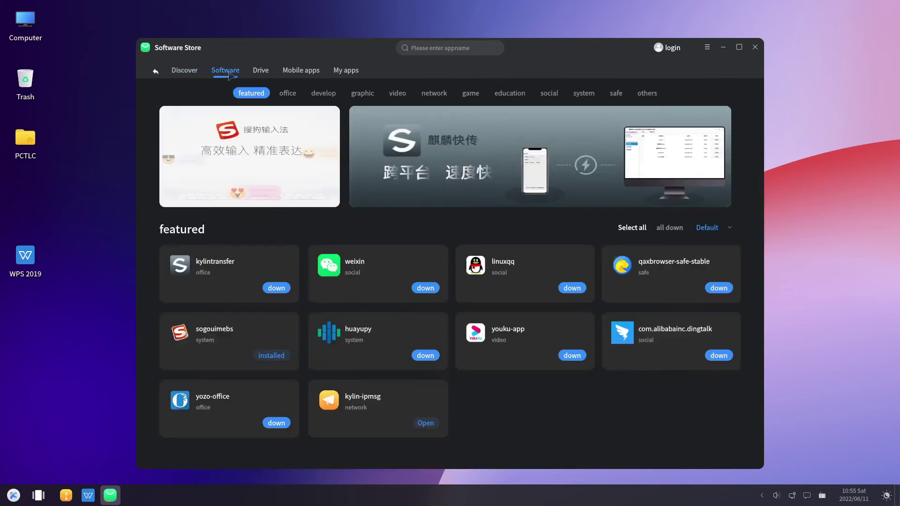
Step: Browse the Office, Develop, Graphic, Video, Network, Game, Education, Social, System, Safe and Others categories
scroll(385, 238, down, 3)
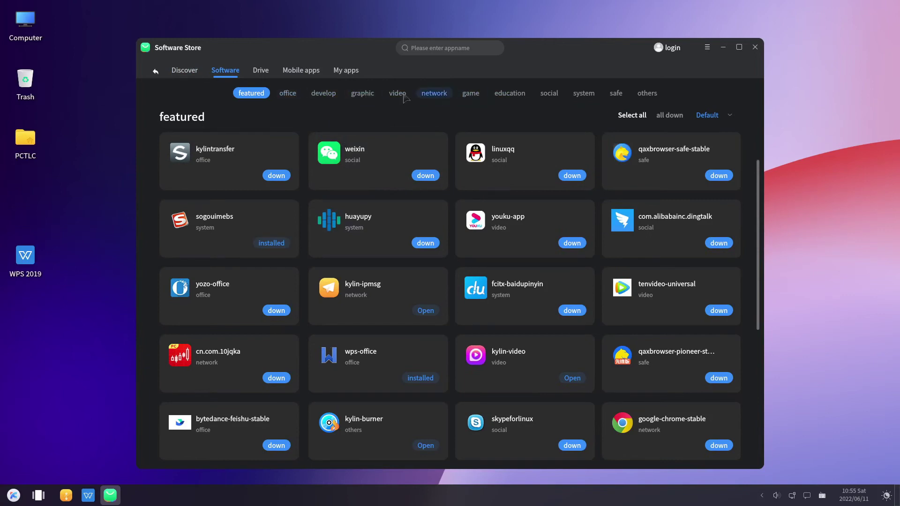
click(289, 93)
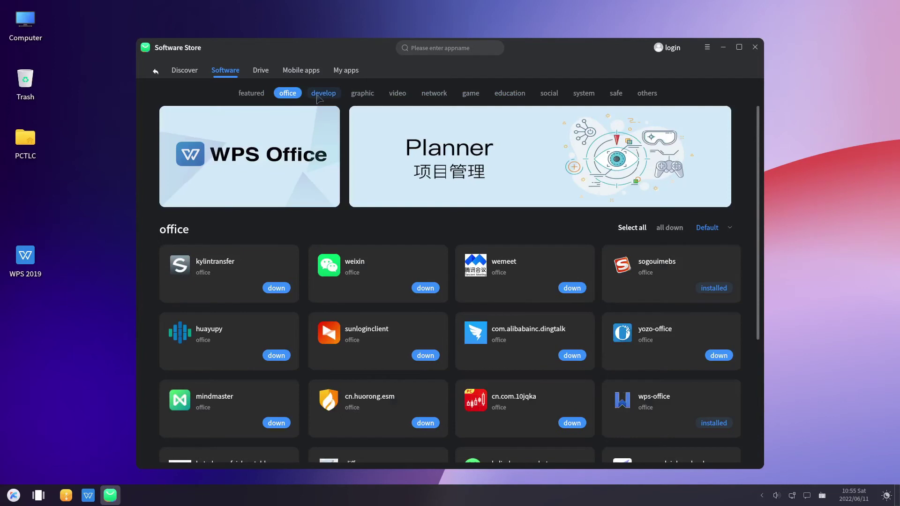
scroll(310, 161, down, 5)
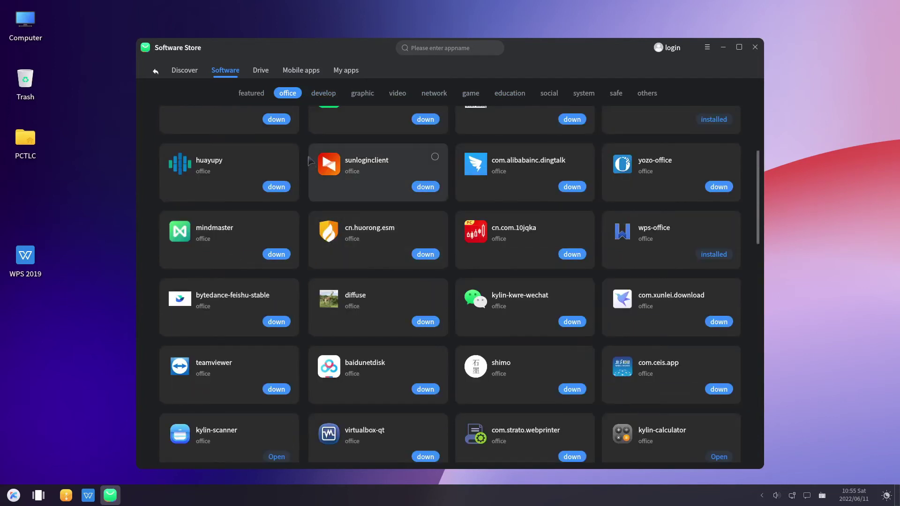
click(324, 94)
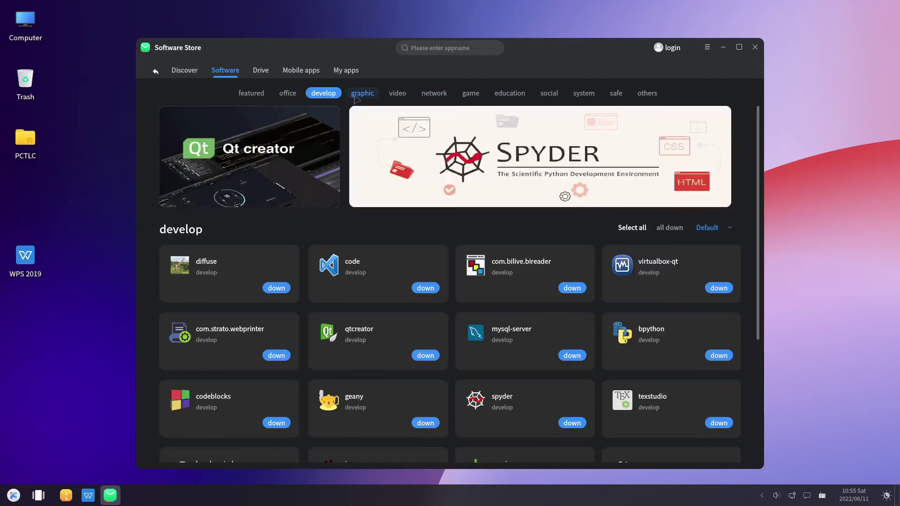
click(363, 96)
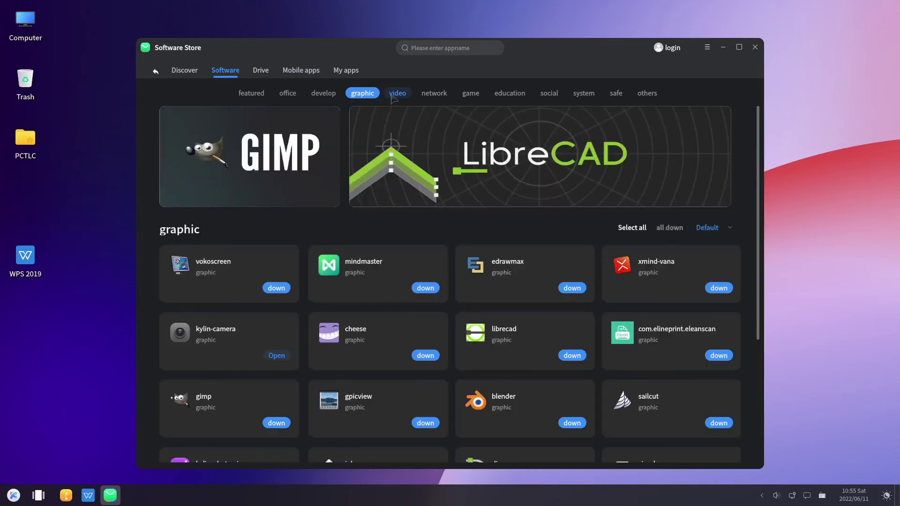
click(394, 96)
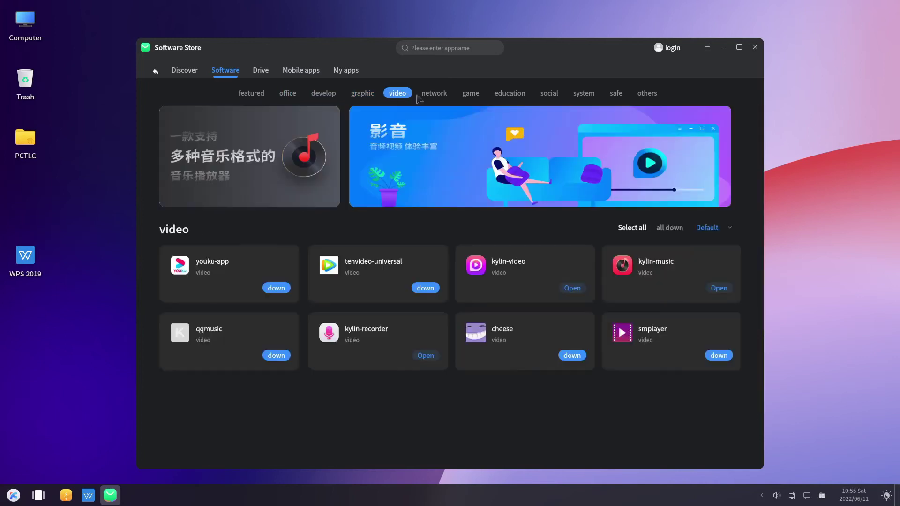
click(442, 97)
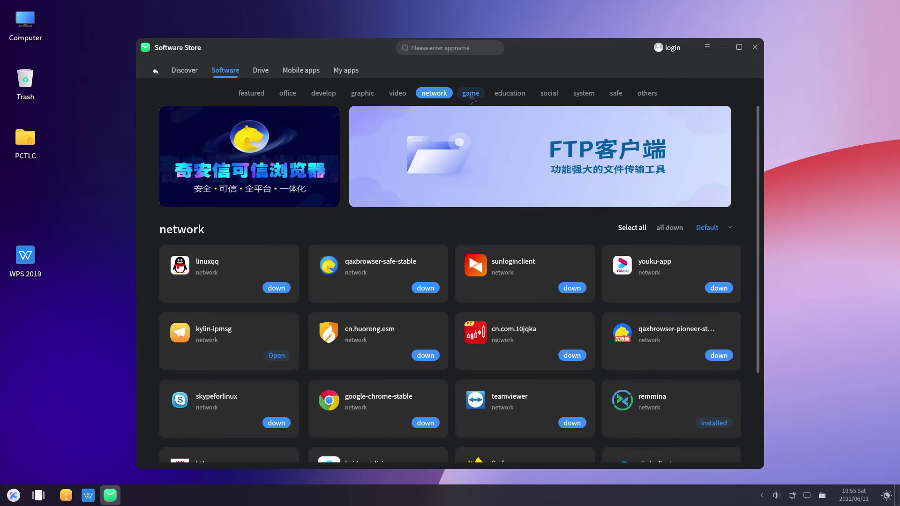
click(473, 96)
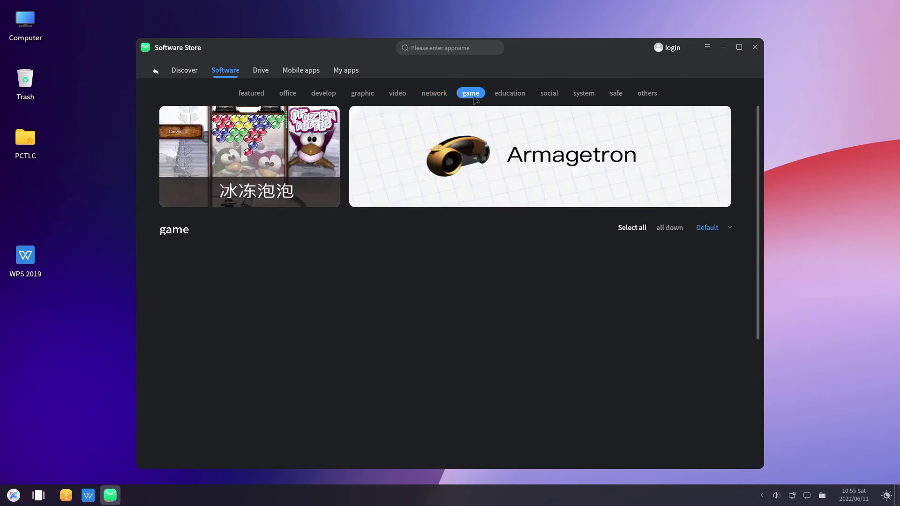
click(502, 96)
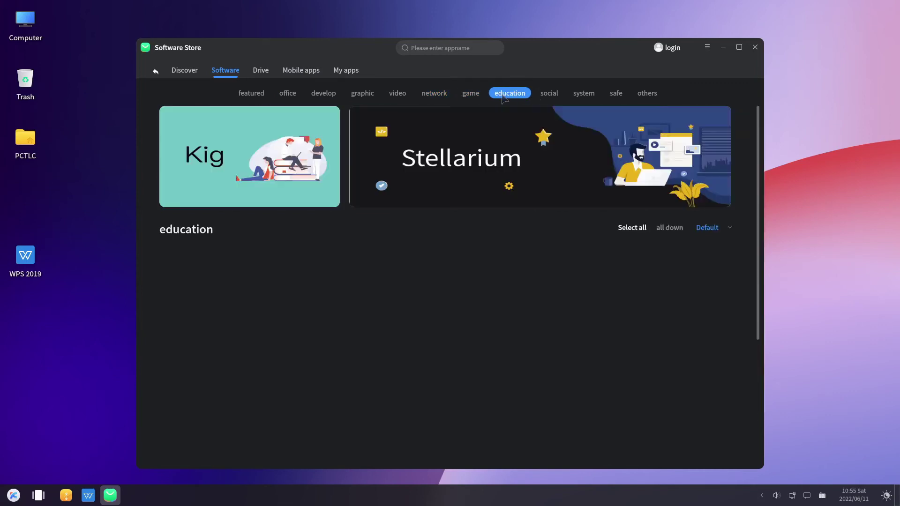
click(553, 95)
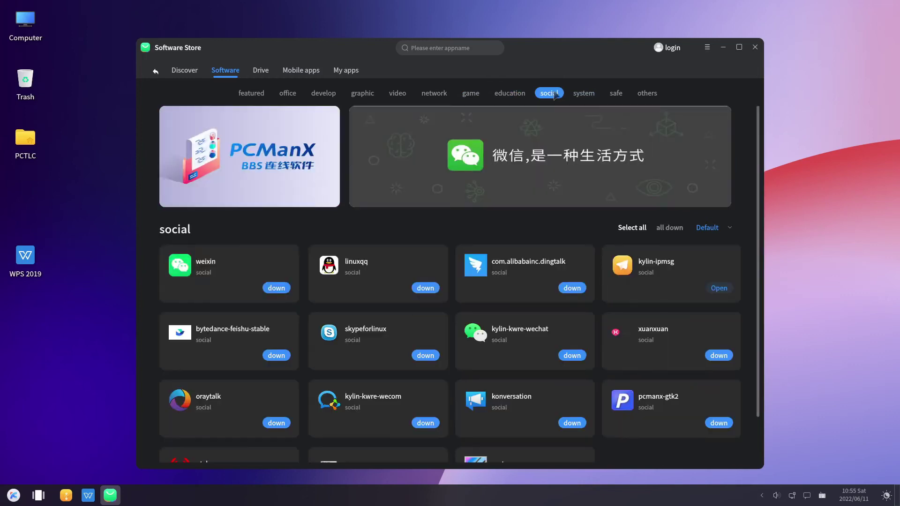
click(586, 95)
click(616, 95)
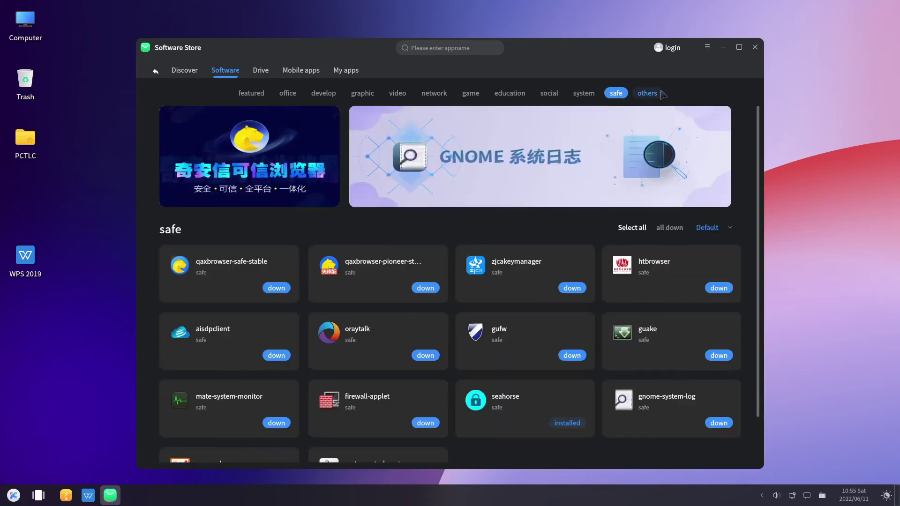
click(661, 93)
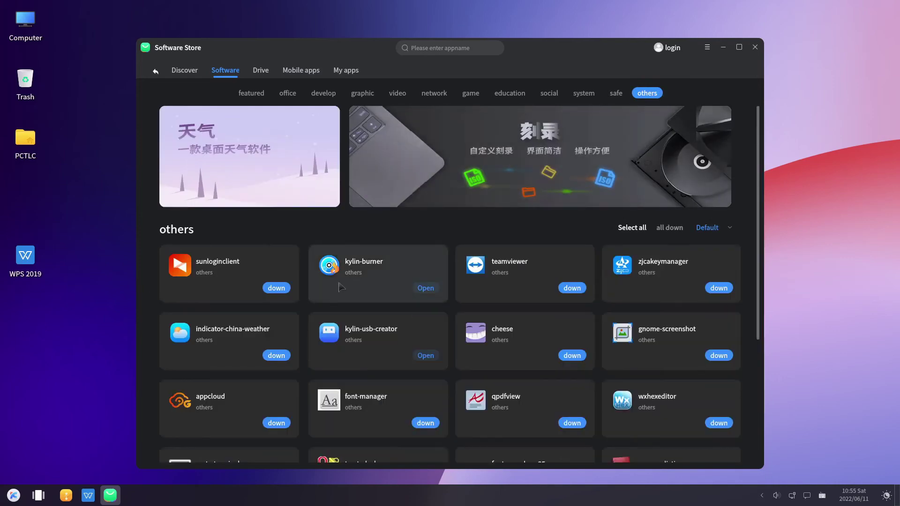
Step: Return to the Game category and scroll through its app list
scroll(341, 286, down, 4)
scroll(339, 284, up, 4)
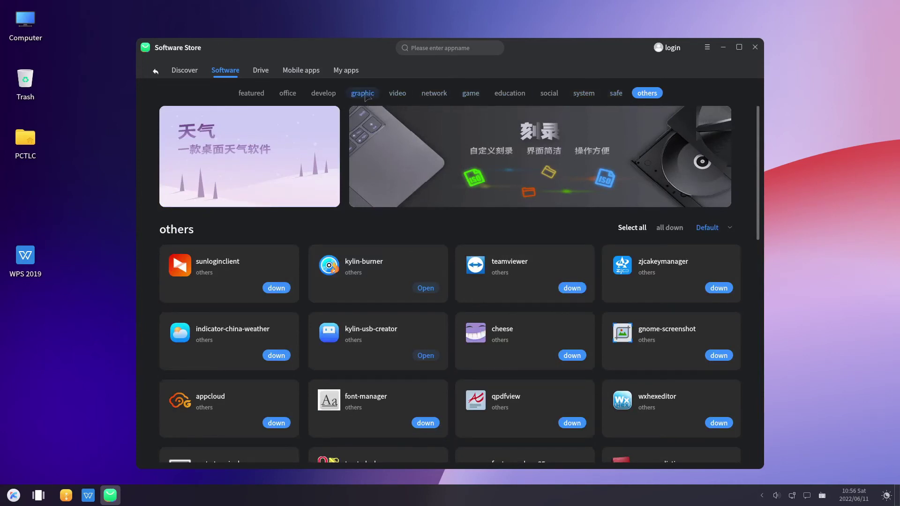
click(470, 95)
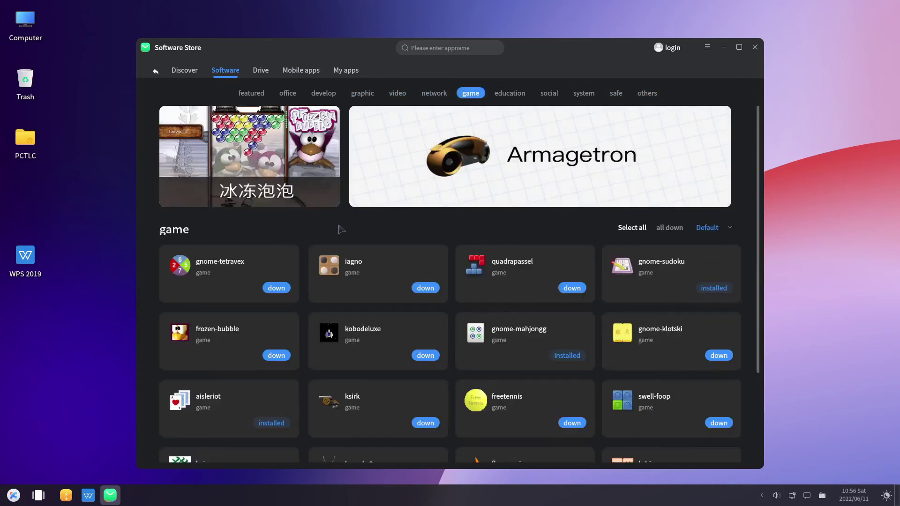
scroll(353, 265, down, 4)
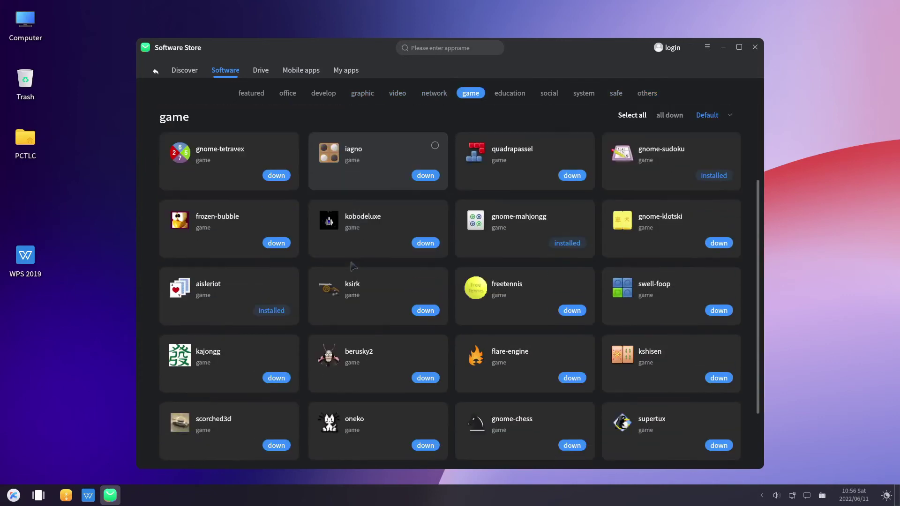
scroll(352, 266, down, 10)
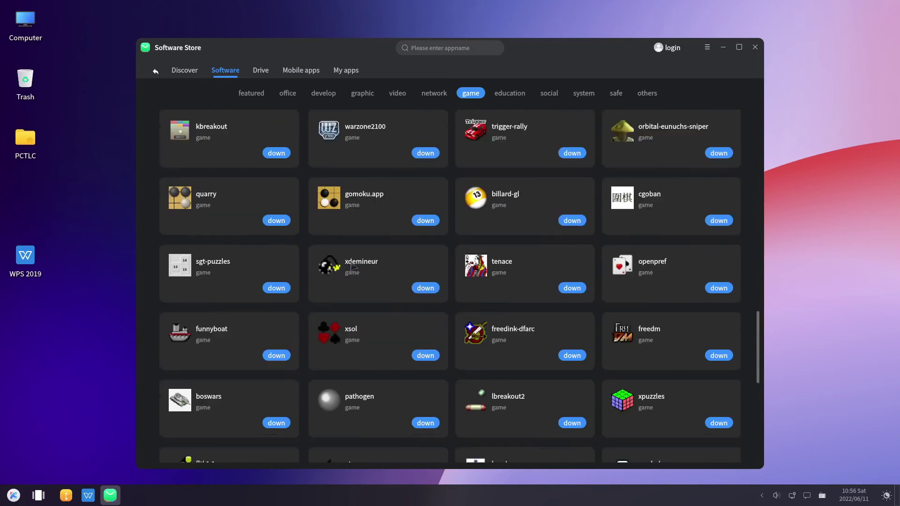
scroll(353, 266, down, 8)
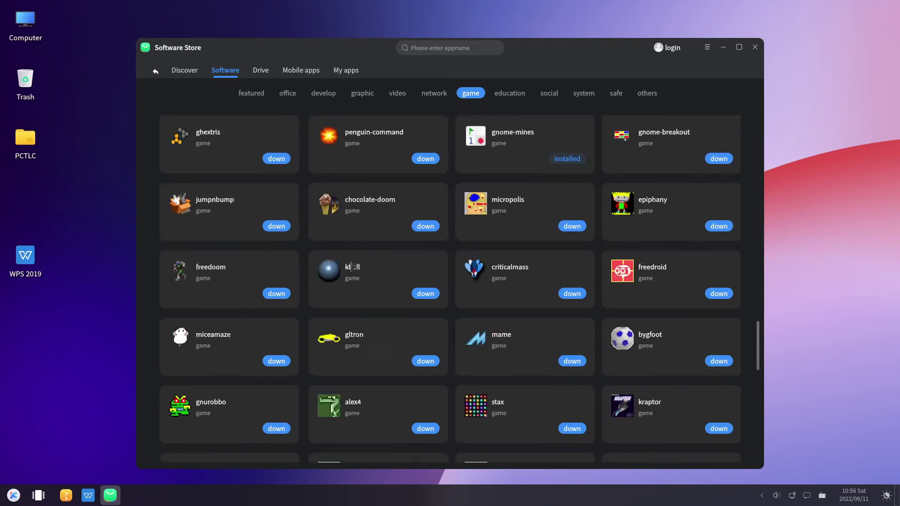
scroll(353, 265, up, 6)
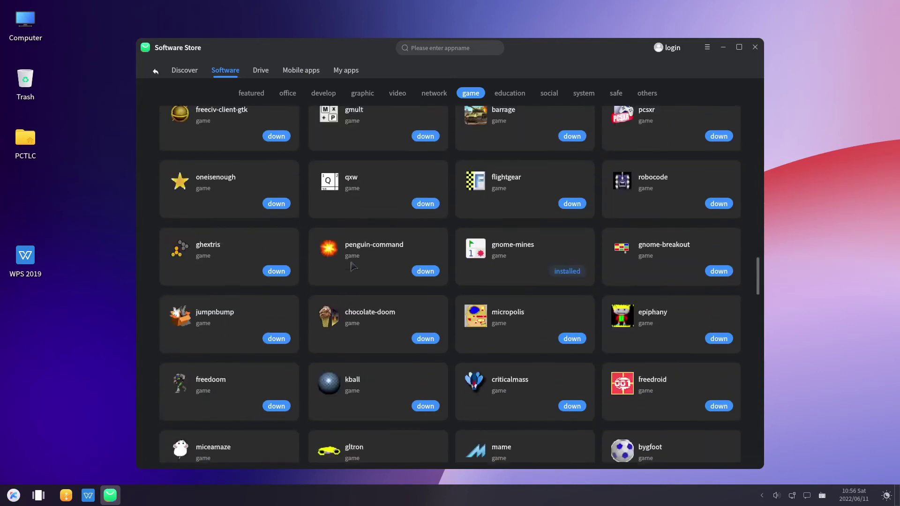
Step: Search the store for 'steam', then clear the search text
click(443, 48)
text(steam)
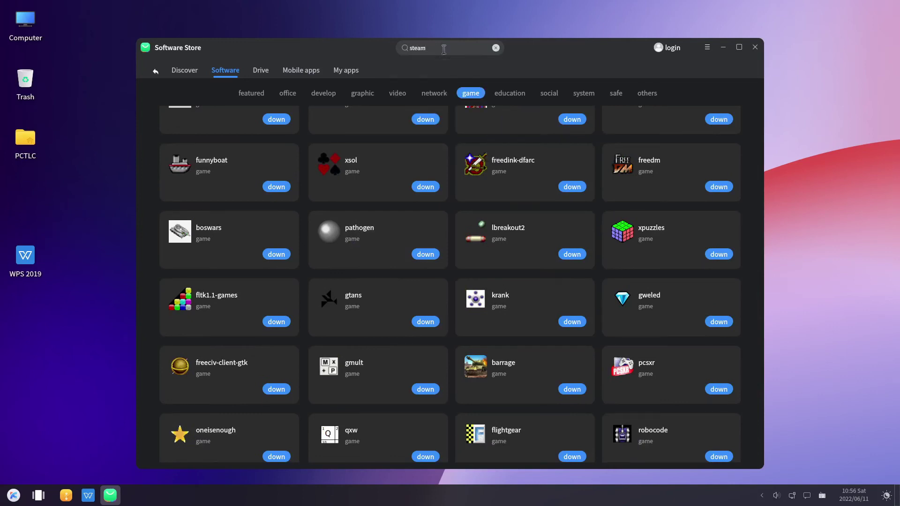
key(Return)
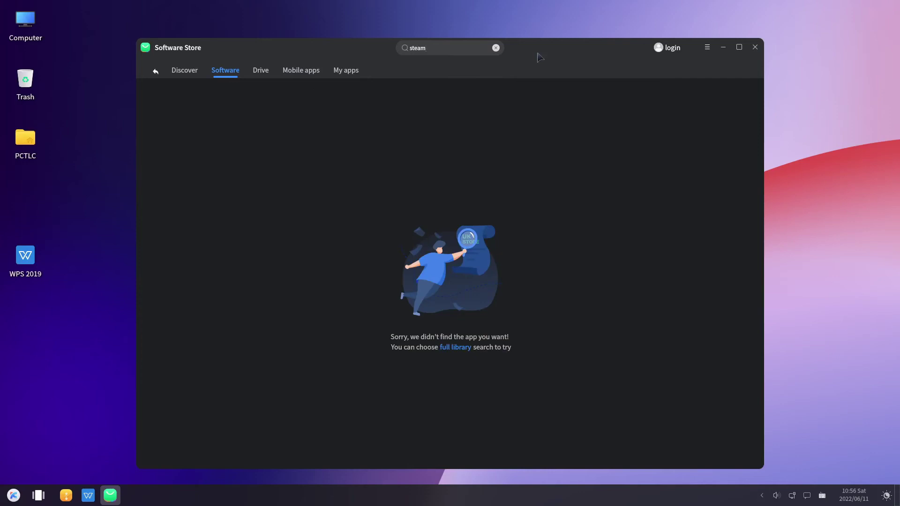
click(495, 47)
Step: Review My apps' Updates and Uninstall lists, then open the taskbar date calendar
click(346, 72)
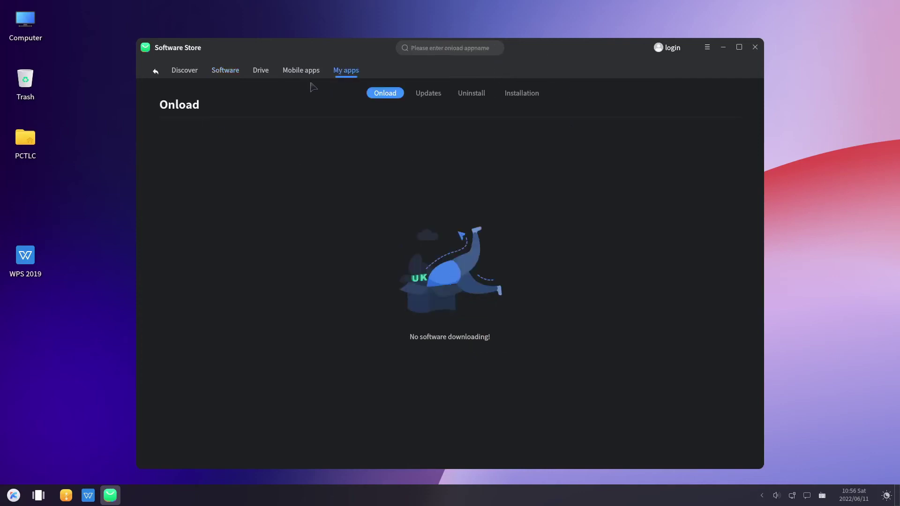
click(427, 93)
click(473, 93)
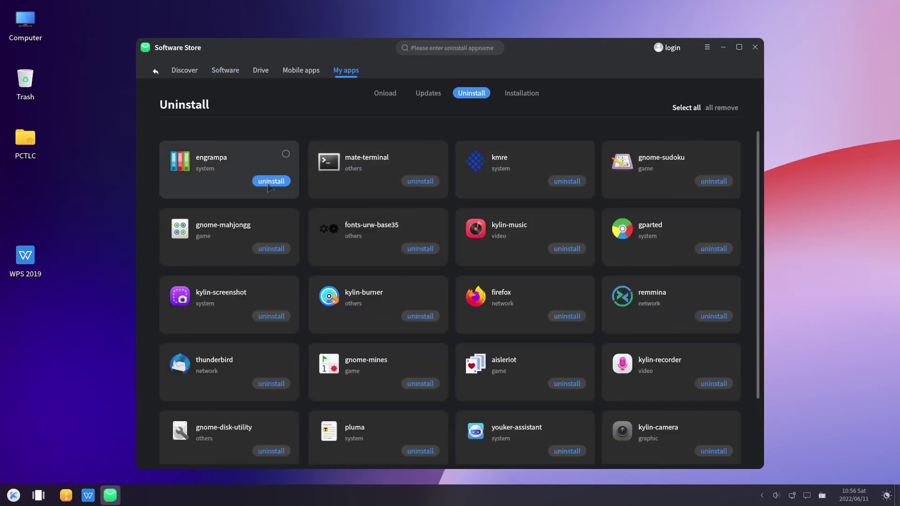
scroll(398, 274, down, 2)
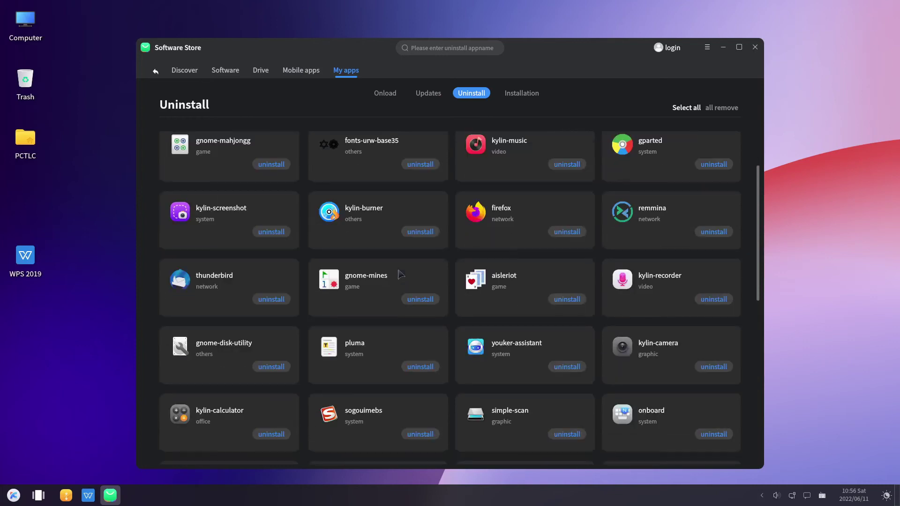
click(854, 494)
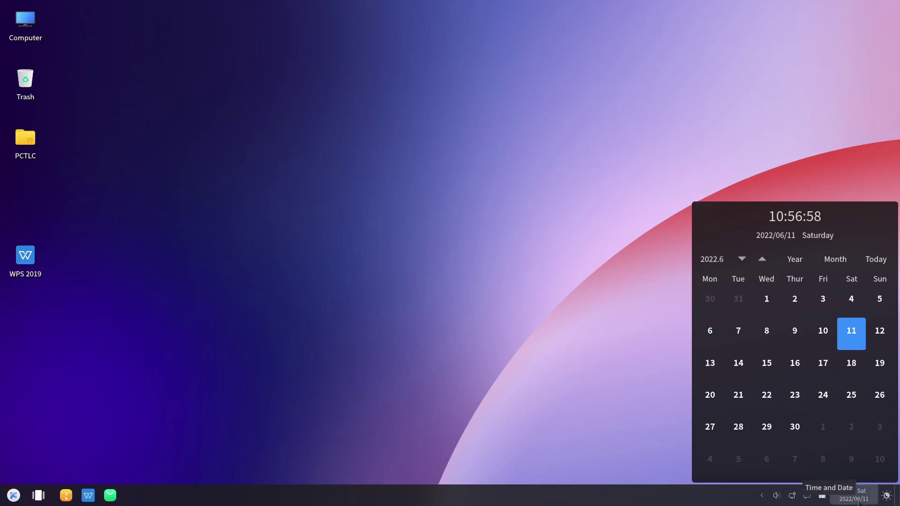
Step: Close the calendar and launch the Software Store by searching 'softw' in the start menu
click(858, 501)
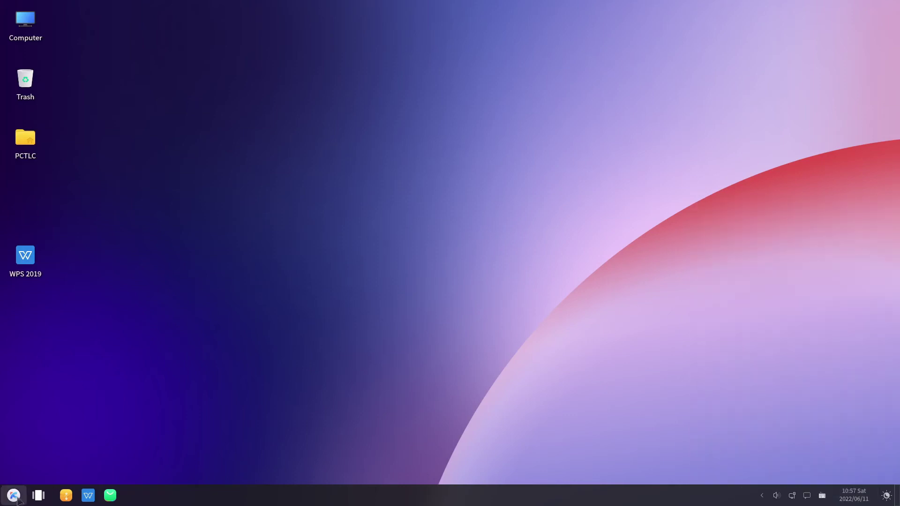
click(14, 495)
text(softw)
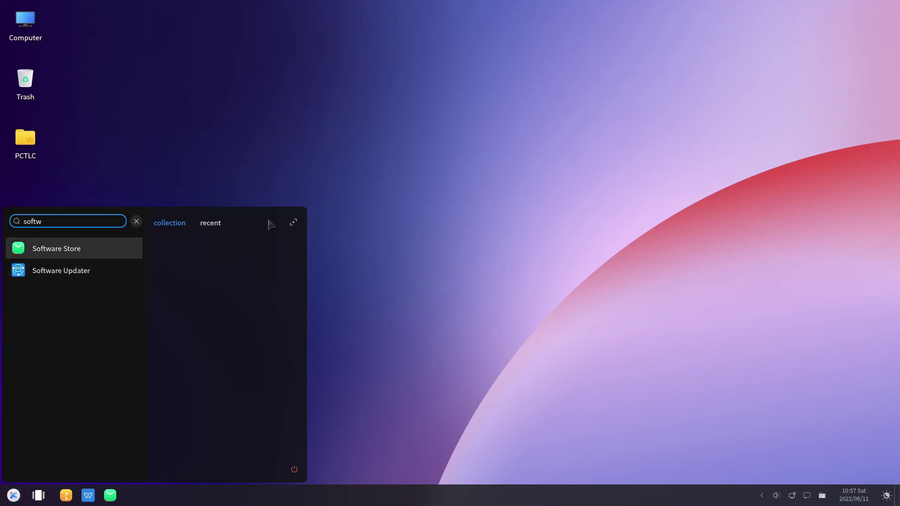
key(Return)
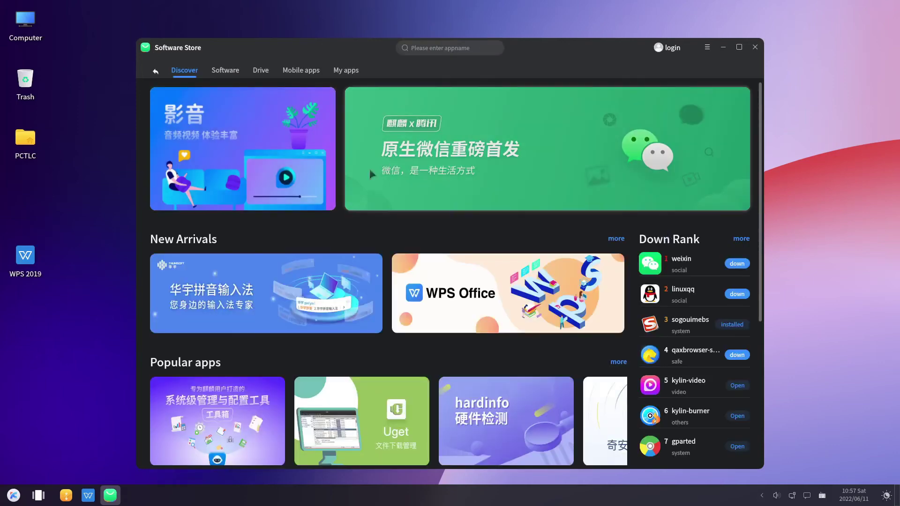
Step: Try searching 'onli' in the start menu, then launch Settings by searching 'set'
click(13, 496)
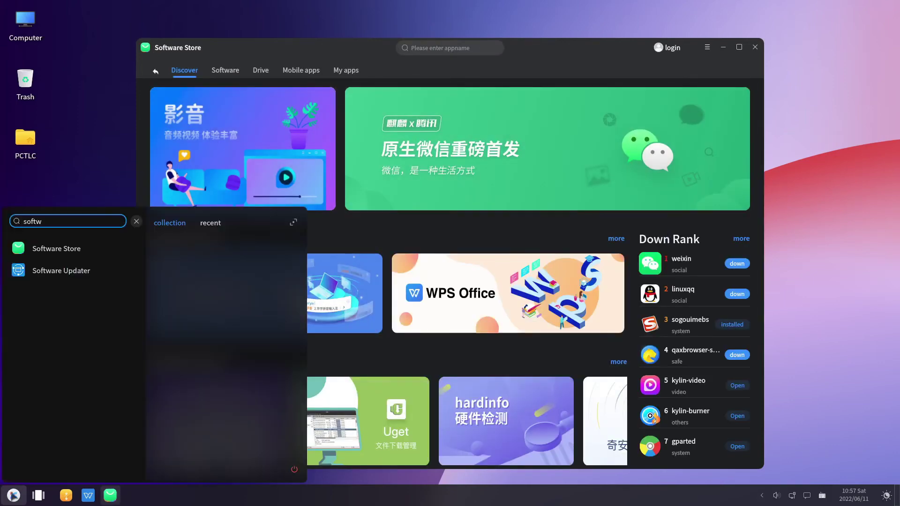
key(ctrl+a)
text(onli)
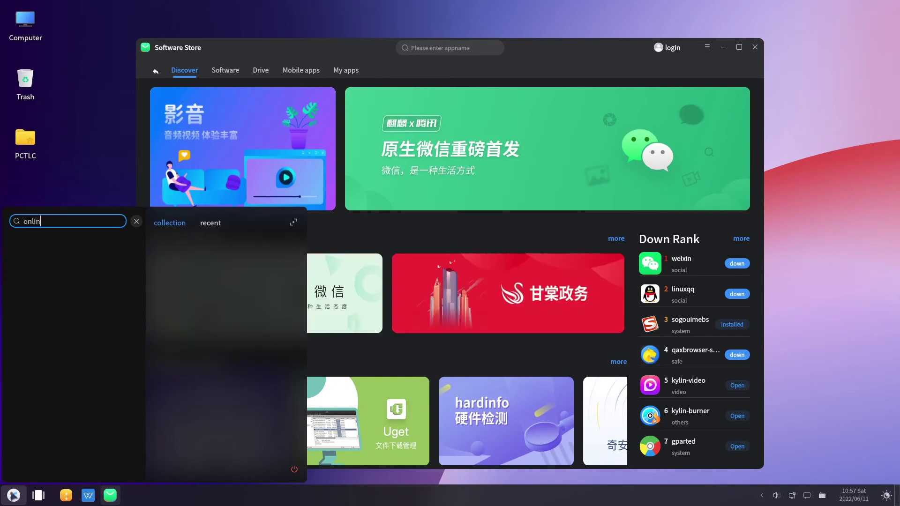
click(13, 496)
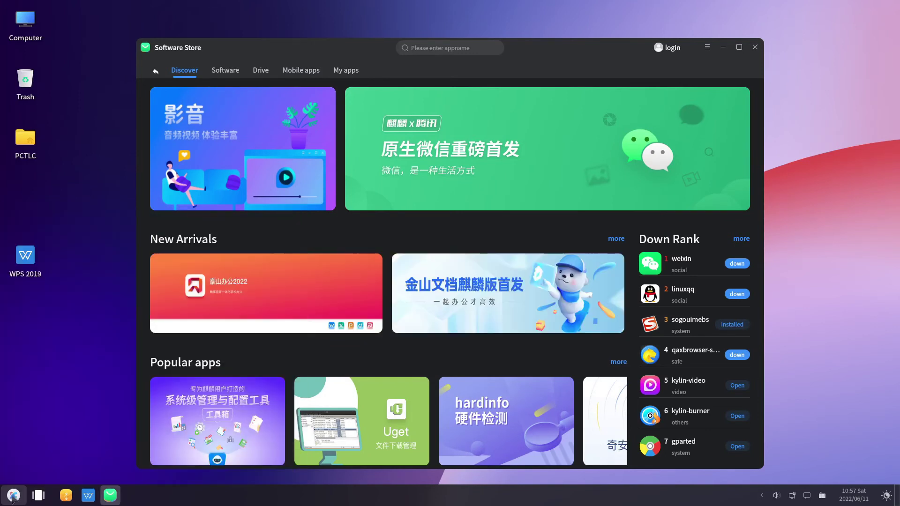
click(13, 496)
text(settin)
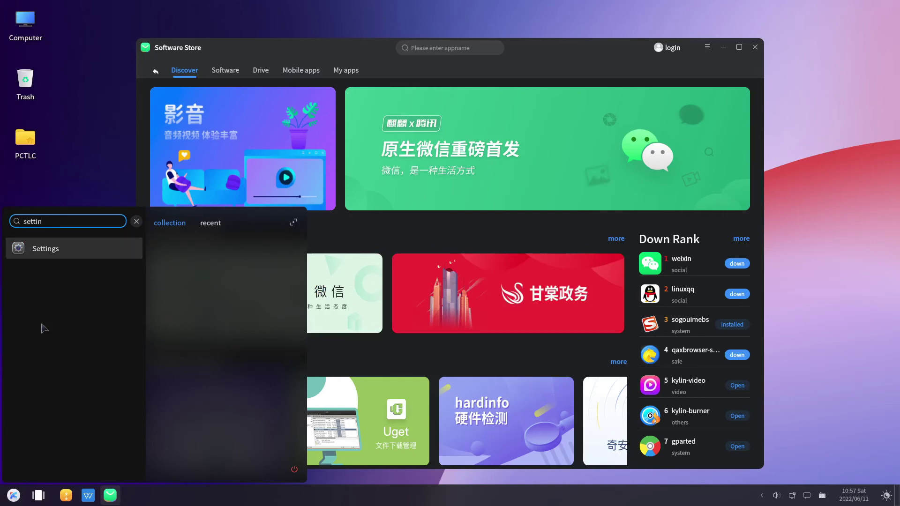
key(Return)
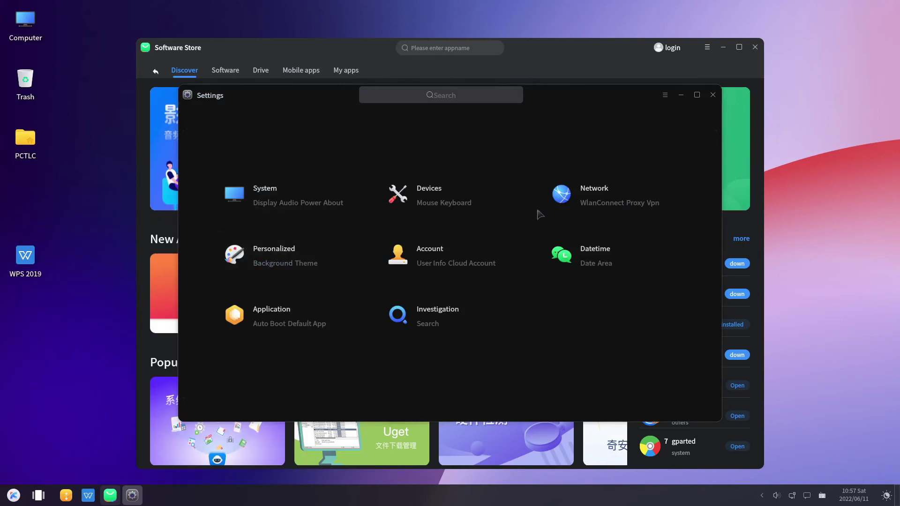
Step: View User Info and Cloud Account, open and dismiss the Kylin ID sign-in, then close Settings
click(421, 252)
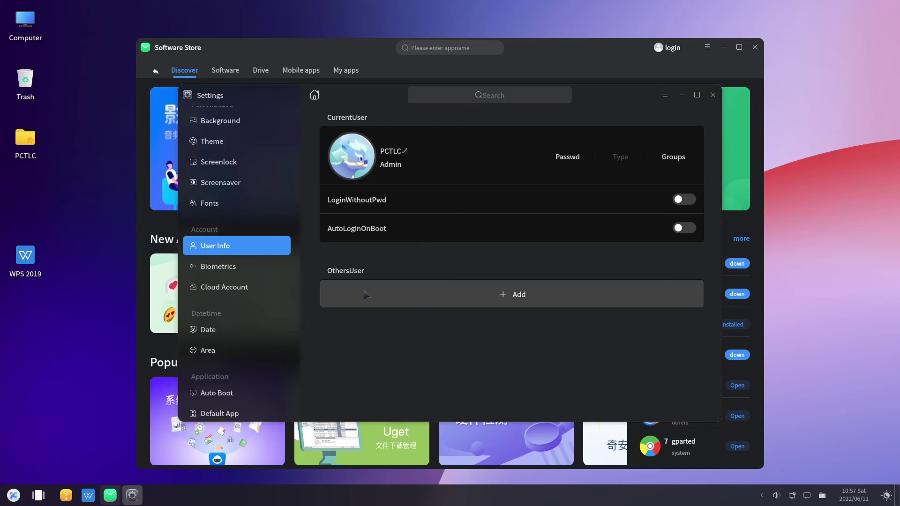
click(224, 287)
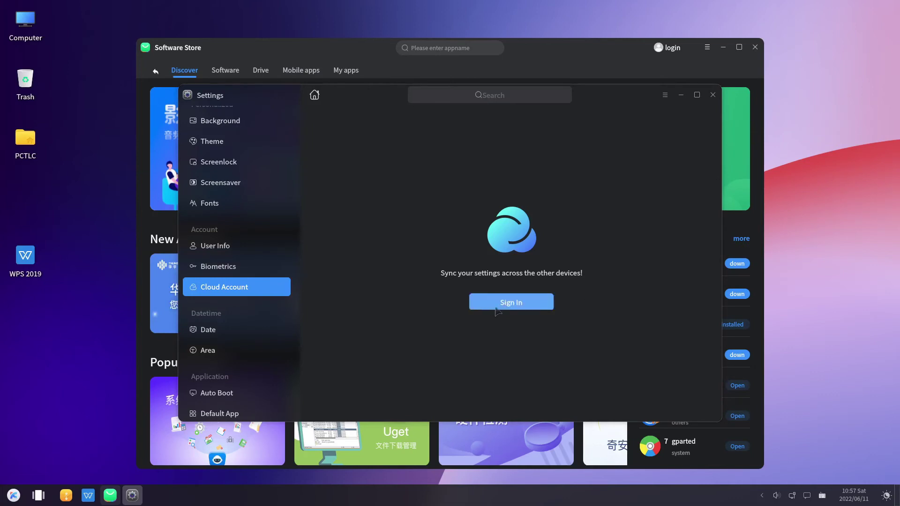
click(498, 307)
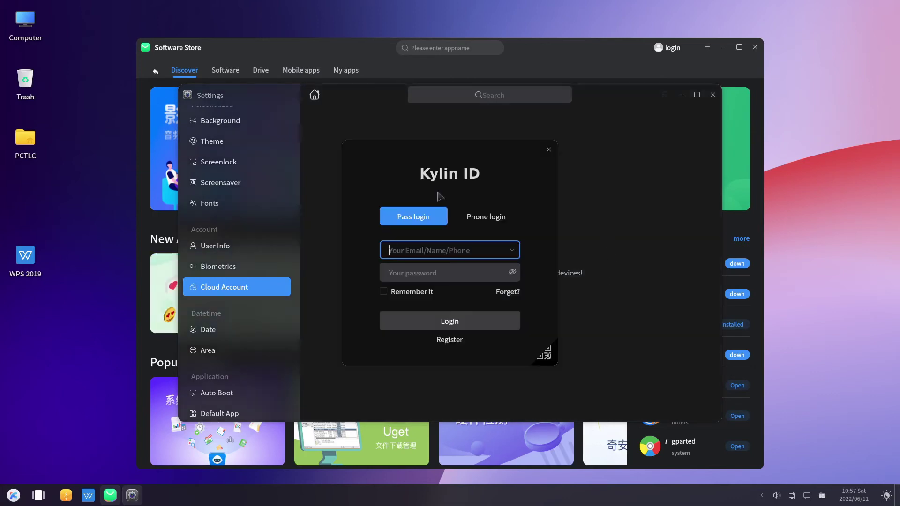
click(549, 149)
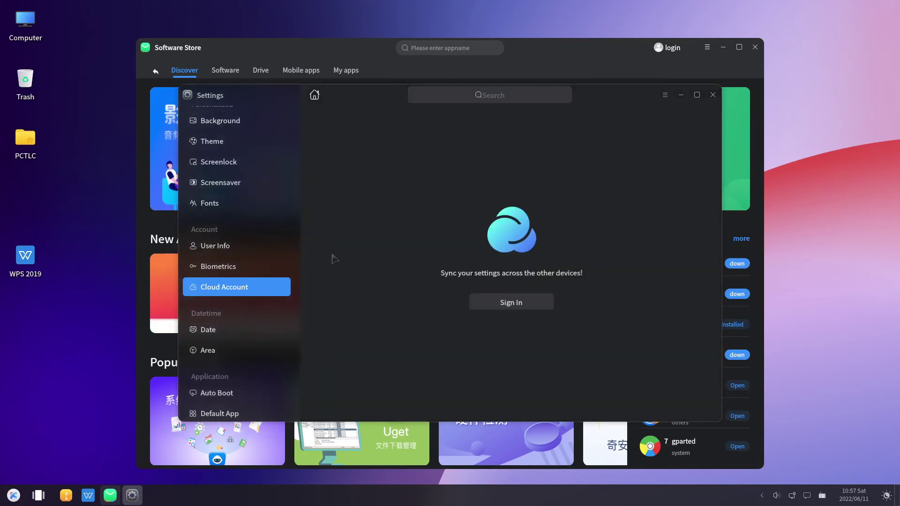
scroll(206, 247, up, 7)
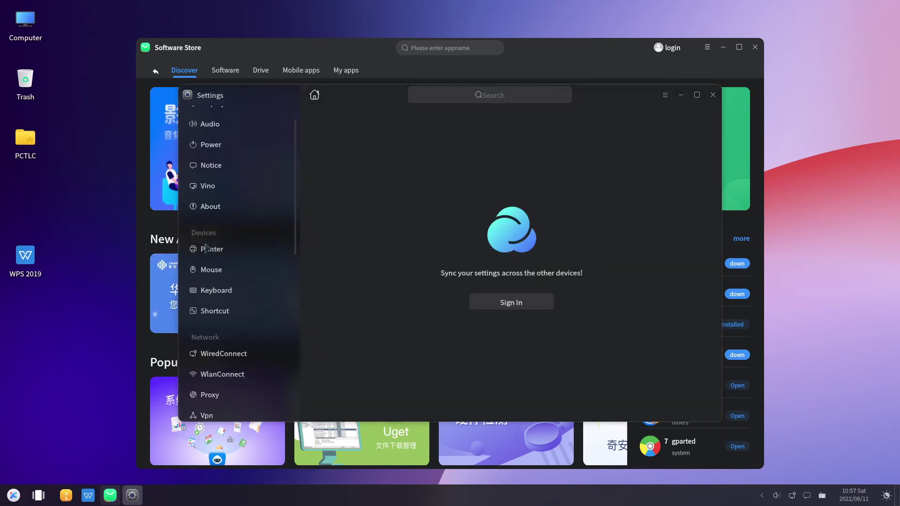
click(712, 95)
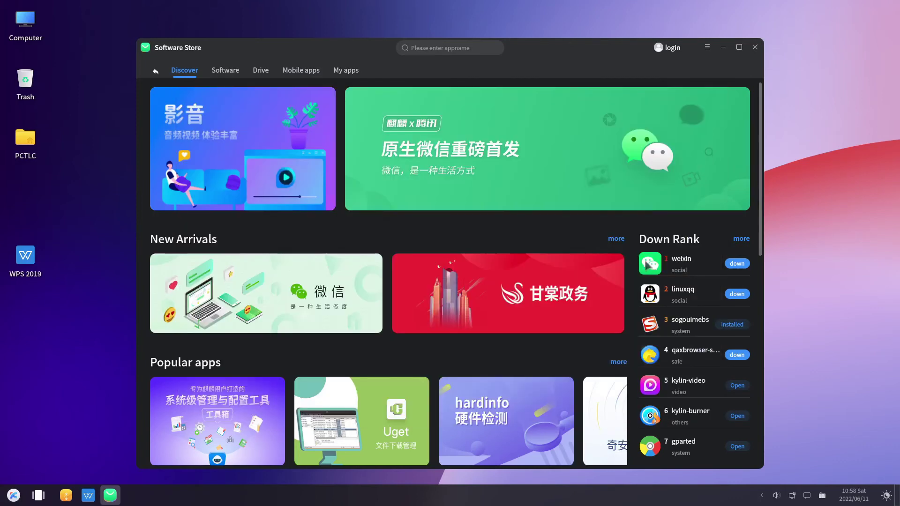
Step: Search the store for 'calendar', then try 'gnome-calen' instead
click(433, 47)
text(cal)
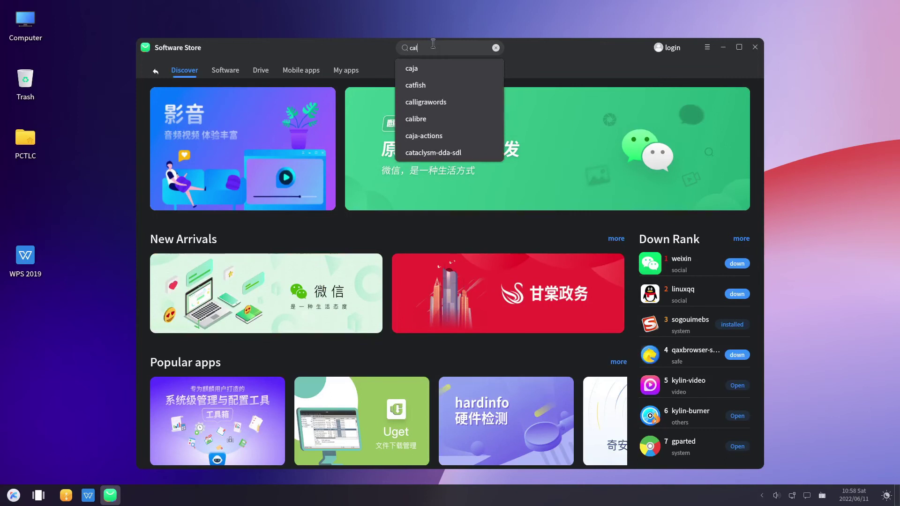
text(endar)
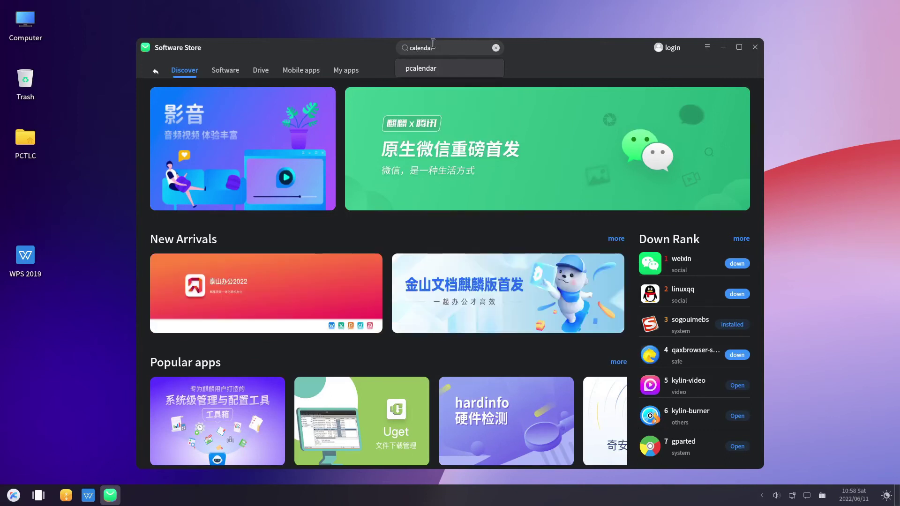
key(Return)
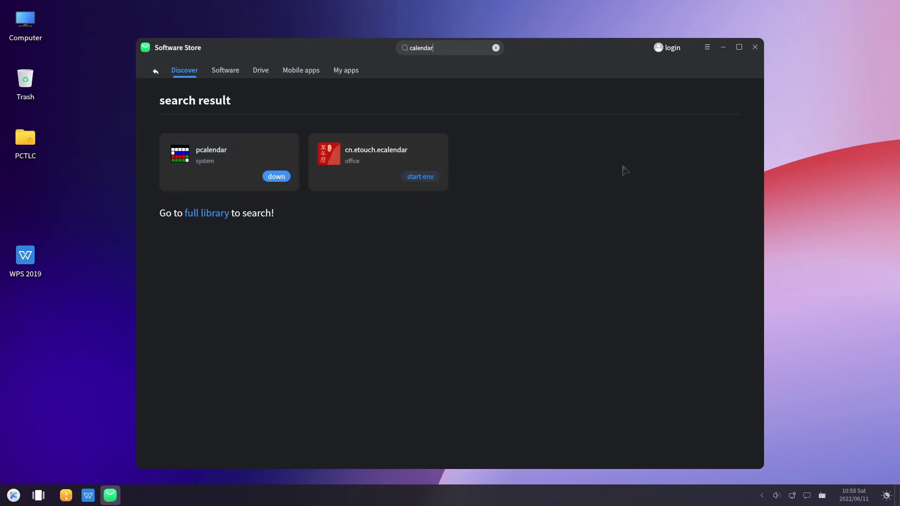
key(BackSpace)
key(BackSpace)
key(BackSpace)
key(BackSpace)
key(BackSpace)
key(BackSpace)
key(BackSpace)
key(BackSpace)
text(gnome)
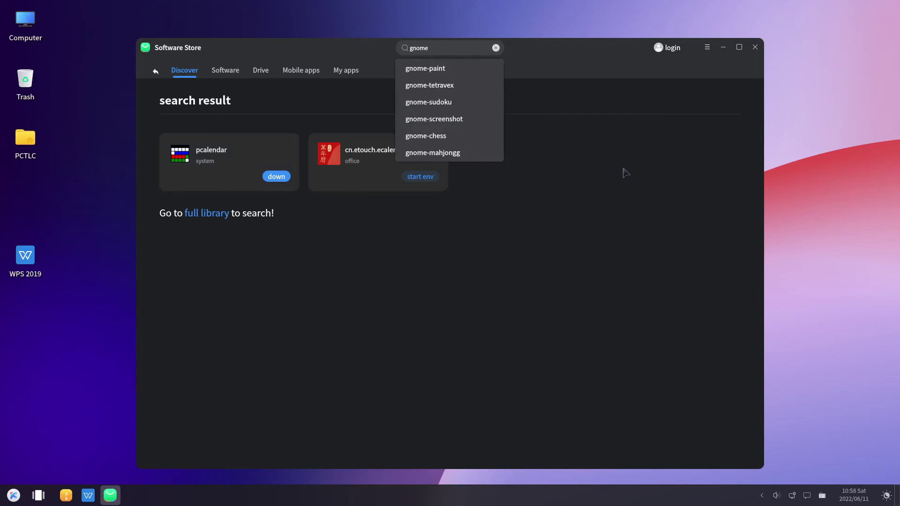
text(-cal)
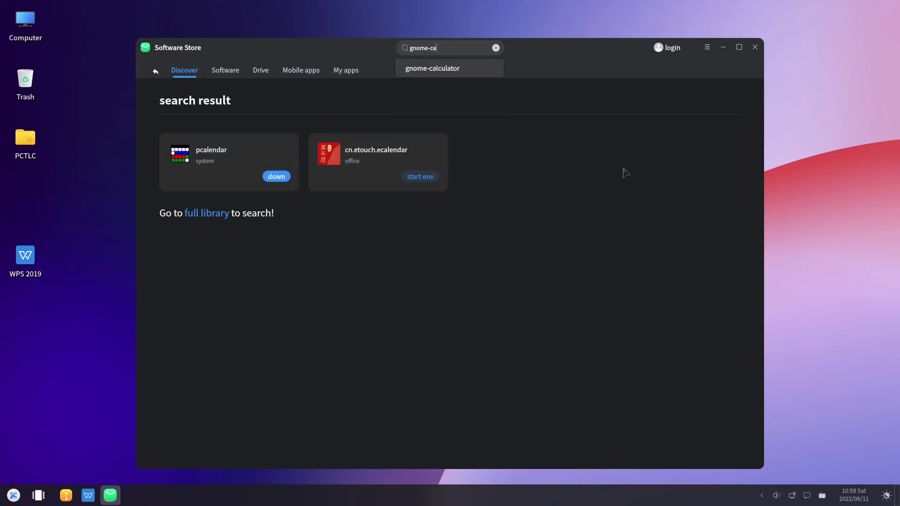
text(en)
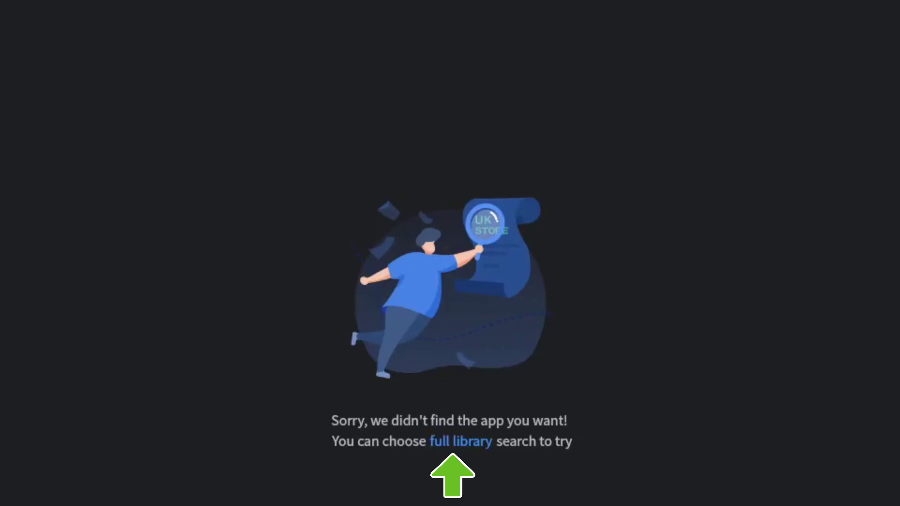
Step: Search 'calend' again and open the full-library results
triple_click(457, 48)
text(c)
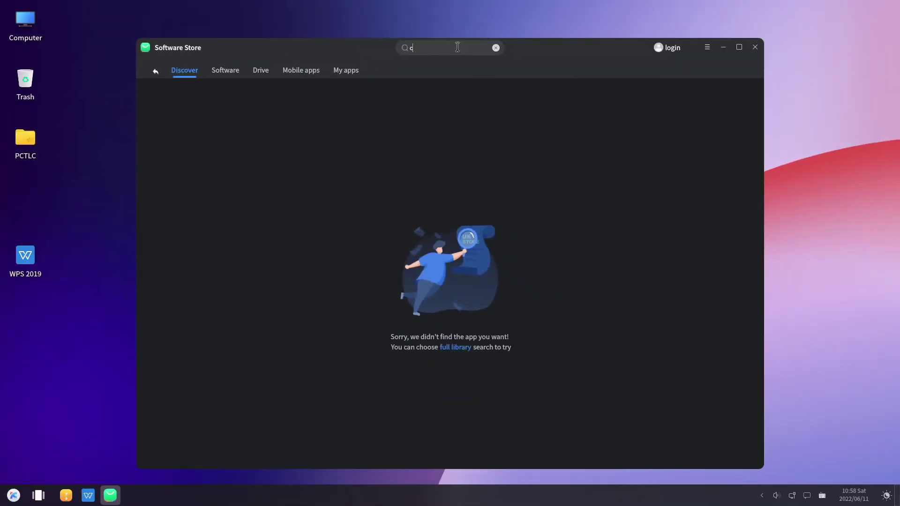
text(alendar)
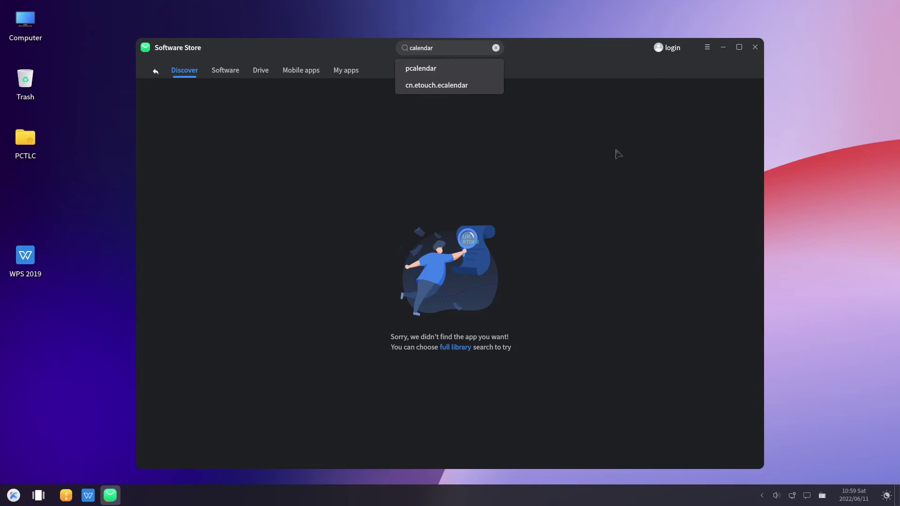
key(Return)
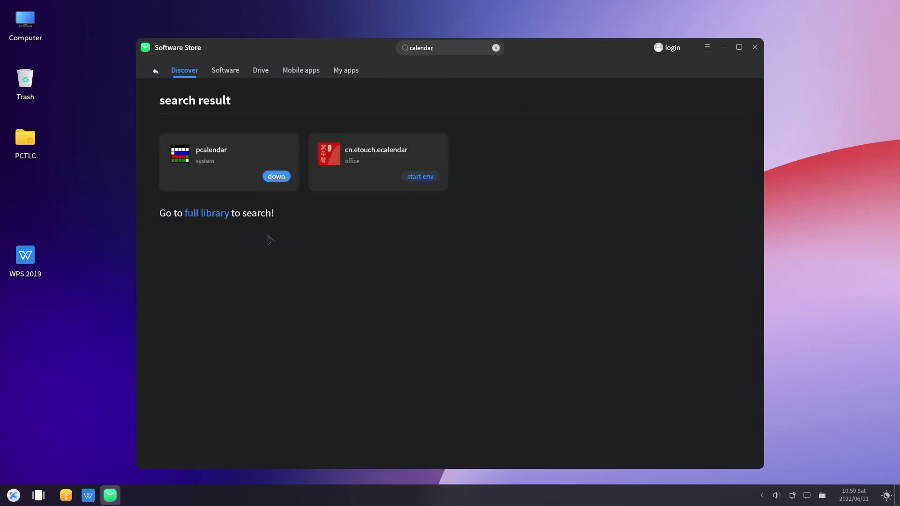
click(207, 213)
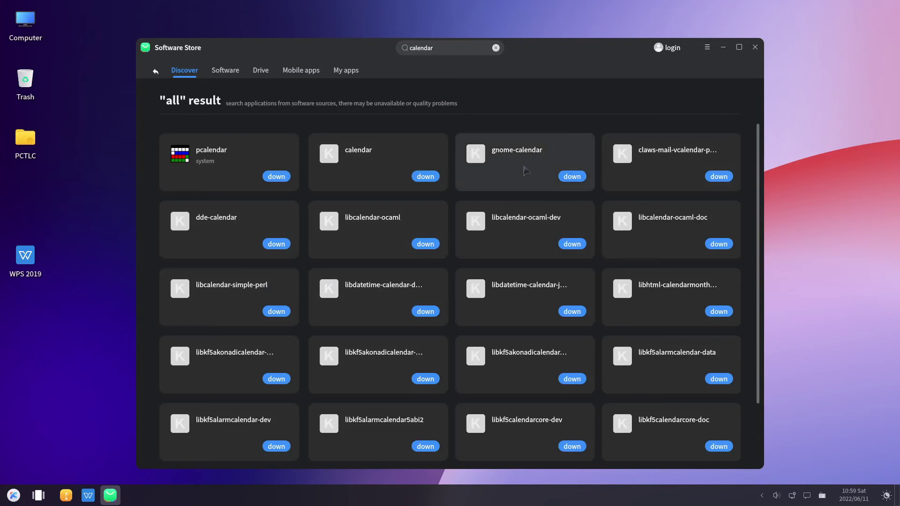
Step: Close the Software Store, minimize the Peony file manager, and restore it from the taskbar
click(754, 47)
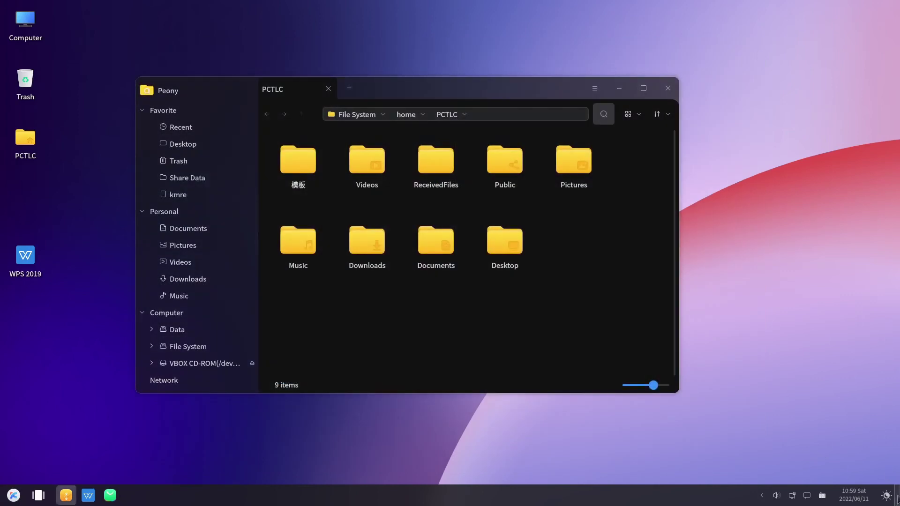
click(896, 498)
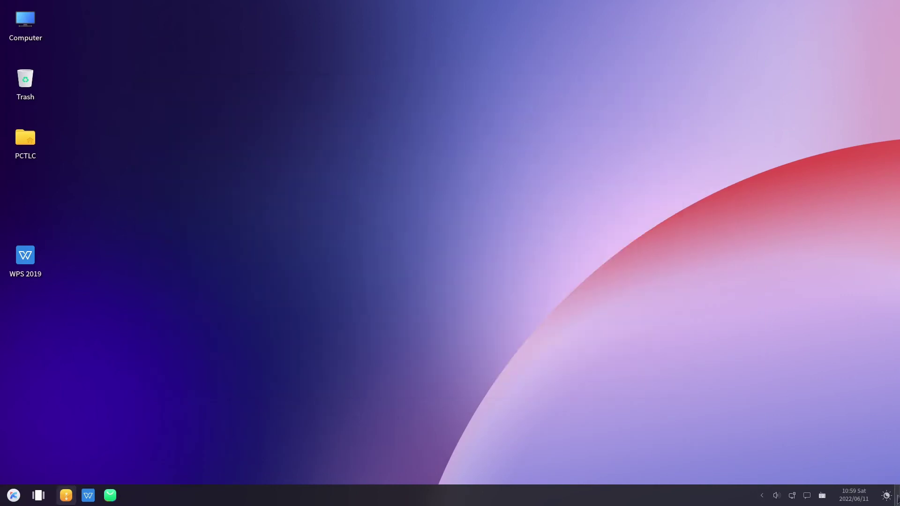
click(66, 495)
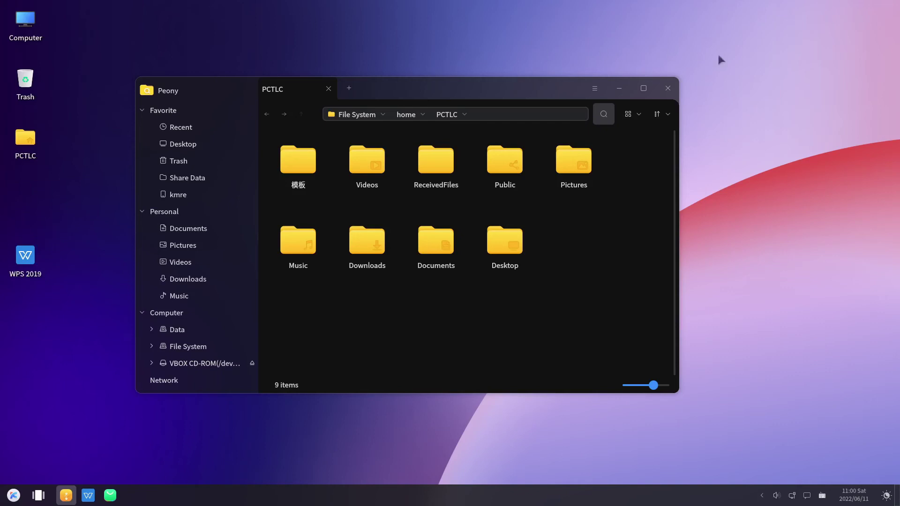
Step: Raise the screen brightness and look at the projection options, keeping Clone Screen
click(807, 496)
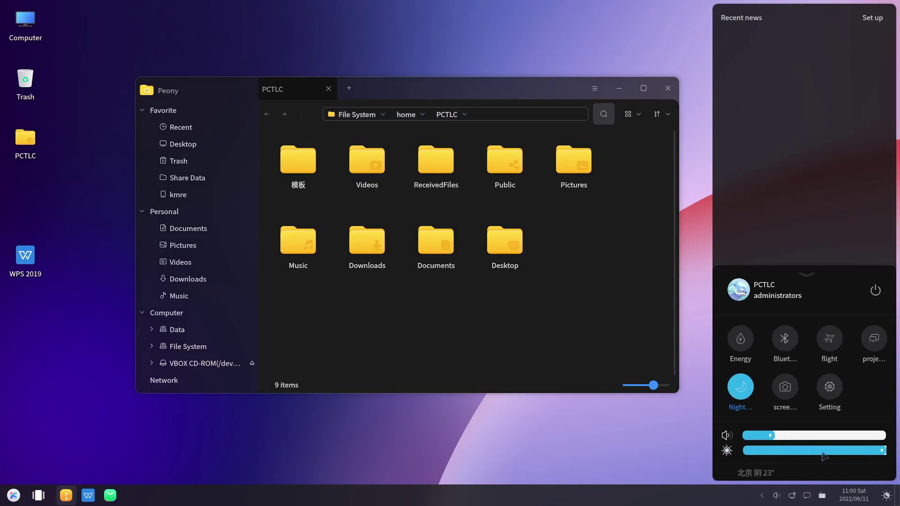
drag(822, 452, 888, 449)
click(874, 339)
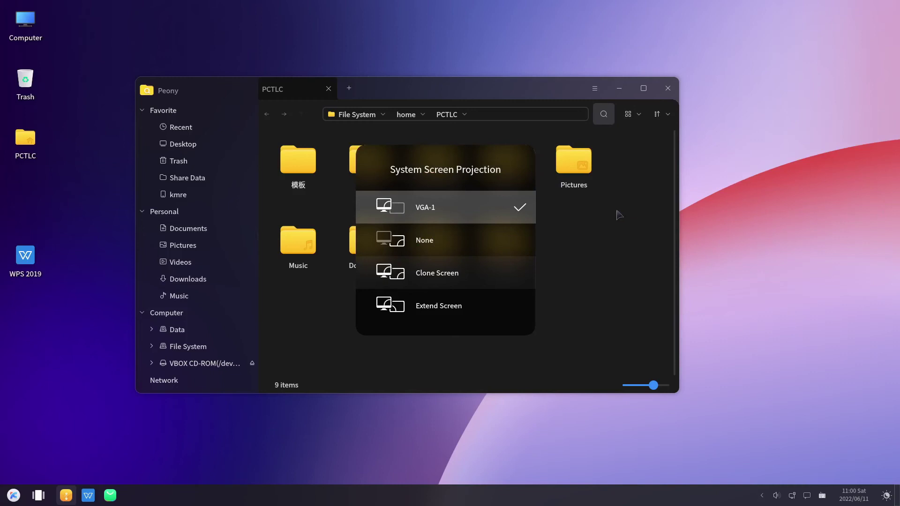
key(Down)
key(Down)
key(Up)
key(Return)
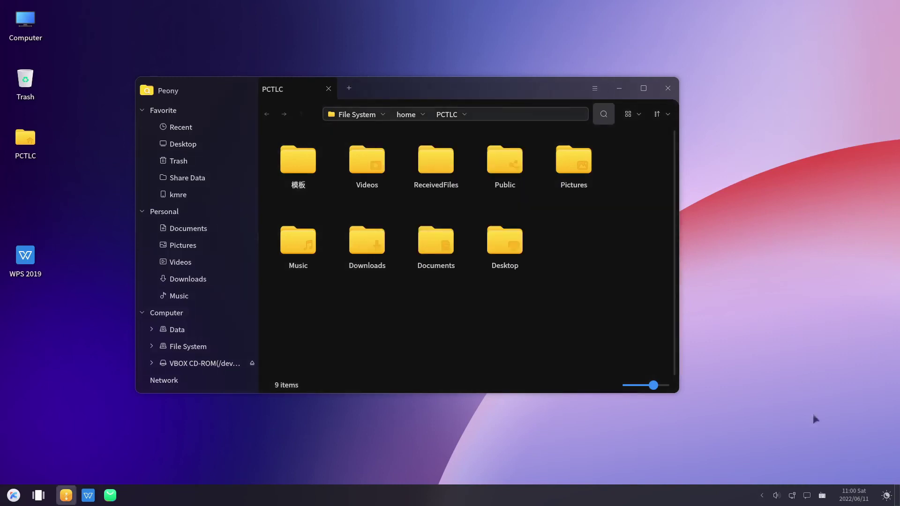
Step: Start a screenshot and mark a 1179 × 694 region around the file manager window
click(807, 497)
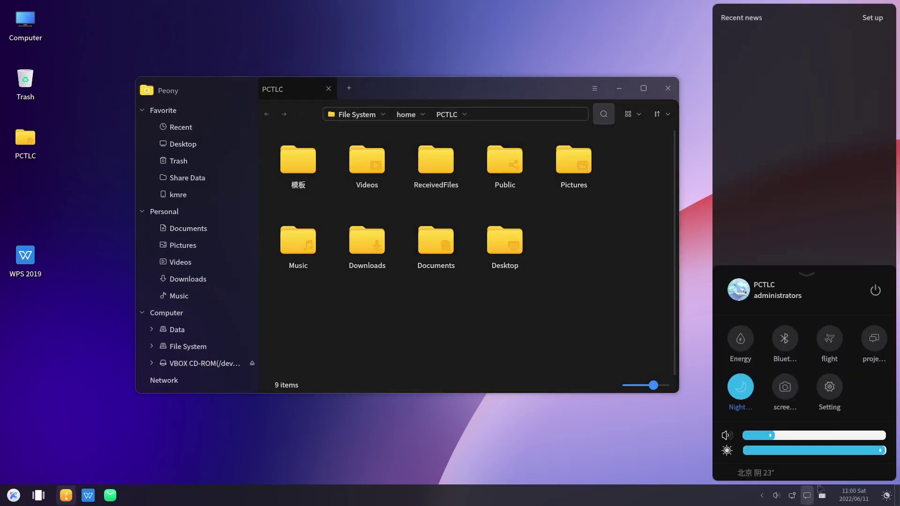
click(784, 387)
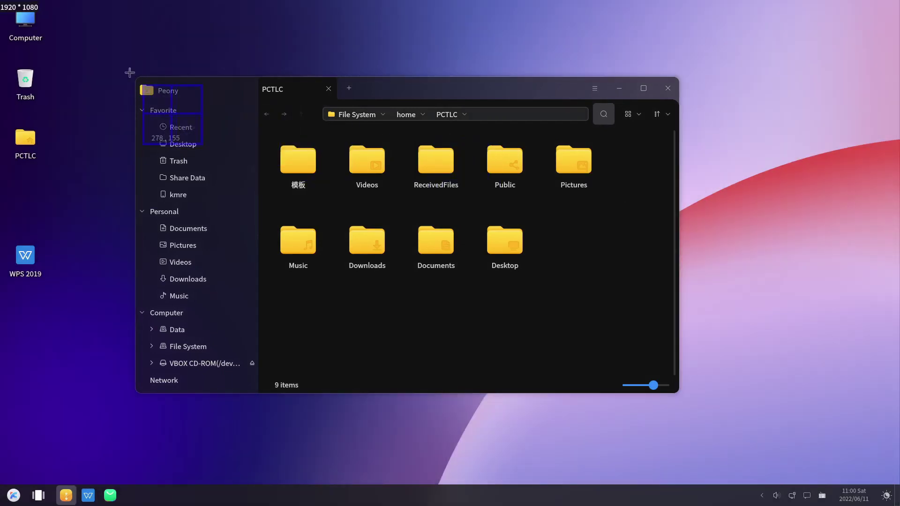
drag(133, 74, 673, 358)
drag(681, 398, 684, 398)
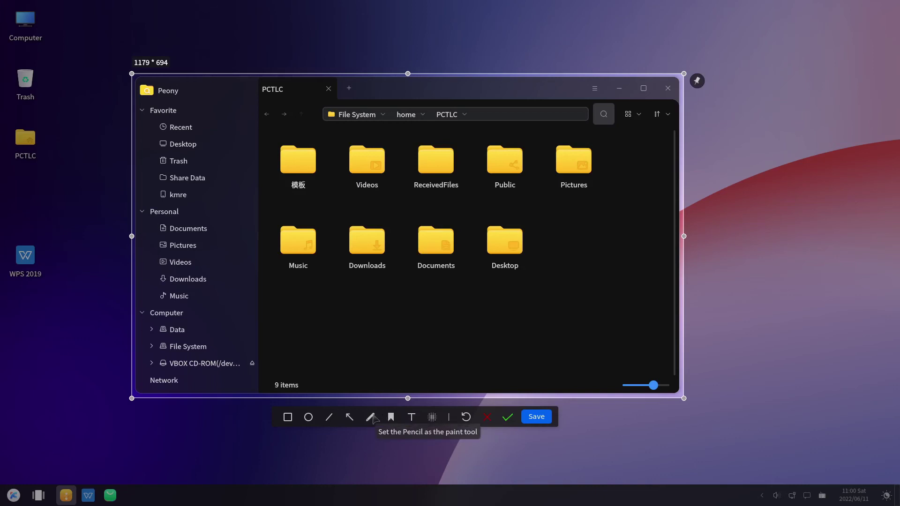
Step: Draw a blue ellipse below Desktop and two rectangles, one boxing the Desktop folder
click(309, 417)
click(316, 445)
drag(460, 305, 547, 324)
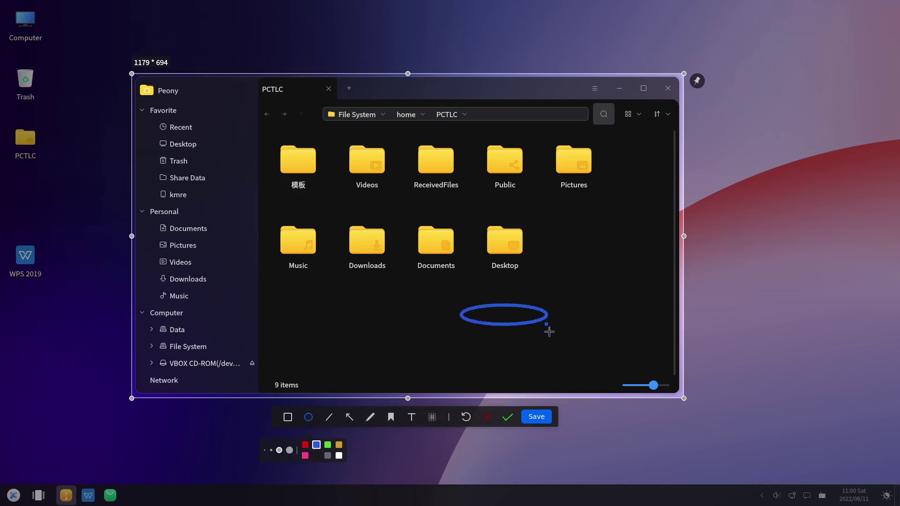
click(288, 417)
drag(330, 324, 396, 352)
drag(477, 219, 541, 280)
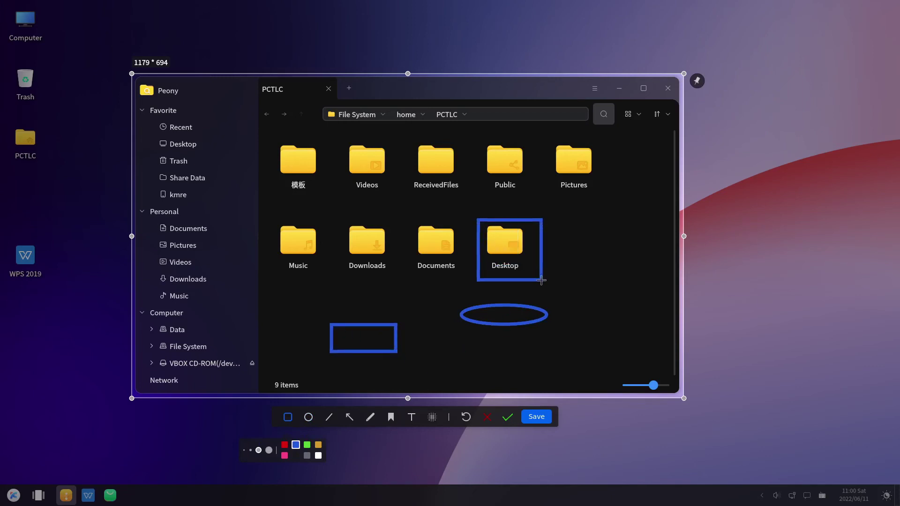
Step: Add two arrows pointing at Pictures and handwrite 'PCT' freehand beneath the ellipse
click(350, 418)
drag(601, 264, 611, 202)
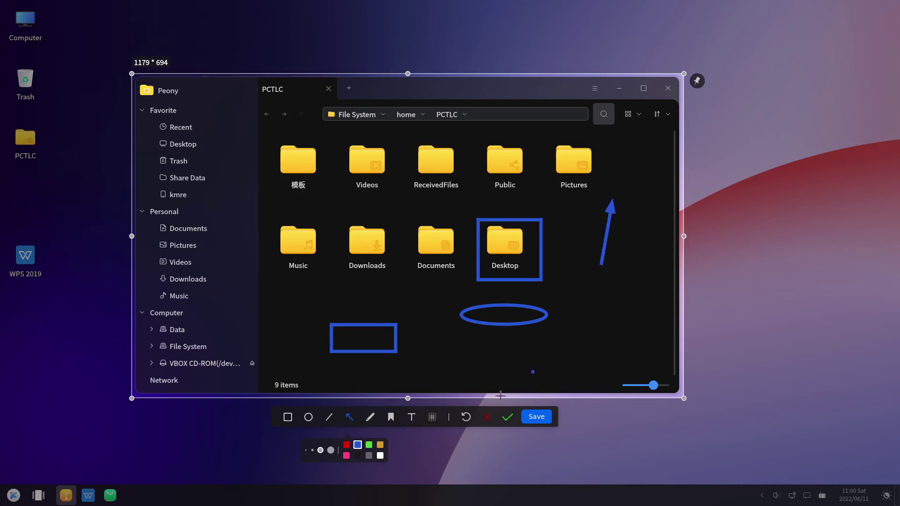
drag(609, 210, 580, 197)
click(371, 417)
mouse_move(594, 293)
mouse_down()
mouse_move(635, 249)
mouse_move(609, 298)
mouse_move(587, 315)
mouse_move(584, 308)
mouse_up()
mouse_move(432, 345)
mouse_down()
mouse_move(431, 361)
mouse_move(452, 327)
mouse_move(436, 343)
mouse_move(482, 358)
mouse_move(518, 334)
mouse_move(494, 354)
mouse_move(502, 352)
mouse_up()
mouse_move(551, 324)
mouse_down()
mouse_move(548, 352)
mouse_move(653, 359)
mouse_up()
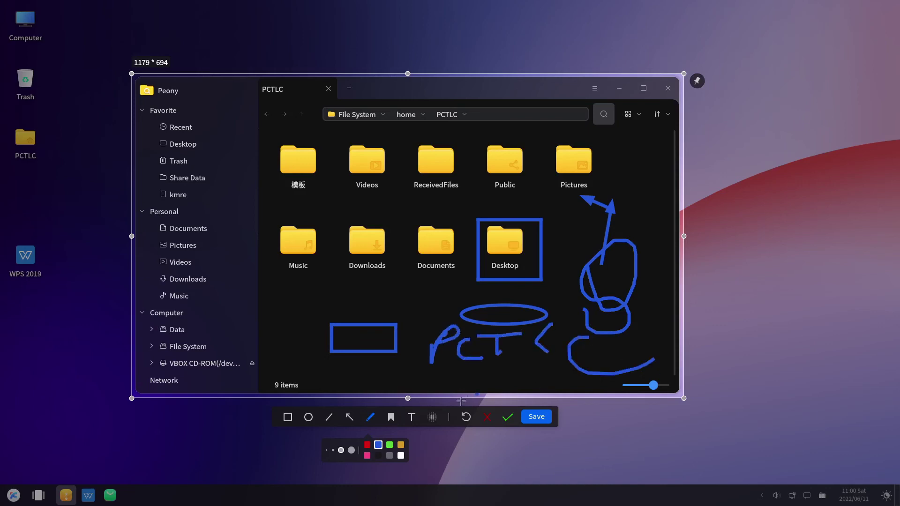
Step: Draw translucent marker strokes across the folder area and add the 'pctlc' text annotation
click(391, 416)
mouse_move(408, 294)
mouse_down()
mouse_move(458, 298)
mouse_move(286, 295)
mouse_up()
mouse_move(282, 328)
mouse_down()
mouse_move(319, 253)
mouse_move(327, 180)
mouse_up()
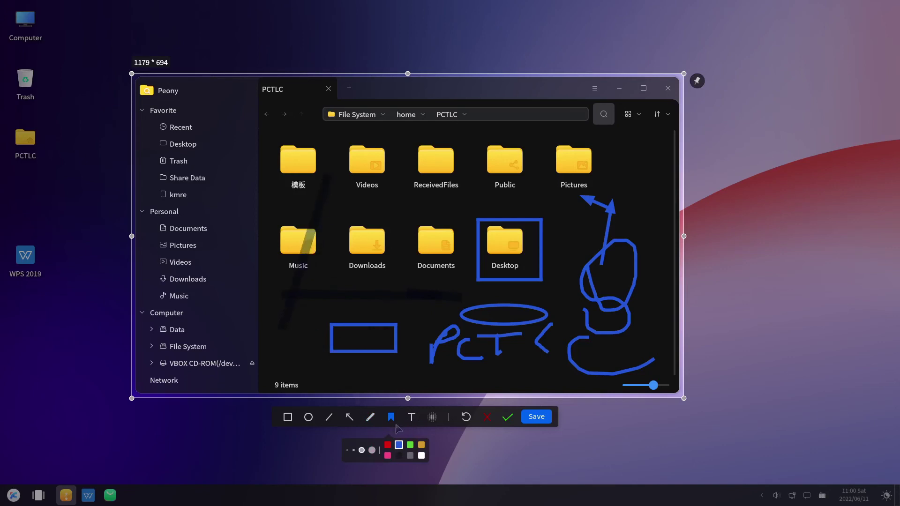
click(411, 418)
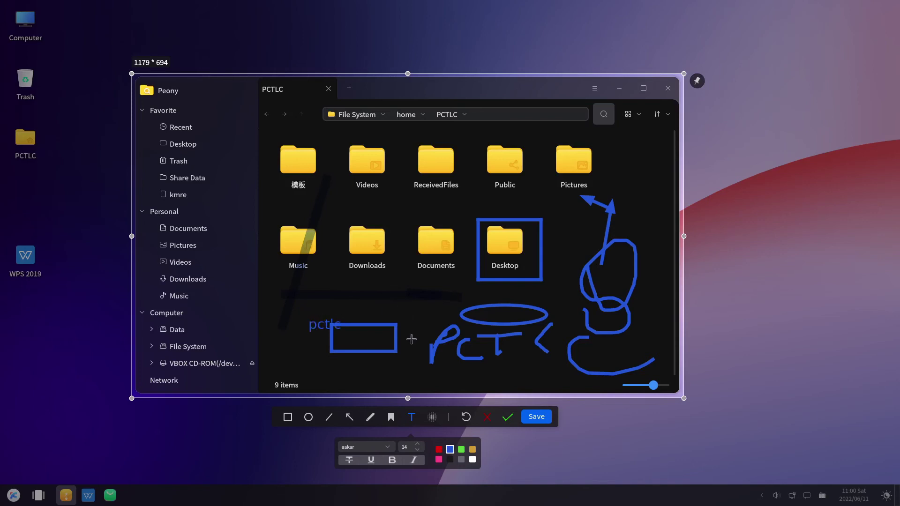
Step: Mosaic-blur both rows of folders, then exit screenshot mode
click(432, 417)
drag(374, 211, 489, 251)
drag(337, 146, 593, 325)
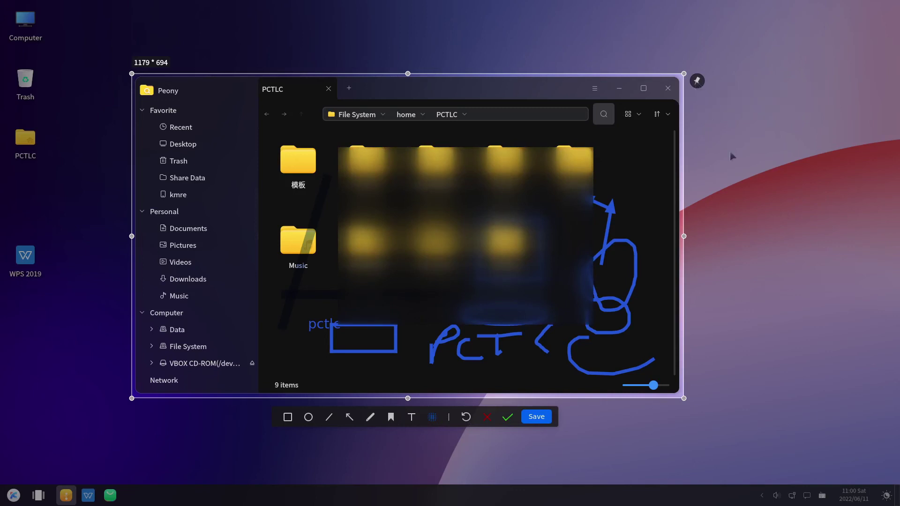
key(Escape)
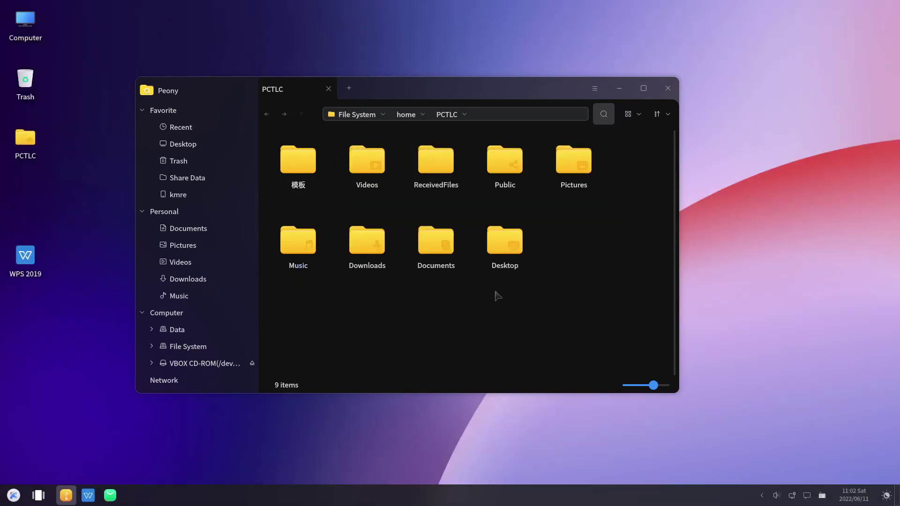
click(595, 90)
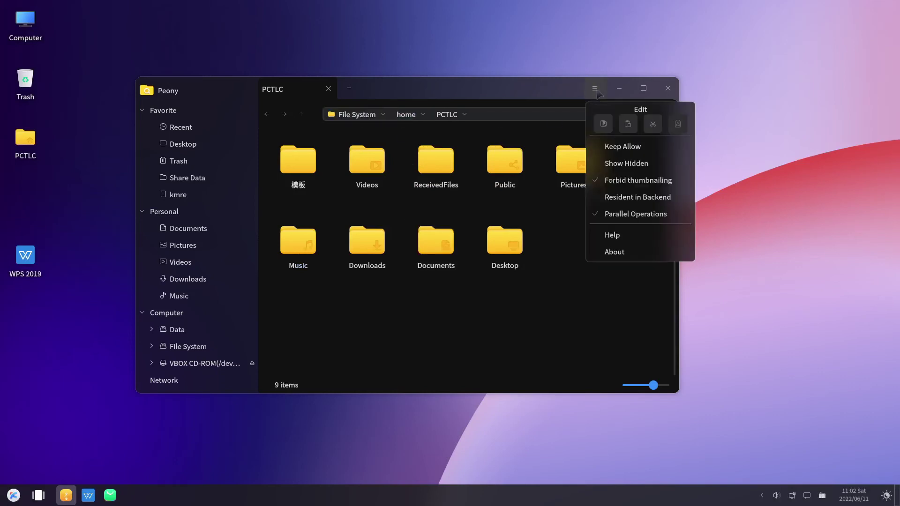
click(619, 252)
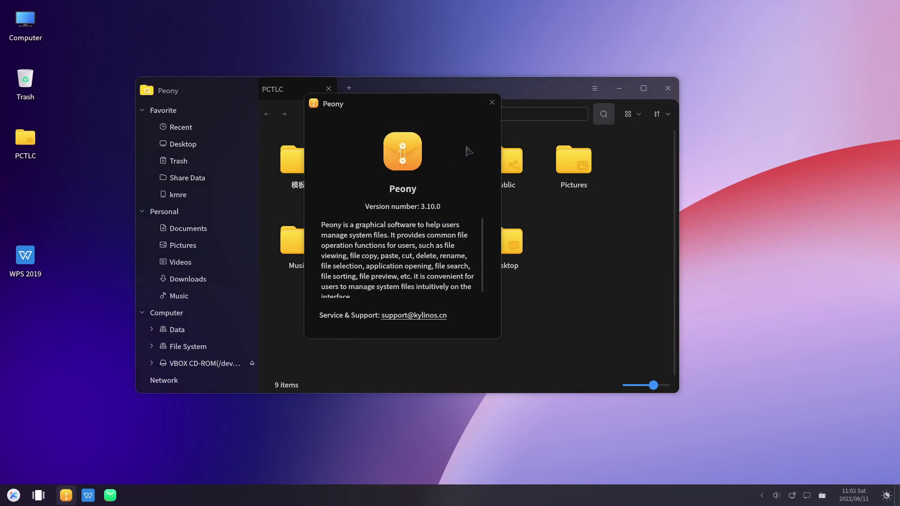
click(491, 102)
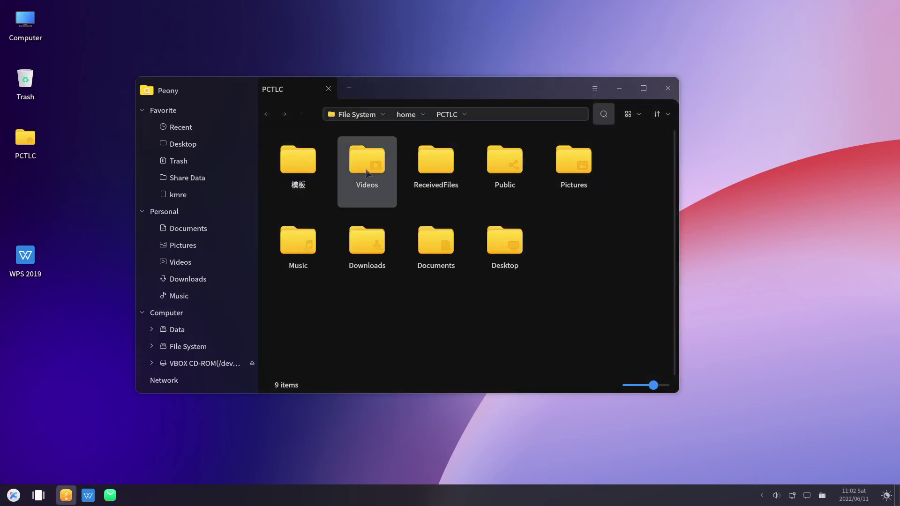
Step: View the PCTLC folder's properties and cancel without changes
right_click(585, 259)
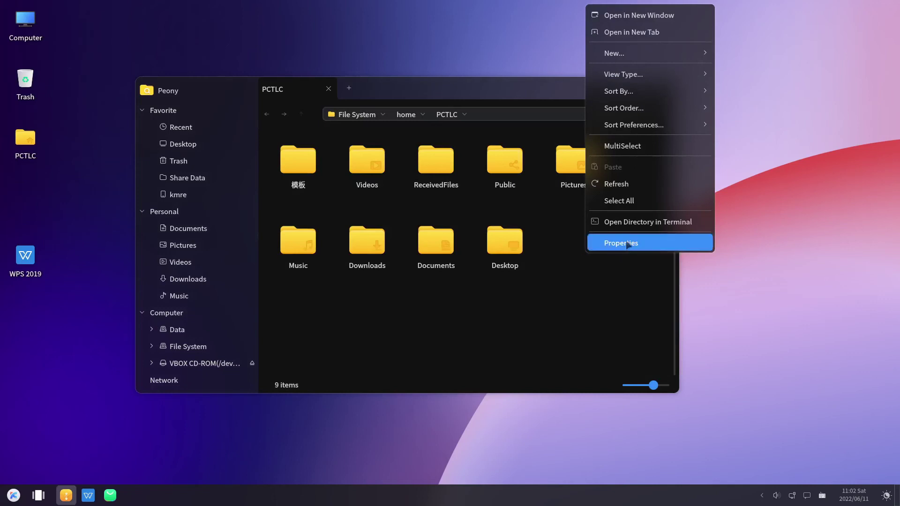
click(628, 242)
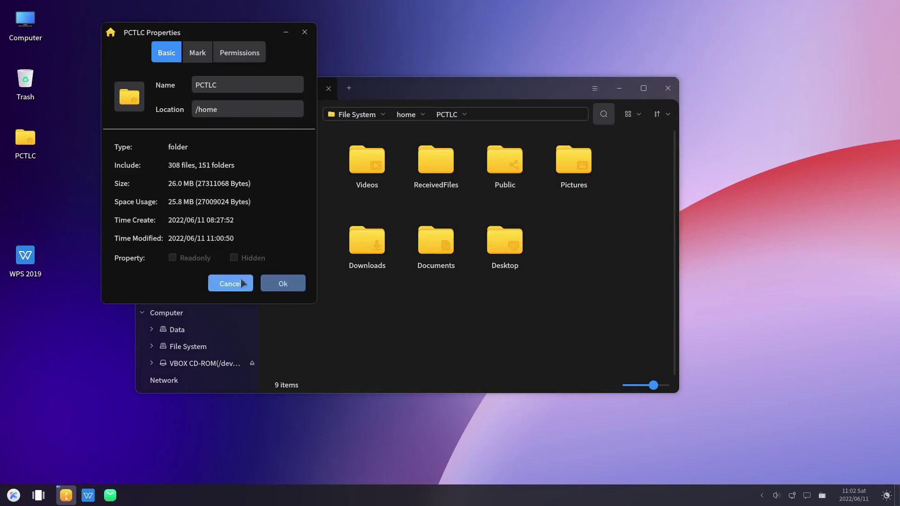
click(240, 283)
Step: Check the Documents folder's marks, permissions and sharing settings, then close its properties
right_click(440, 247)
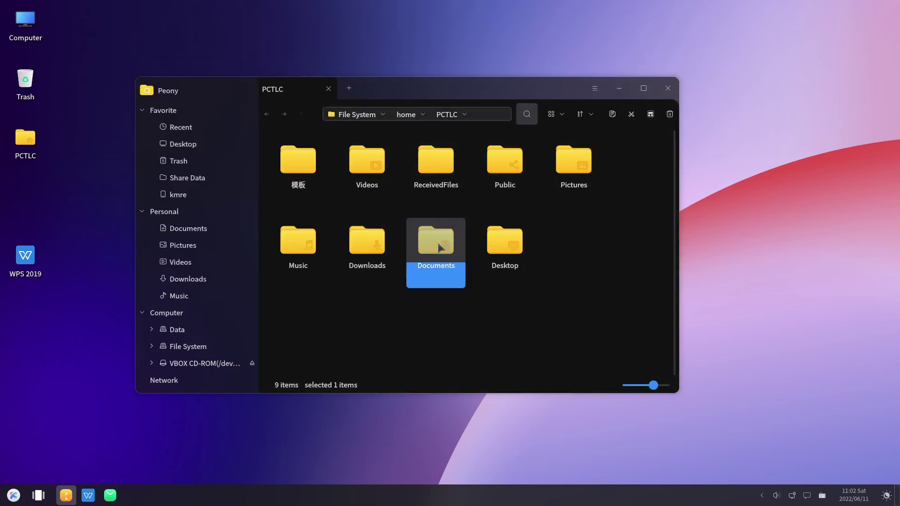
click(473, 237)
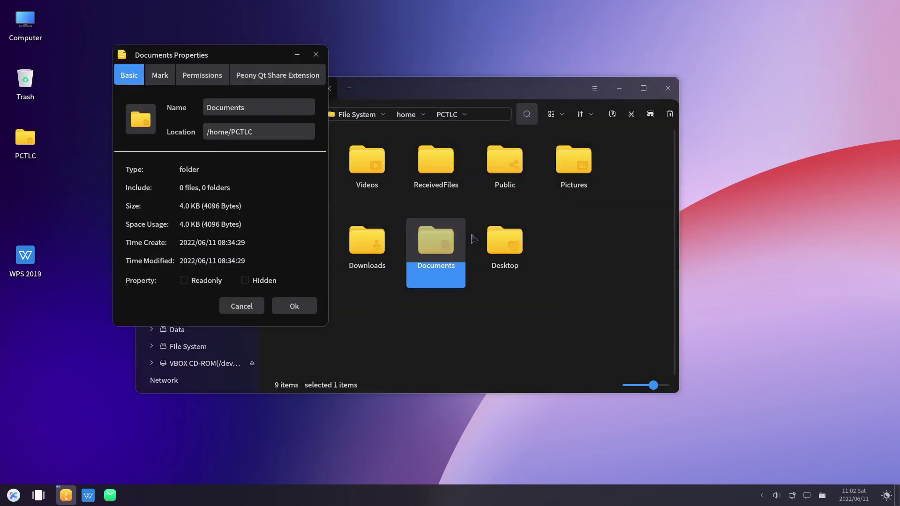
click(164, 77)
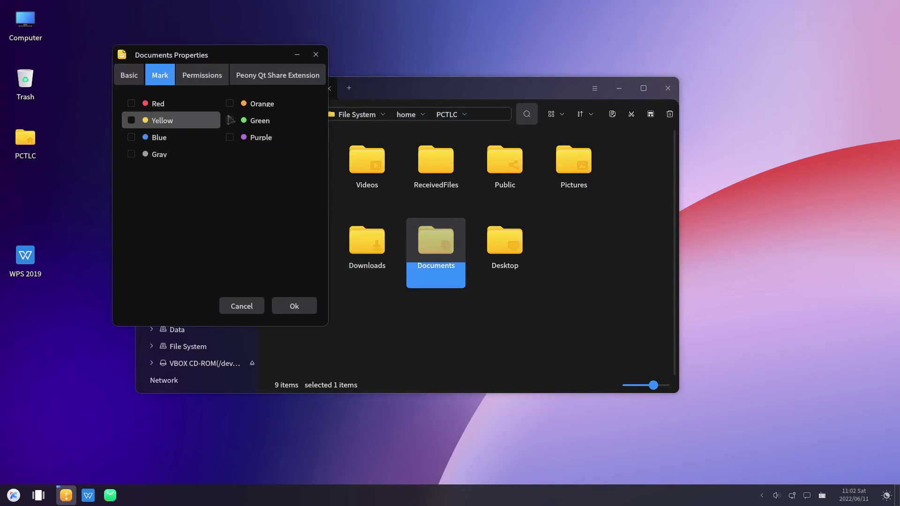
click(196, 82)
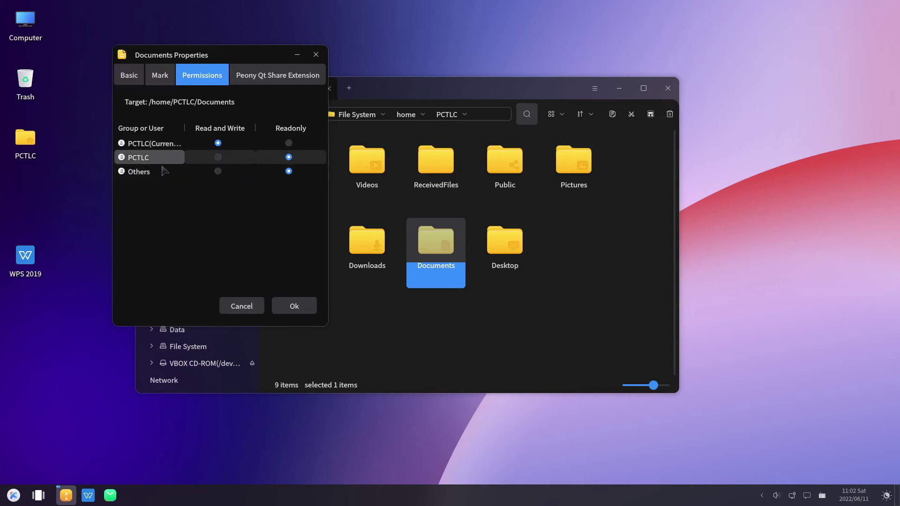
click(273, 78)
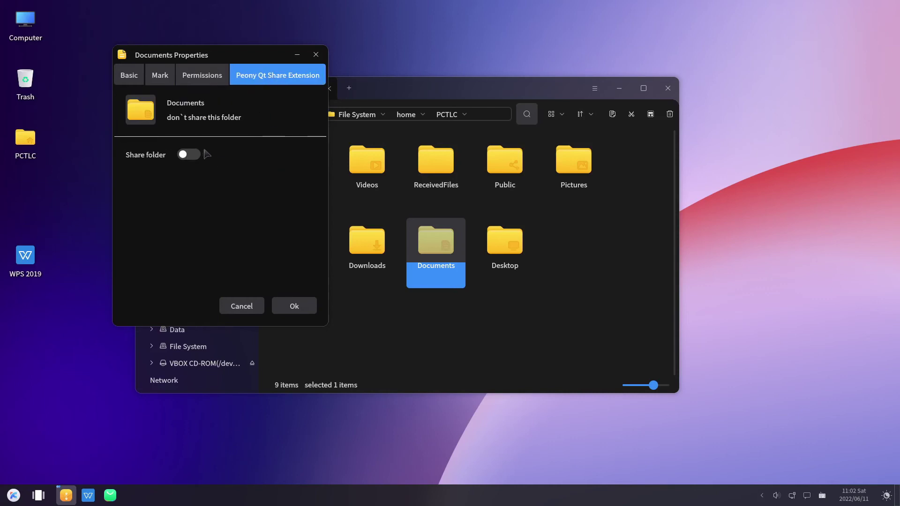
click(241, 306)
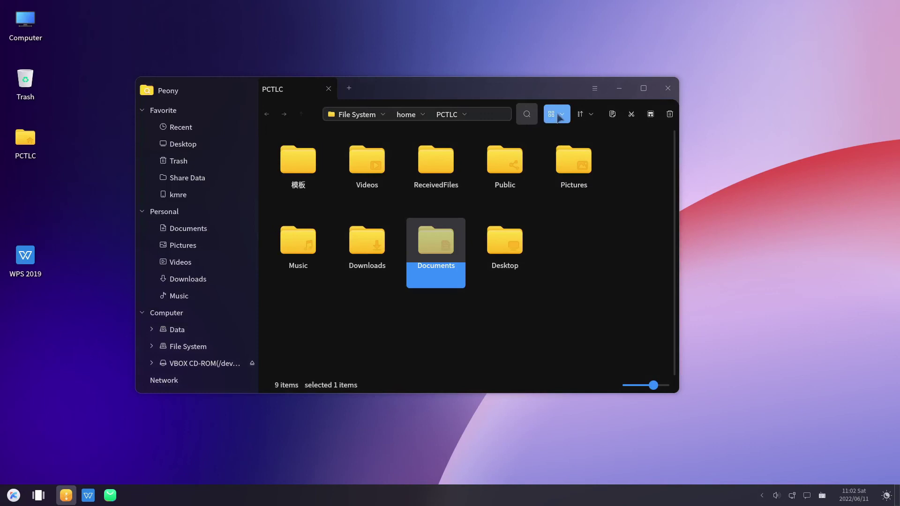
Step: Try List View, show the Details panel, then return to Icon View
click(561, 116)
click(579, 170)
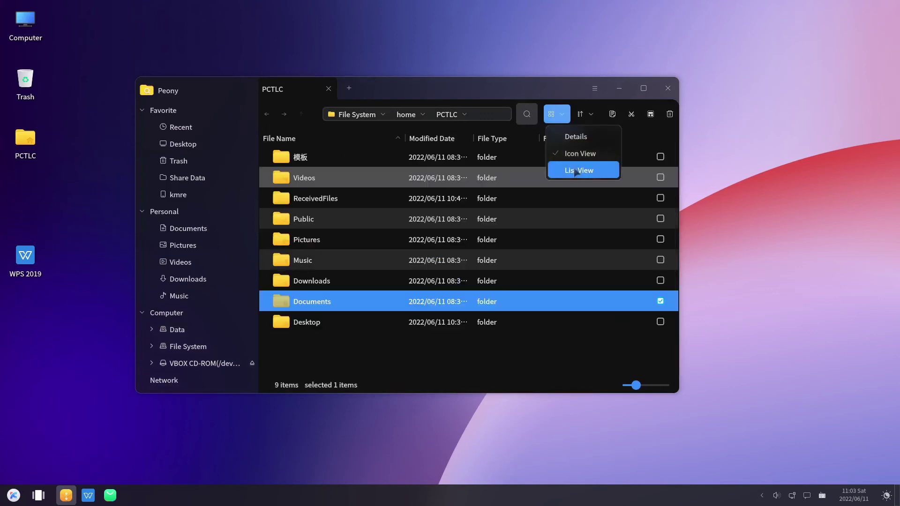
click(563, 116)
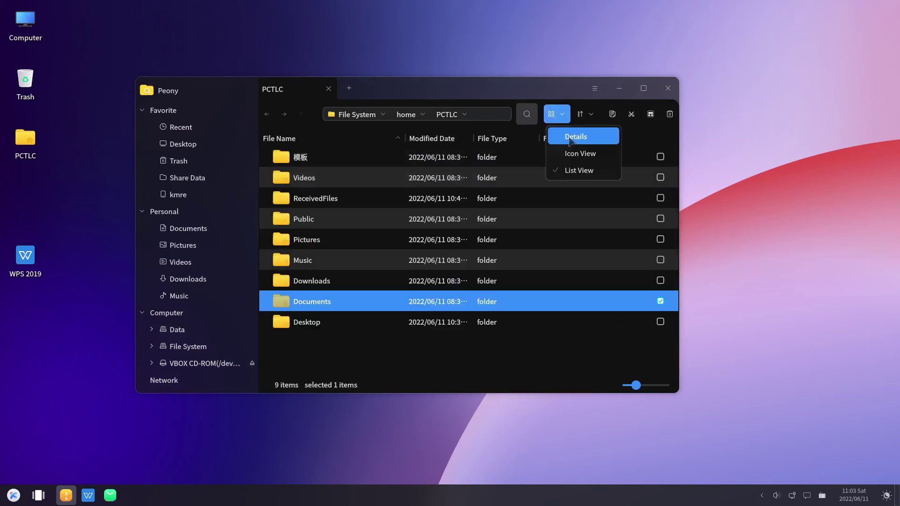
click(571, 135)
click(561, 116)
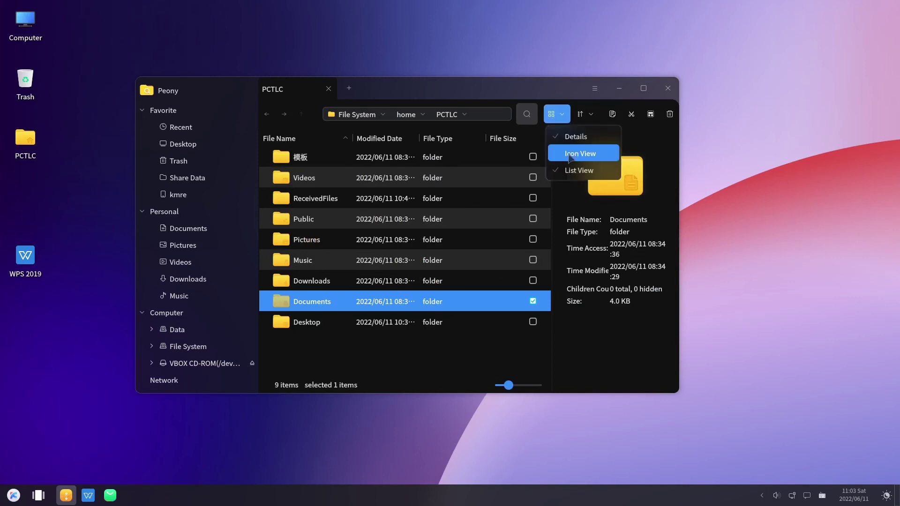
click(570, 154)
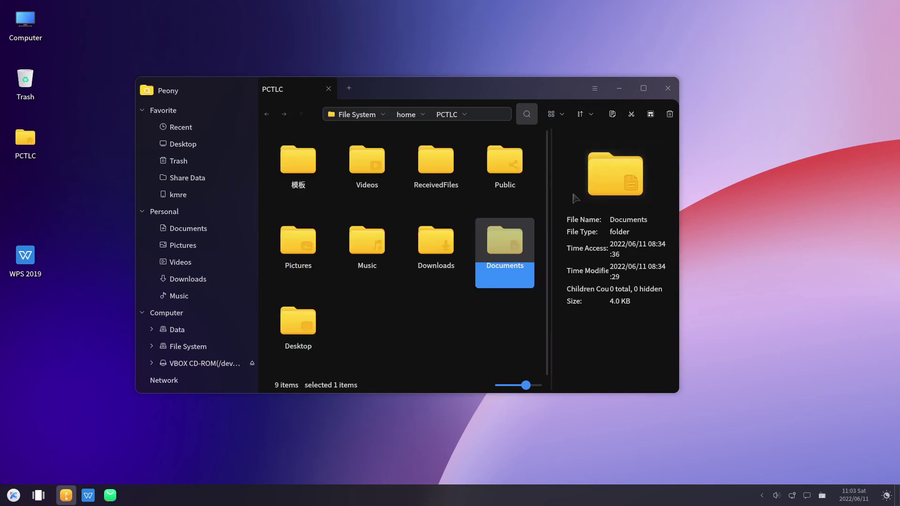
Step: Select Public, hide the Details panel, and go up to the home folder
click(500, 181)
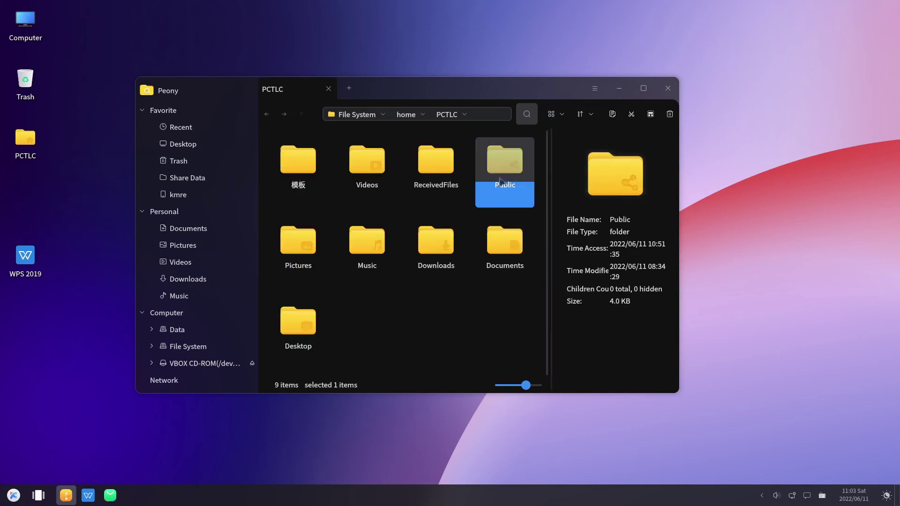
click(564, 117)
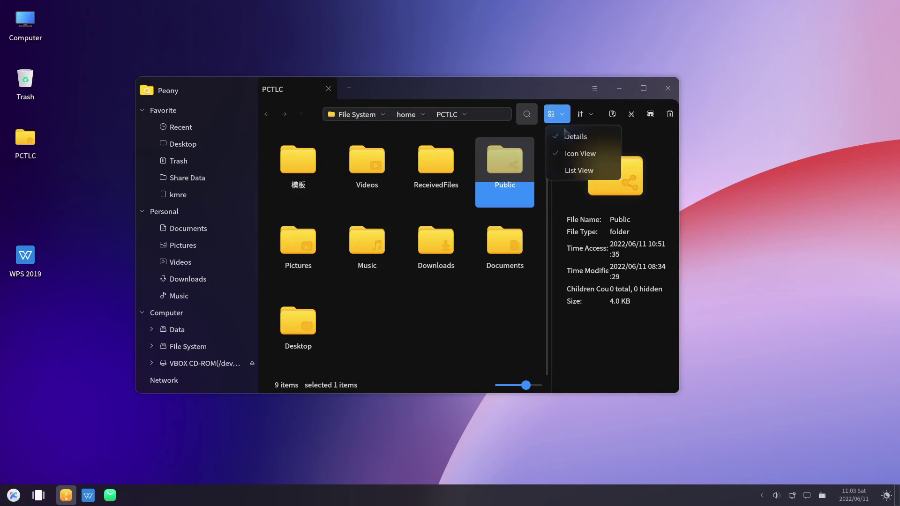
click(575, 136)
right_click(276, 164)
key(Escape)
key(alt+Left)
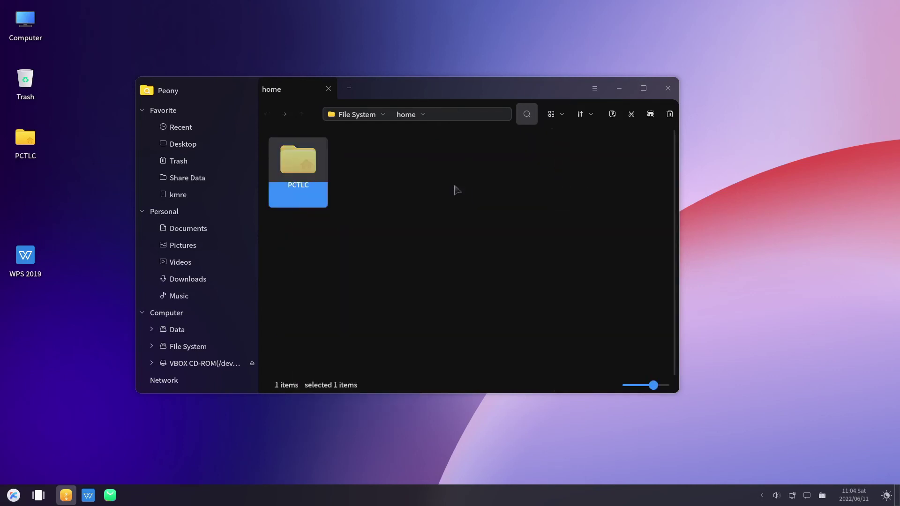
Step: Go to ftp://192.168.137.1 via the location bar
click(359, 174)
click(298, 159)
click(391, 209)
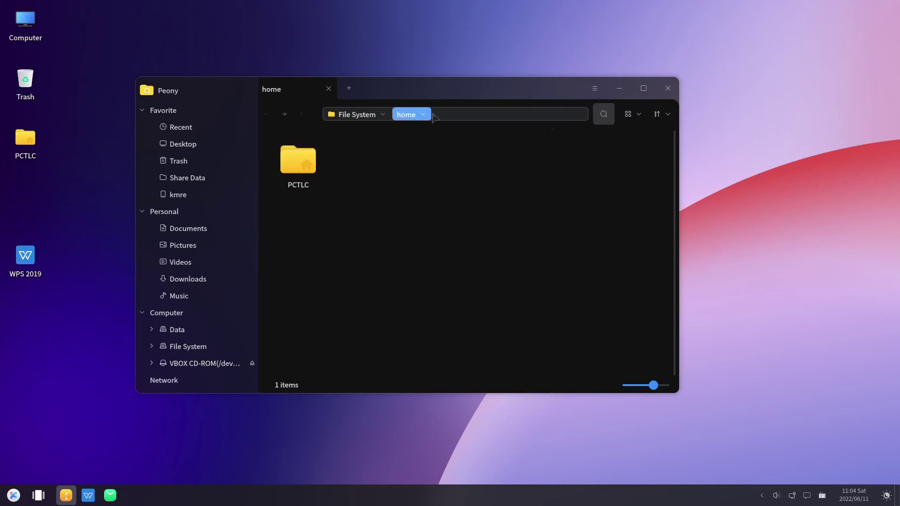
click(448, 115)
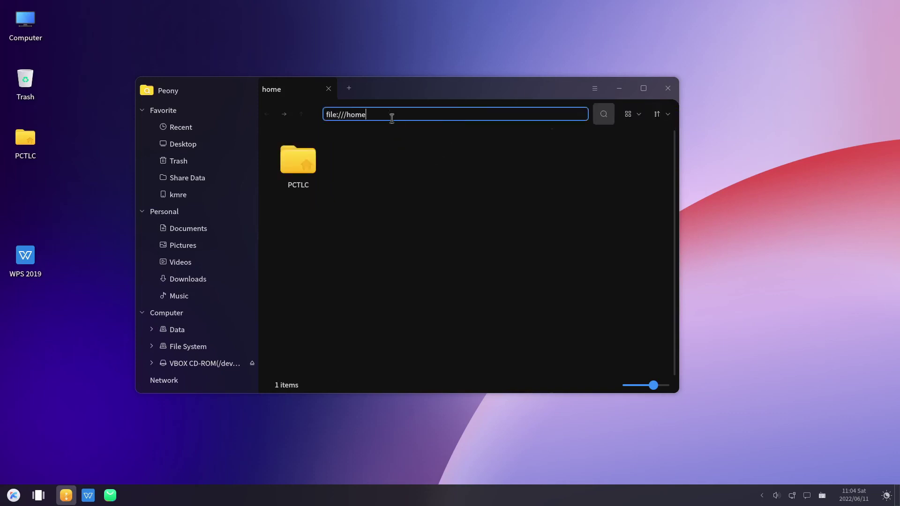
drag(368, 111, 299, 119)
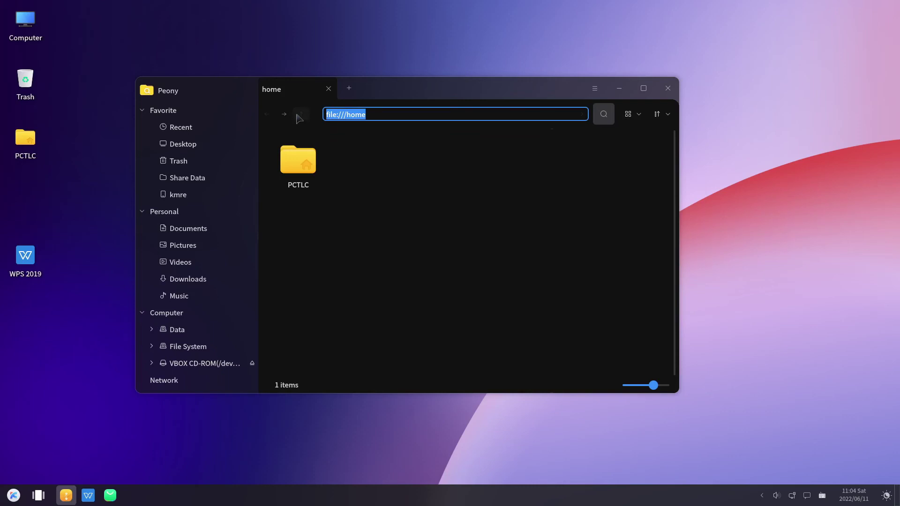
text(ftp://192.168.137.1)
key(Return)
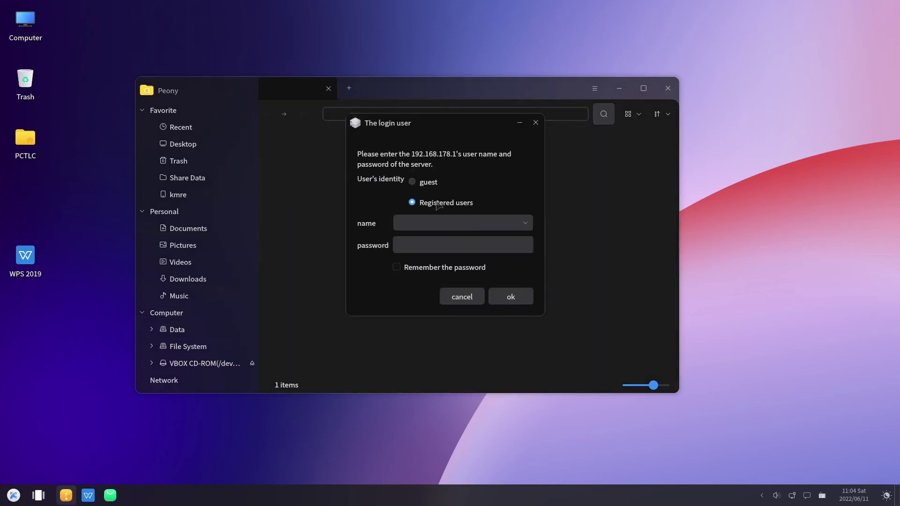
Step: Log in to the FTP server with the user name and account password
click(421, 221)
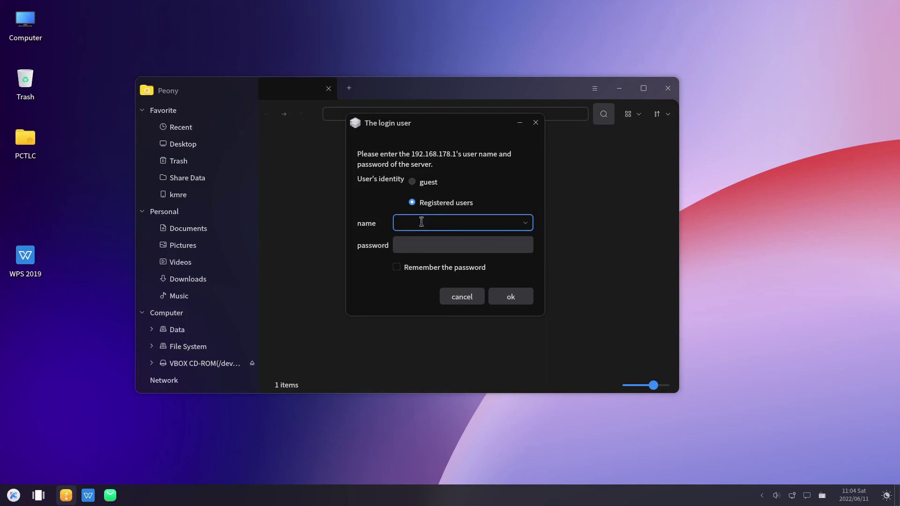
key(Tab)
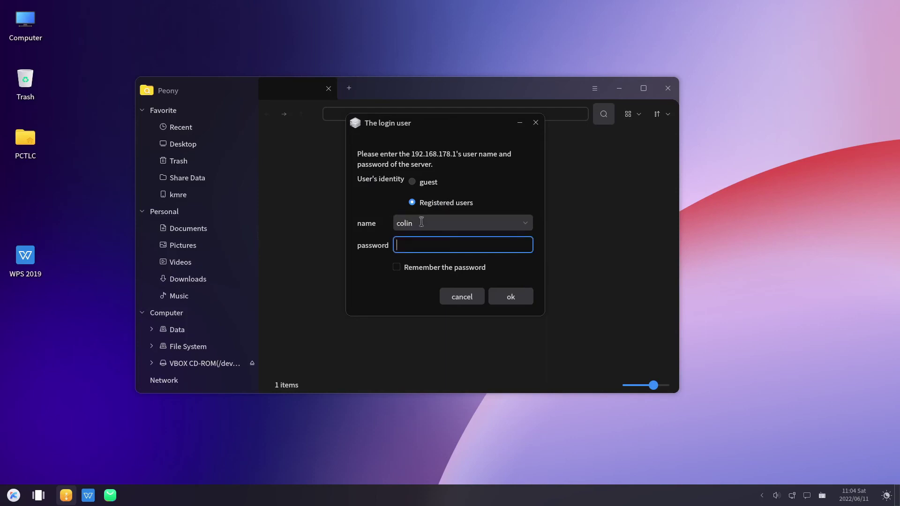
text(••••••••••)
key(Return)
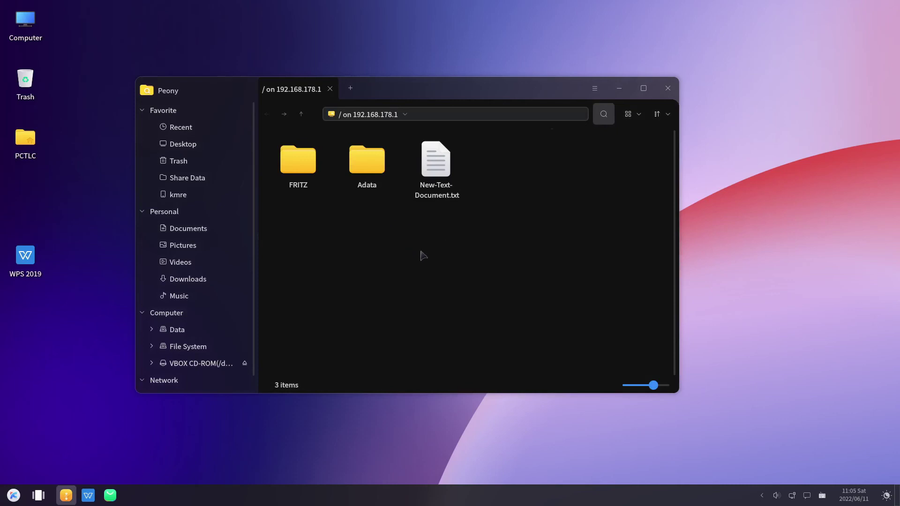
Step: Browse Adata, Youtube-Uploads and Cols-Drop-Box on the share, then close Peony
double_click(372, 169)
double_click(303, 178)
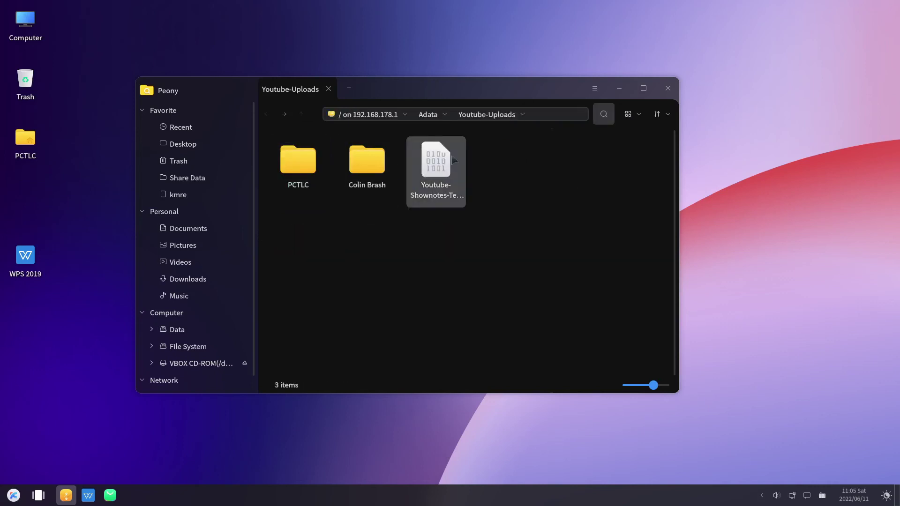
click(427, 114)
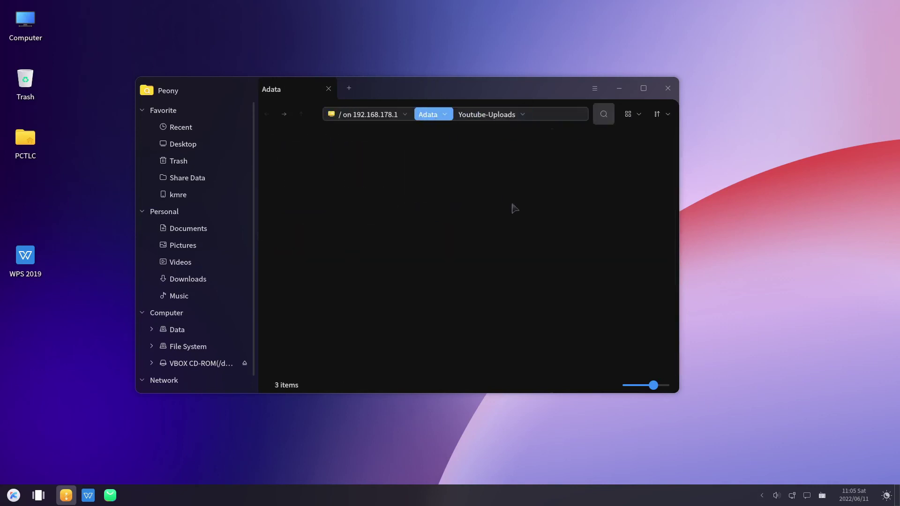
double_click(505, 247)
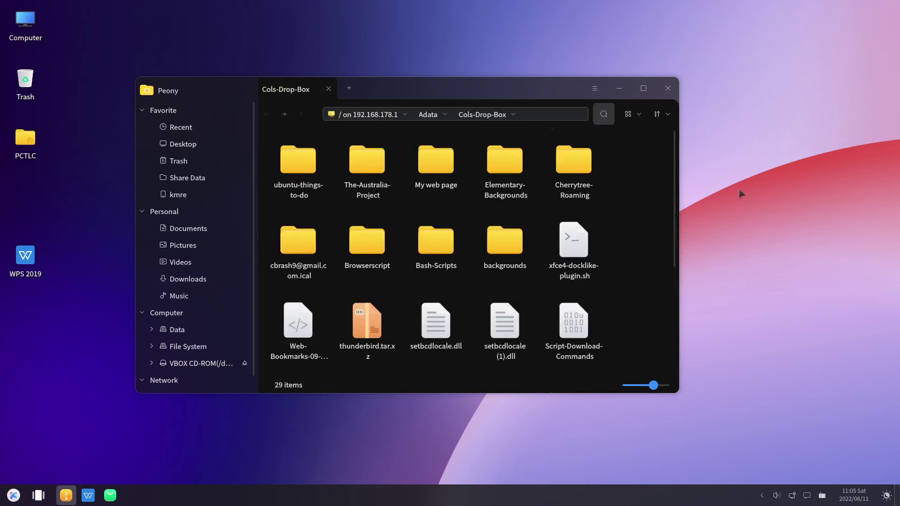
click(667, 88)
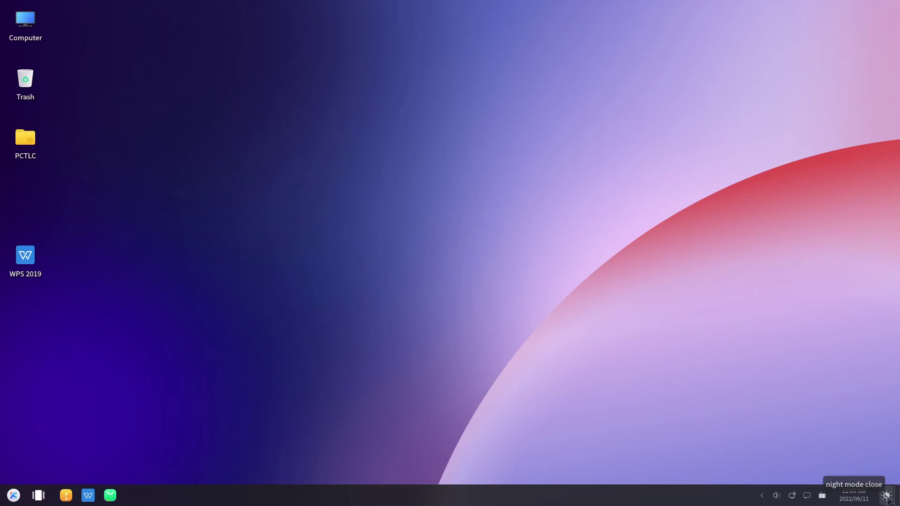
Step: Expand and collapse the tray icons, then accept the WPS licence agreement
click(762, 496)
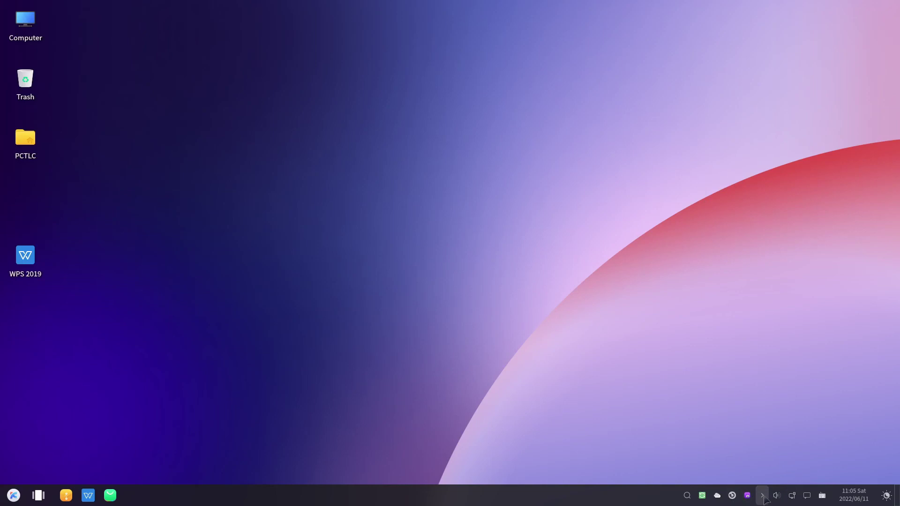
click(762, 495)
click(286, 287)
click(588, 287)
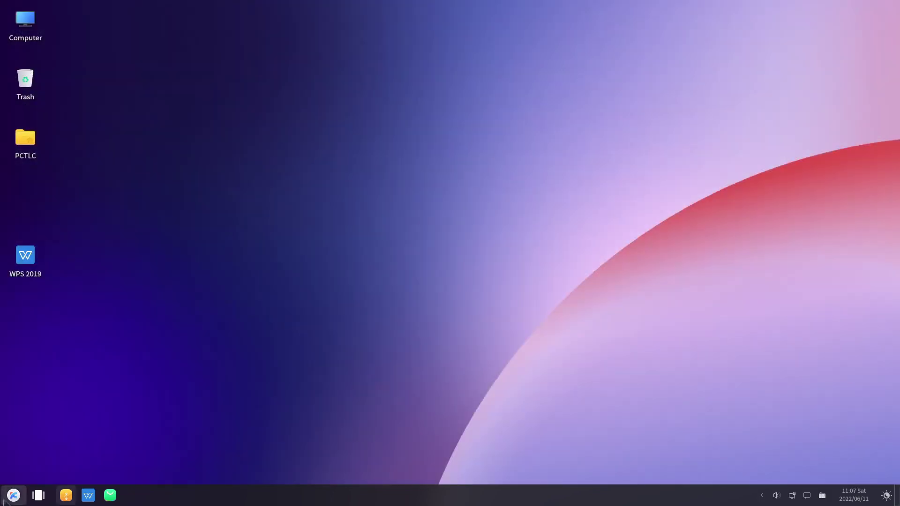
Step: Search 'soft' in the full-screen launcher, group apps alphabetically, then by function category
click(13, 495)
text(soft)
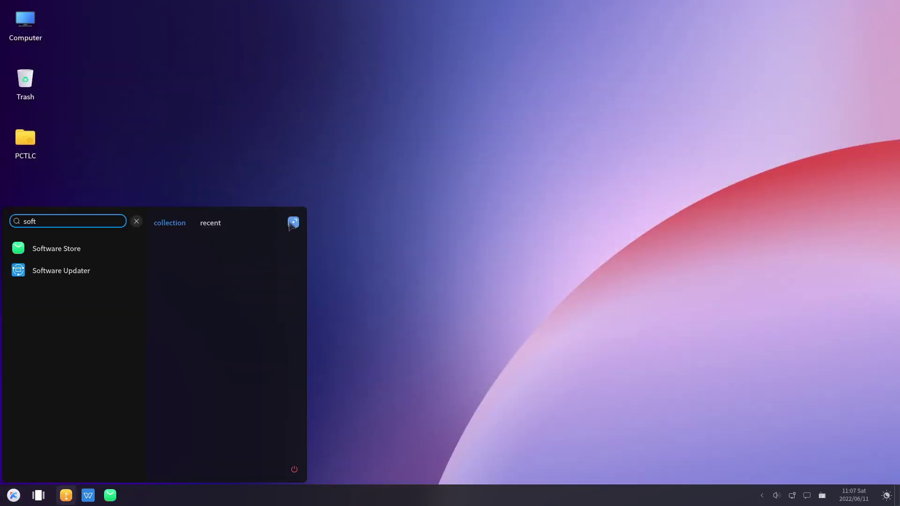
click(293, 224)
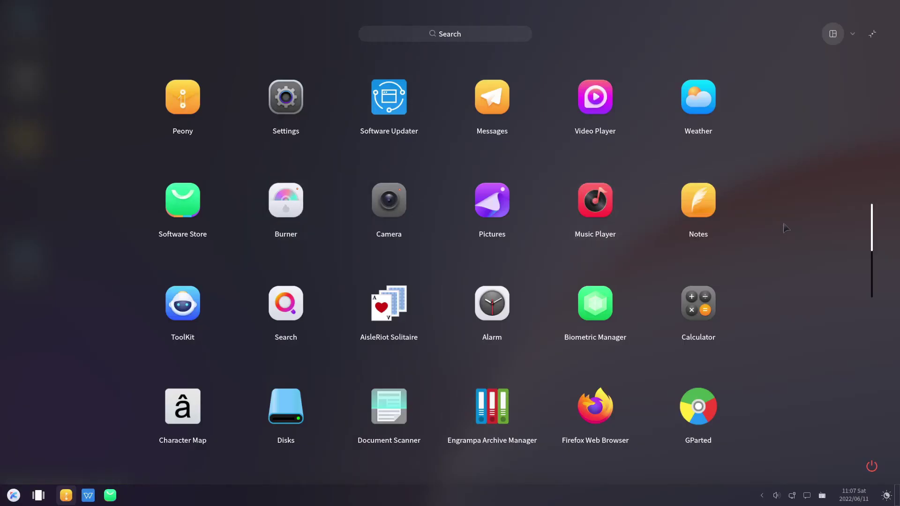
click(853, 34)
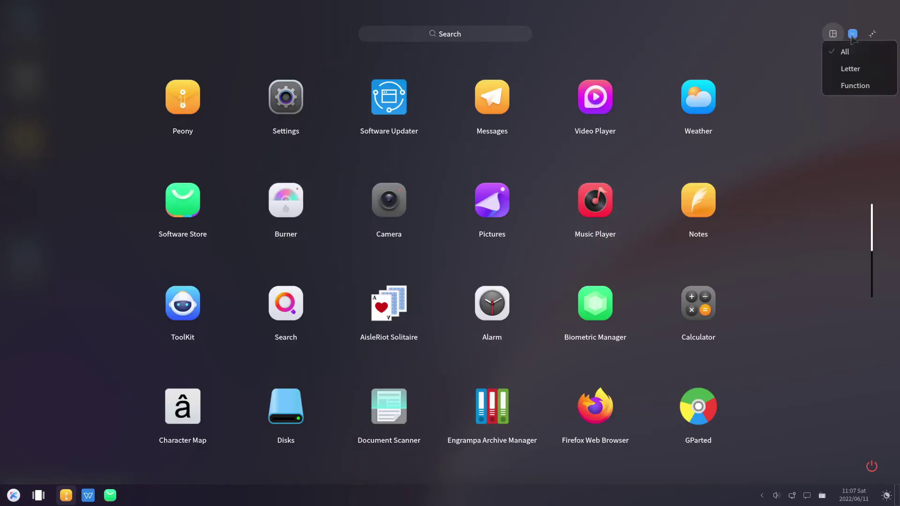
click(857, 69)
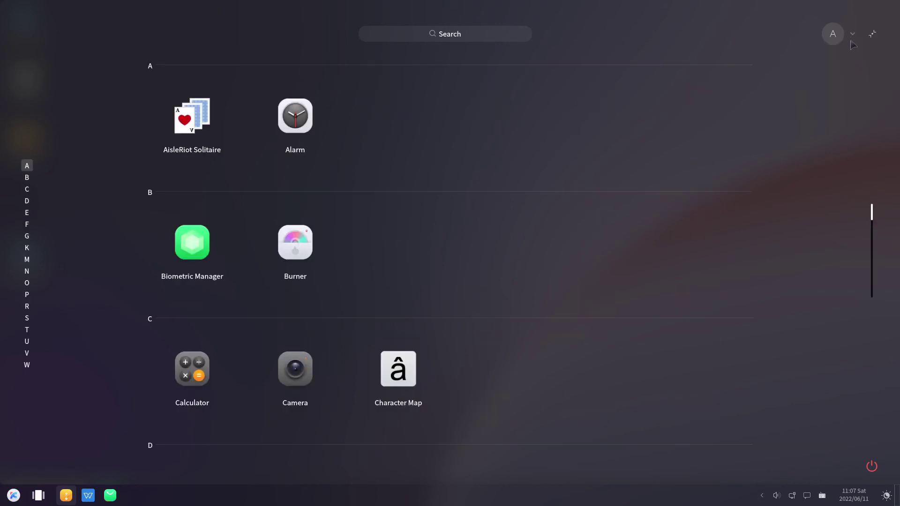
click(853, 34)
click(856, 83)
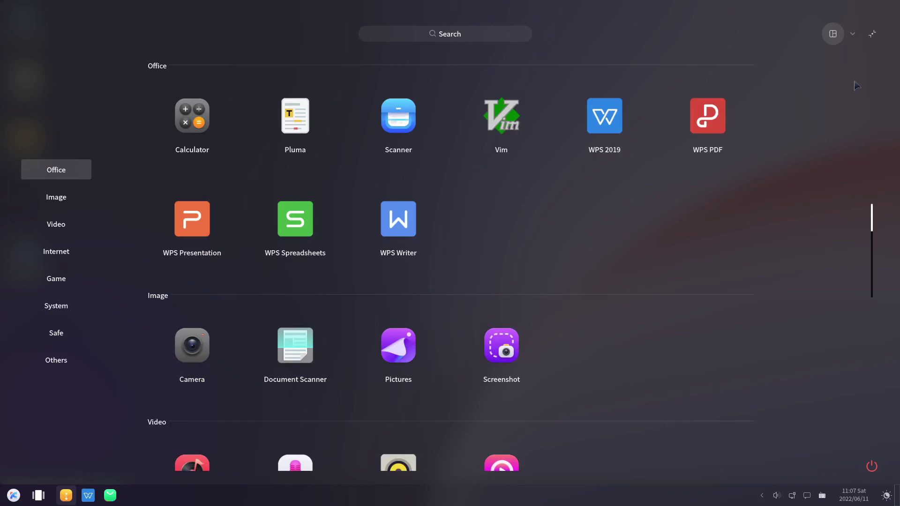
Step: Jump through the Image, Video, Game, System, Safe and Others sections, then launch System Monitor
scroll(562, 197, down, 3)
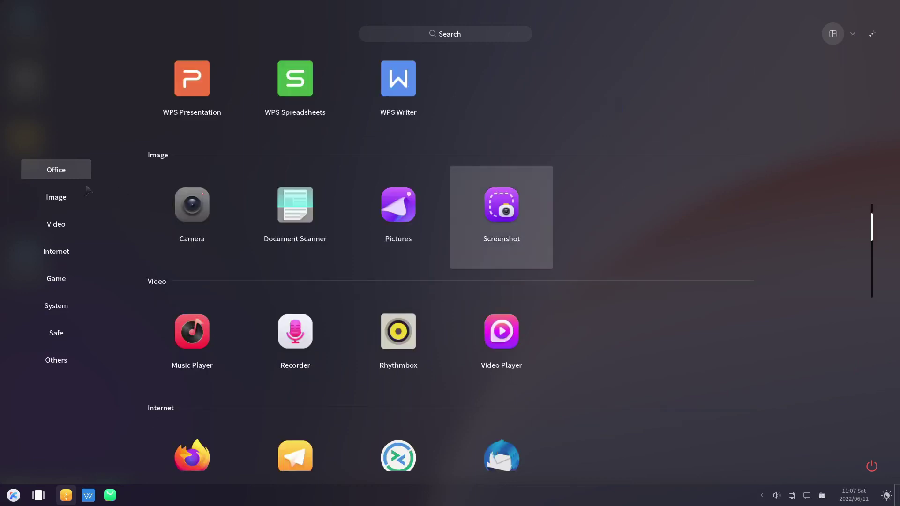
click(46, 199)
click(55, 225)
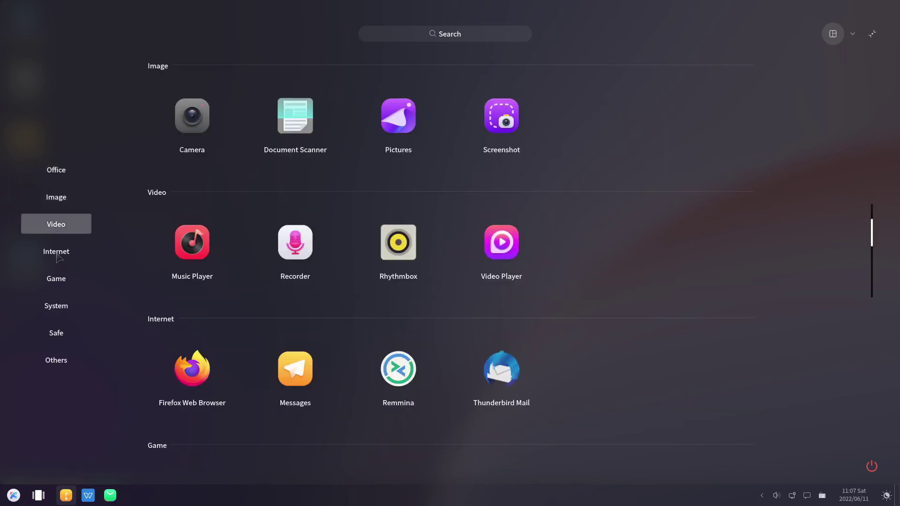
click(59, 281)
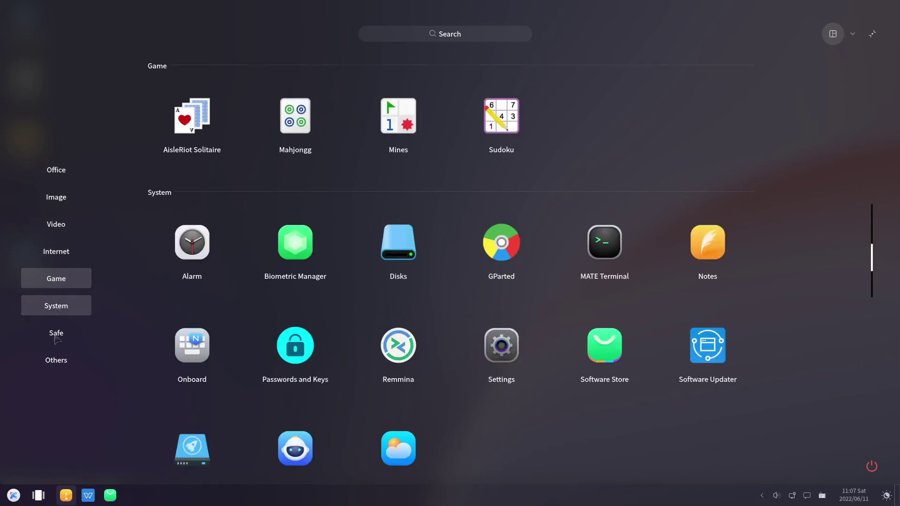
click(57, 307)
click(54, 338)
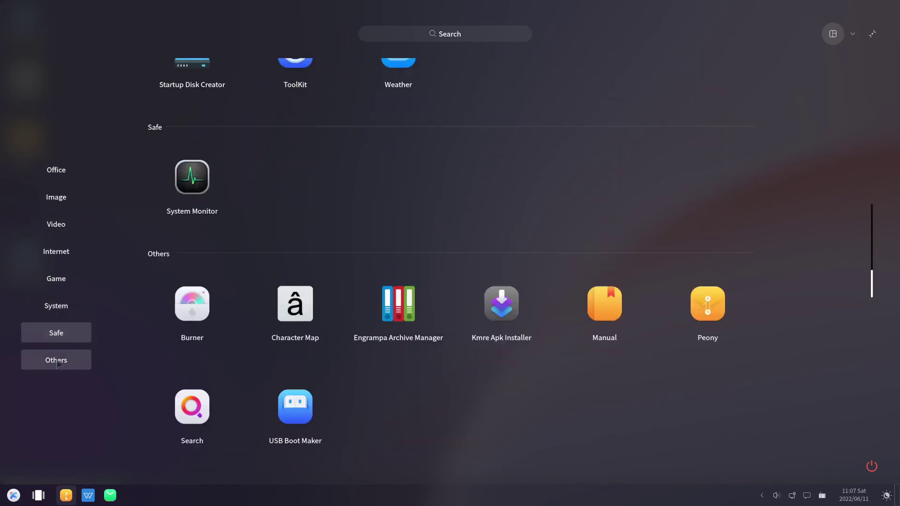
click(63, 365)
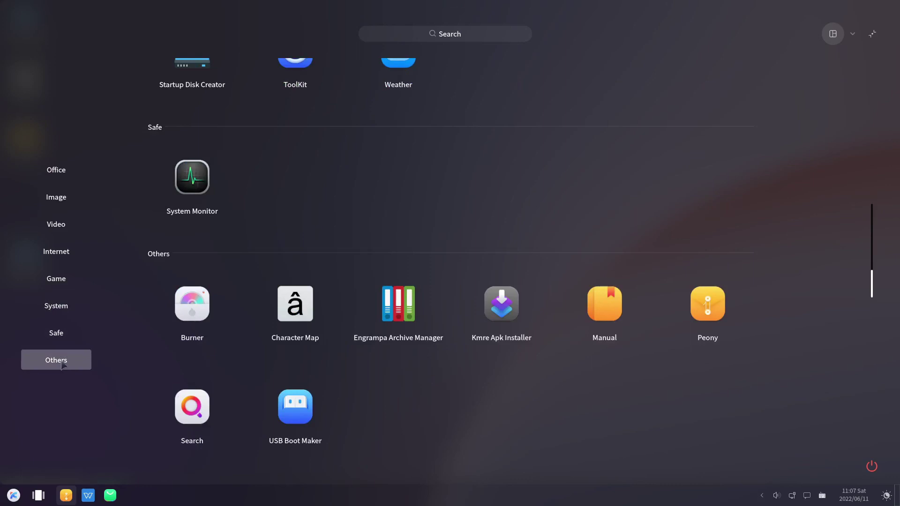
click(195, 178)
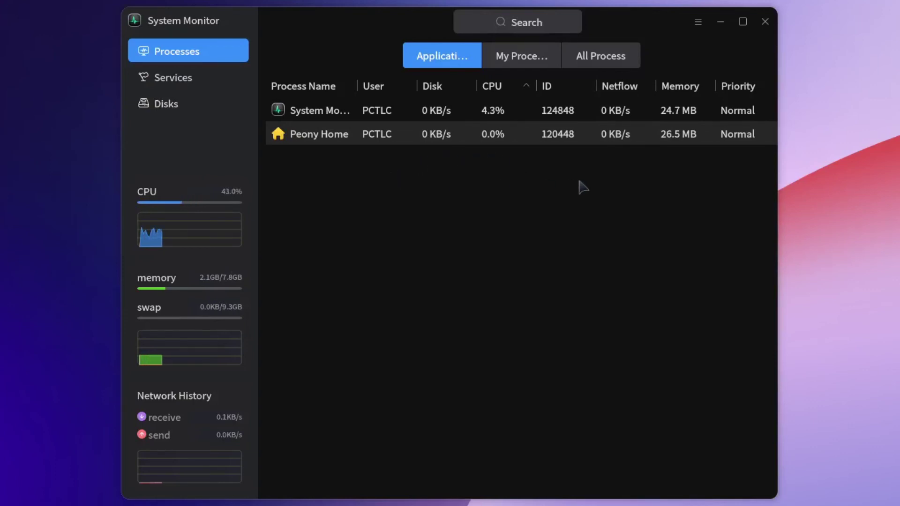
Step: Maximize System Monitor and compare my processes, all processes and applications lists
key(super+Up)
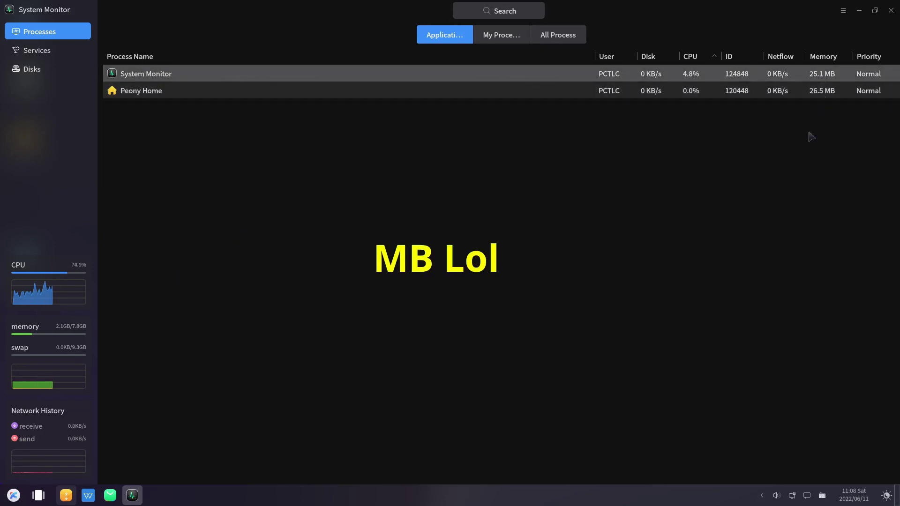
click(497, 37)
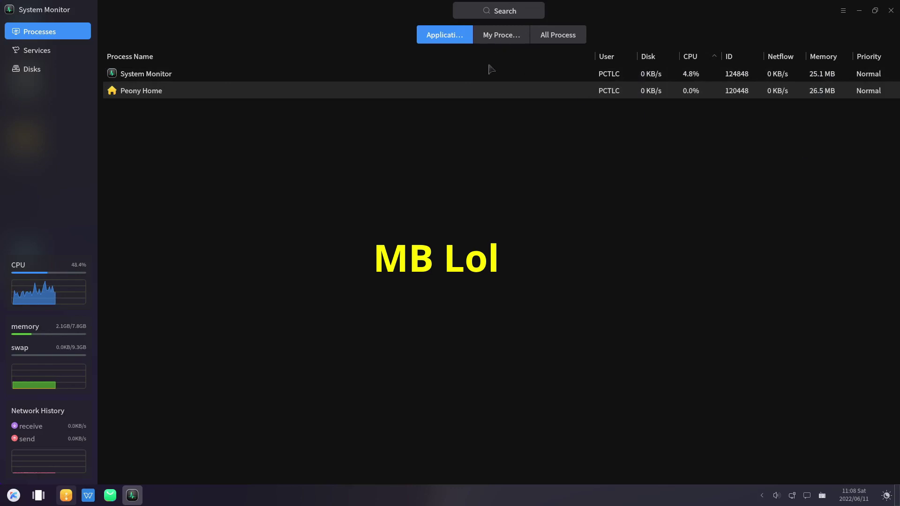
click(558, 35)
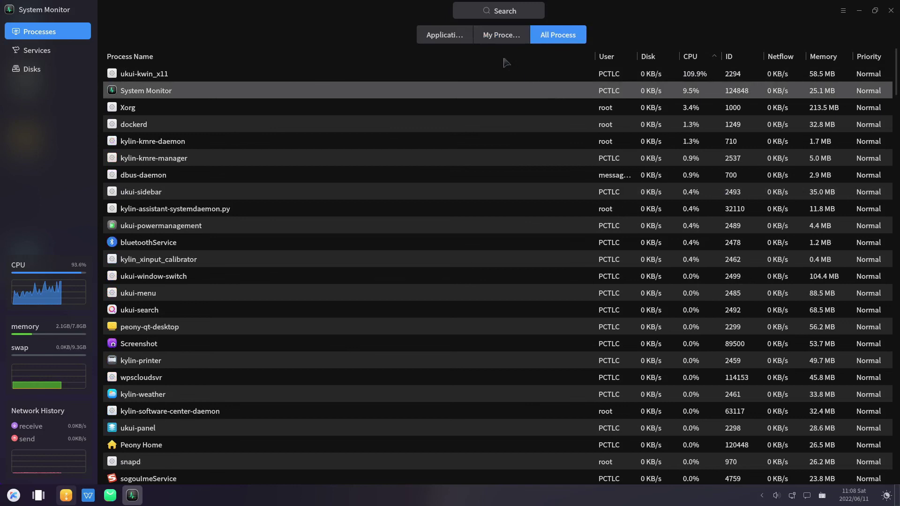
click(442, 38)
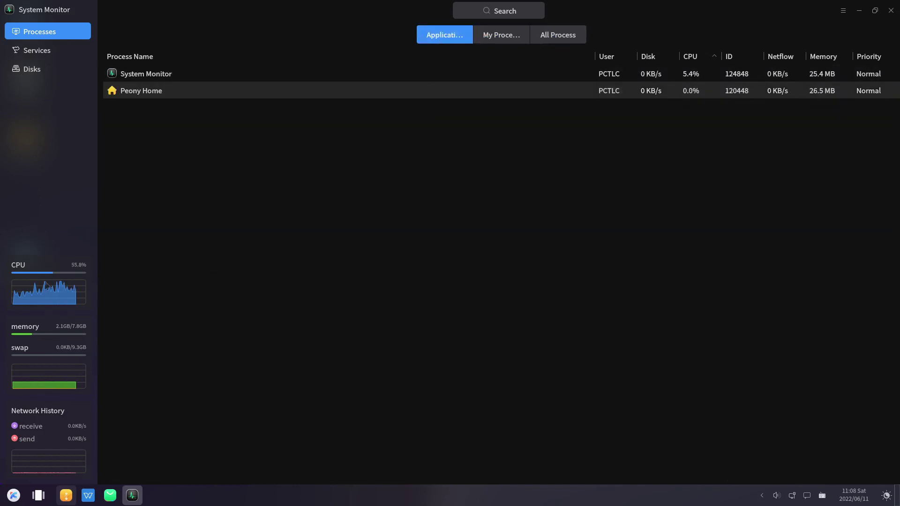
Step: Look through the Services and Disks views, return to Processes, and close System Monitor
click(31, 53)
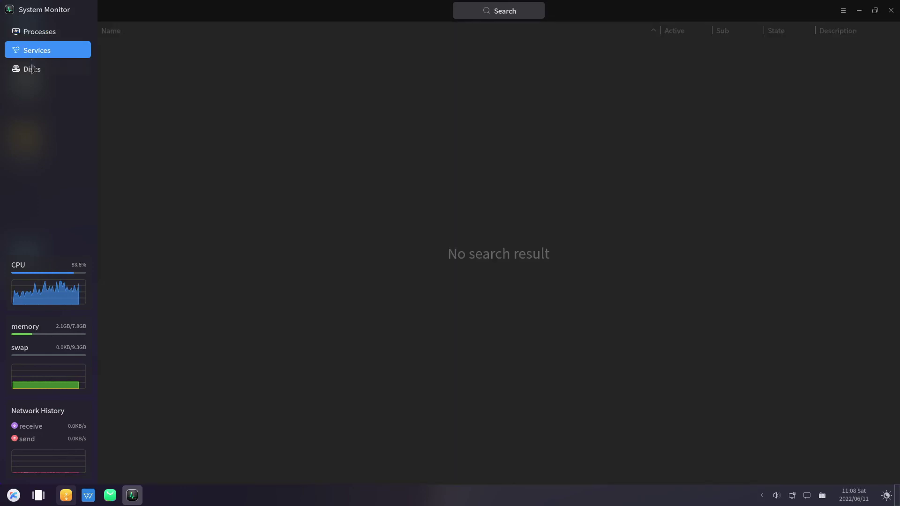
click(32, 70)
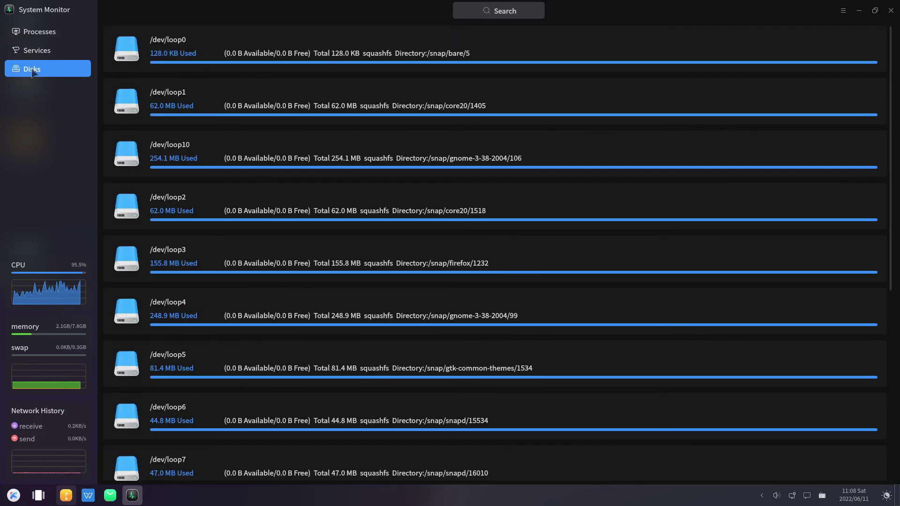
scroll(418, 150, down, 2)
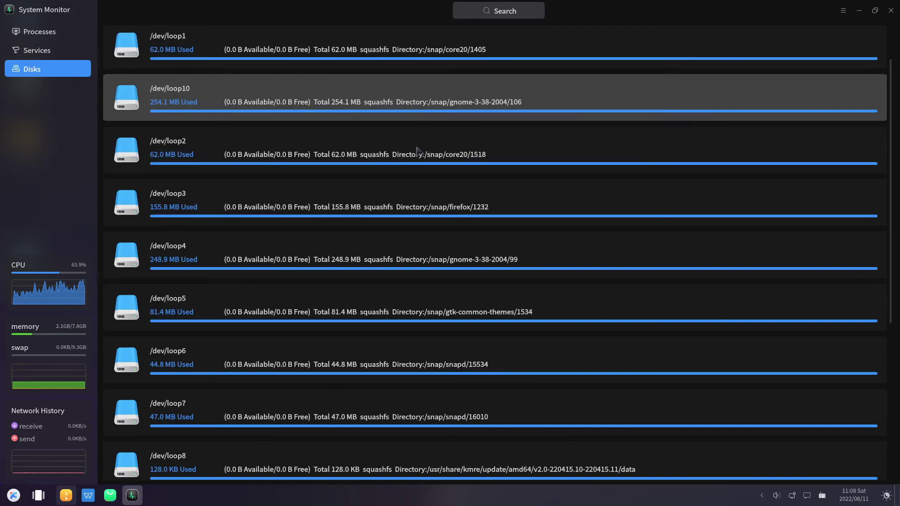
scroll(422, 311, down, 2)
scroll(368, 304, down, 2)
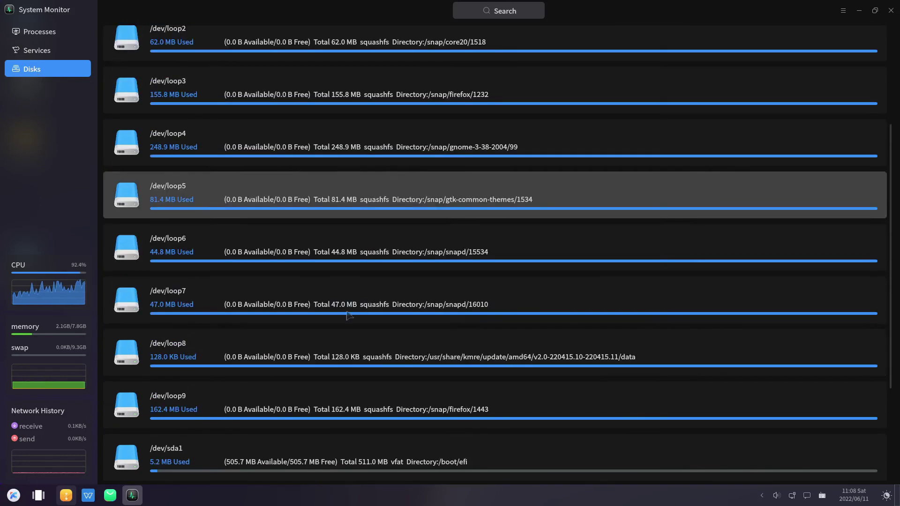
scroll(401, 341, down, 3)
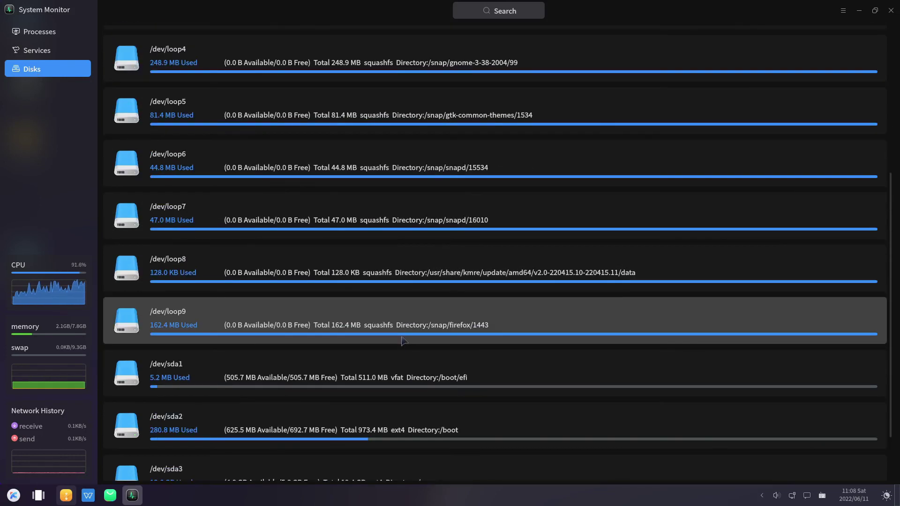
scroll(401, 342, up, 6)
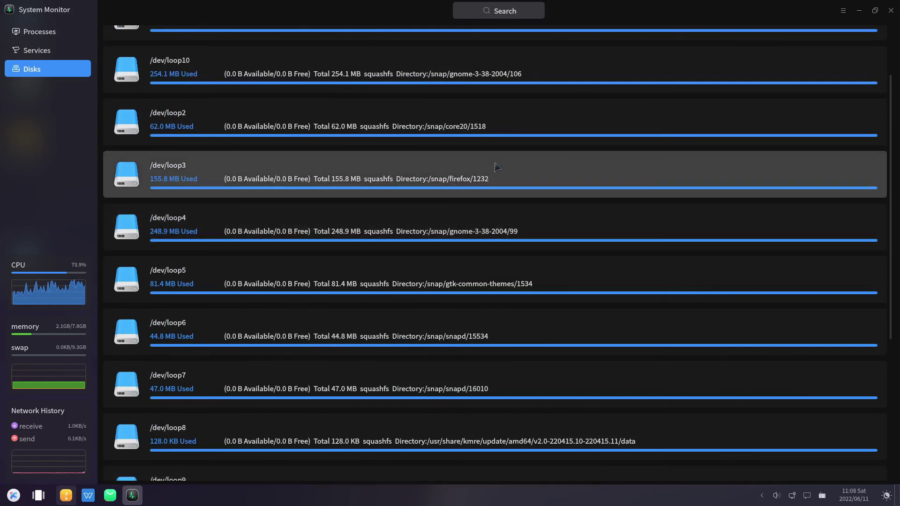
scroll(469, 168, up, 3)
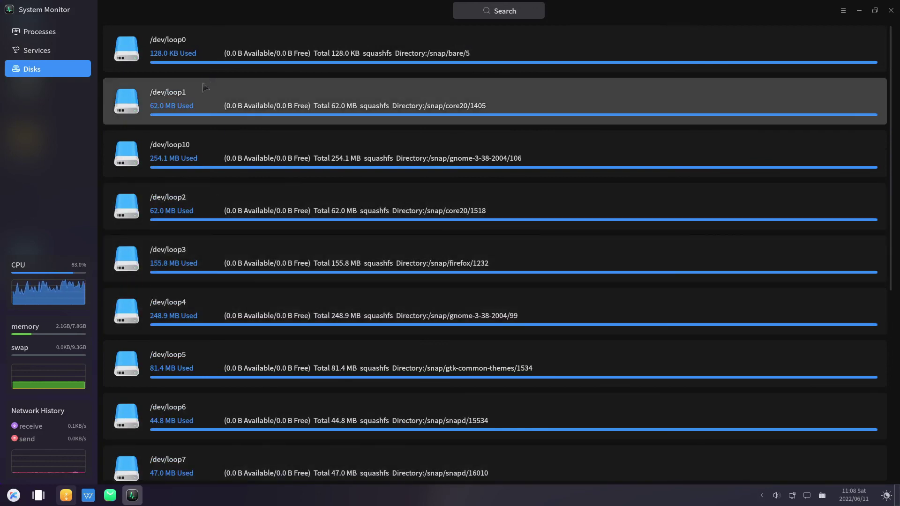
click(47, 32)
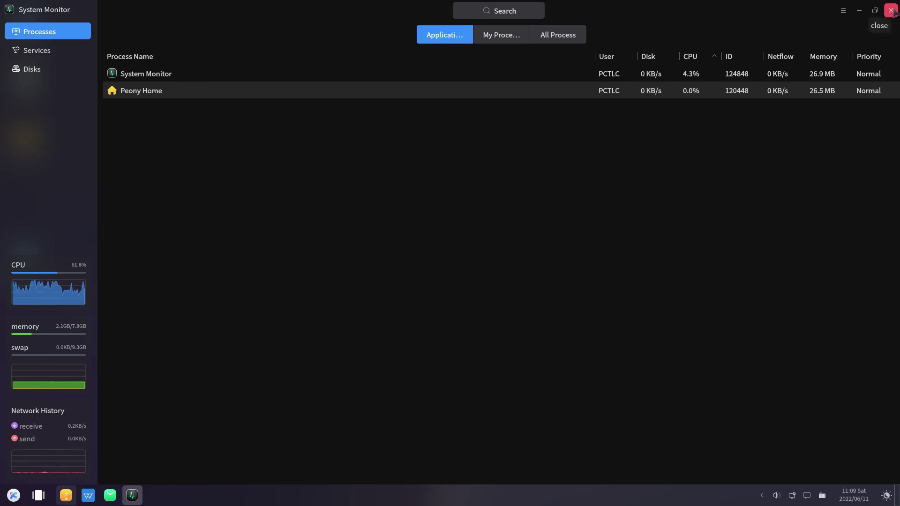
click(891, 10)
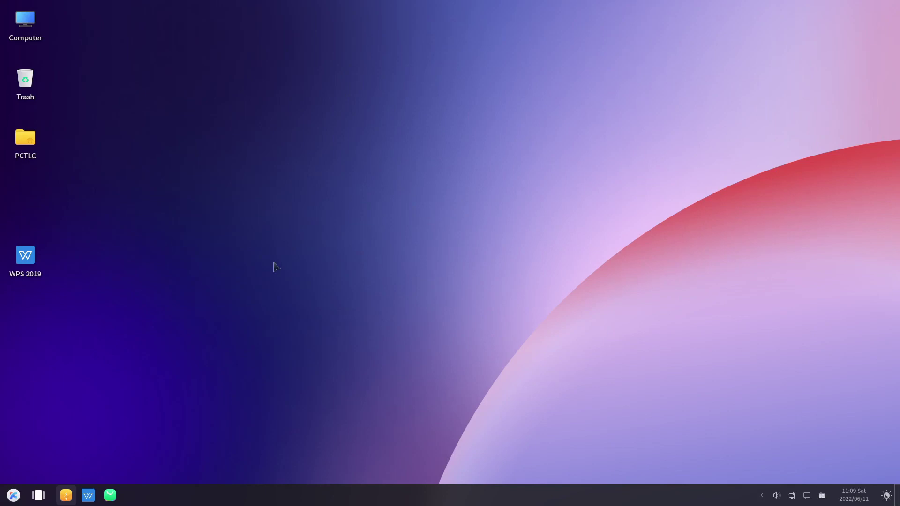
Step: Lock the screen with Super+L
key(super+l)
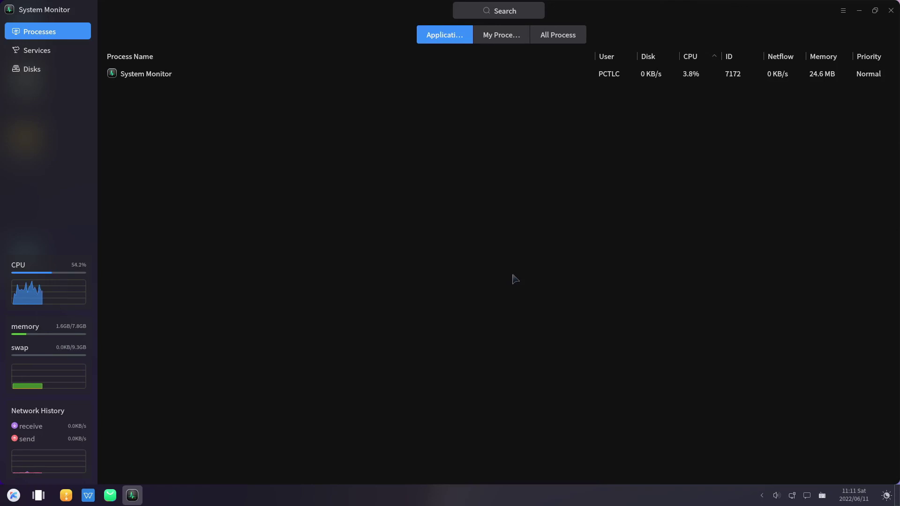
Step: Close System Monitor and launch Firefox Web Browser by searching 'fire' in the menu
click(890, 10)
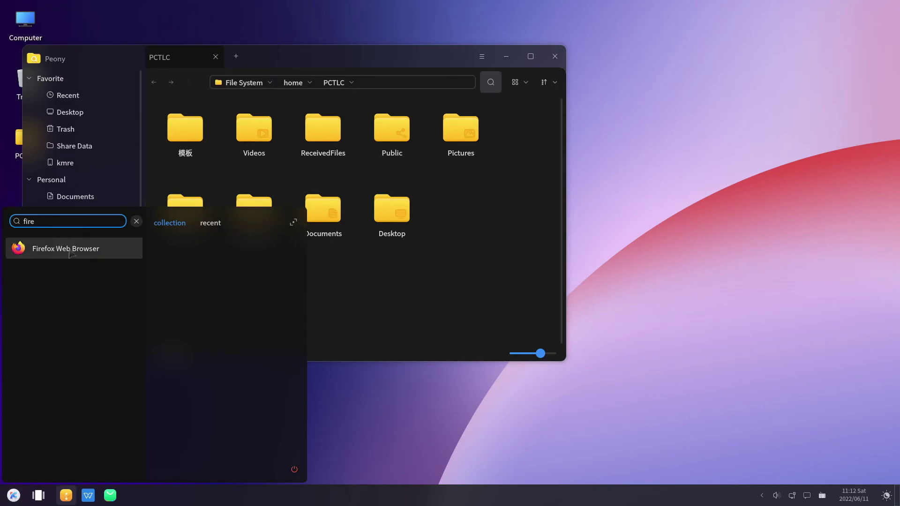
click(137, 222)
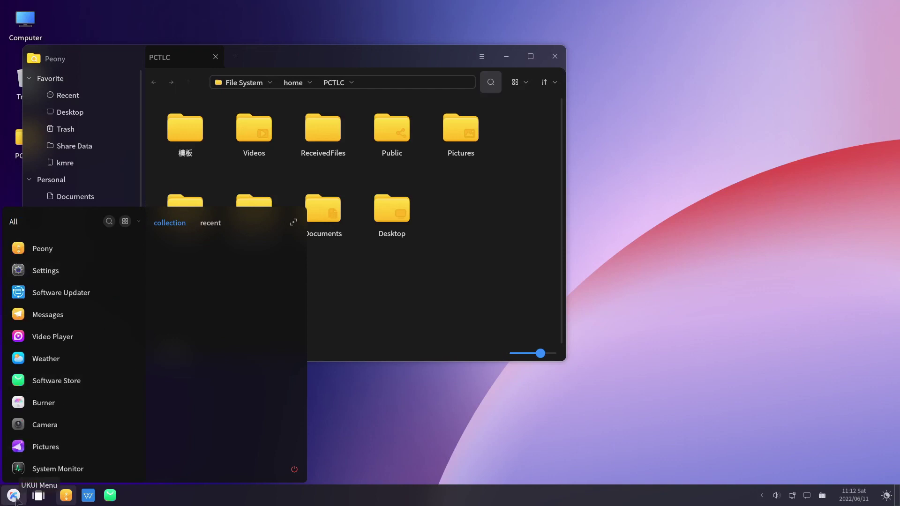
text(fire)
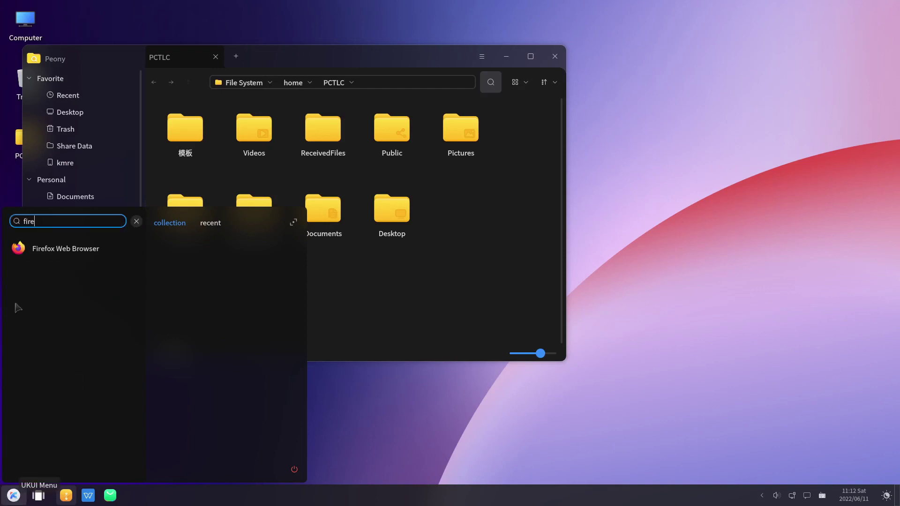
click(41, 249)
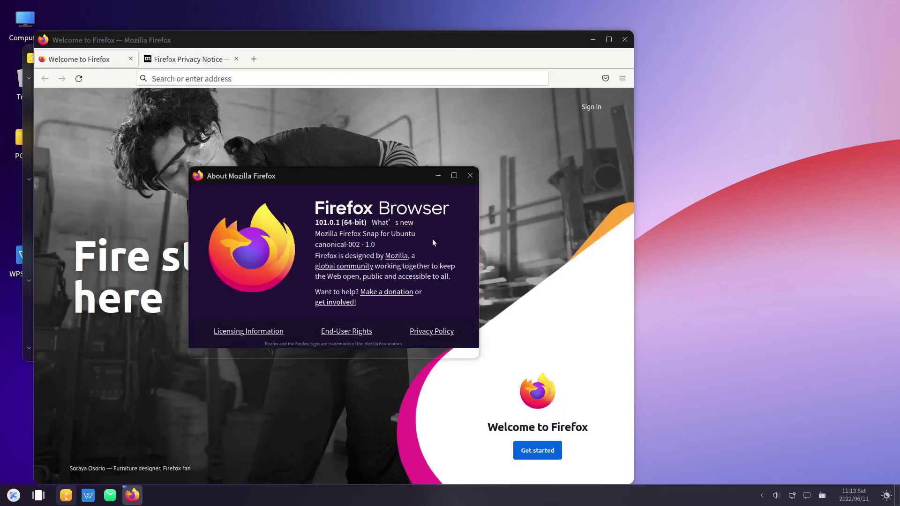